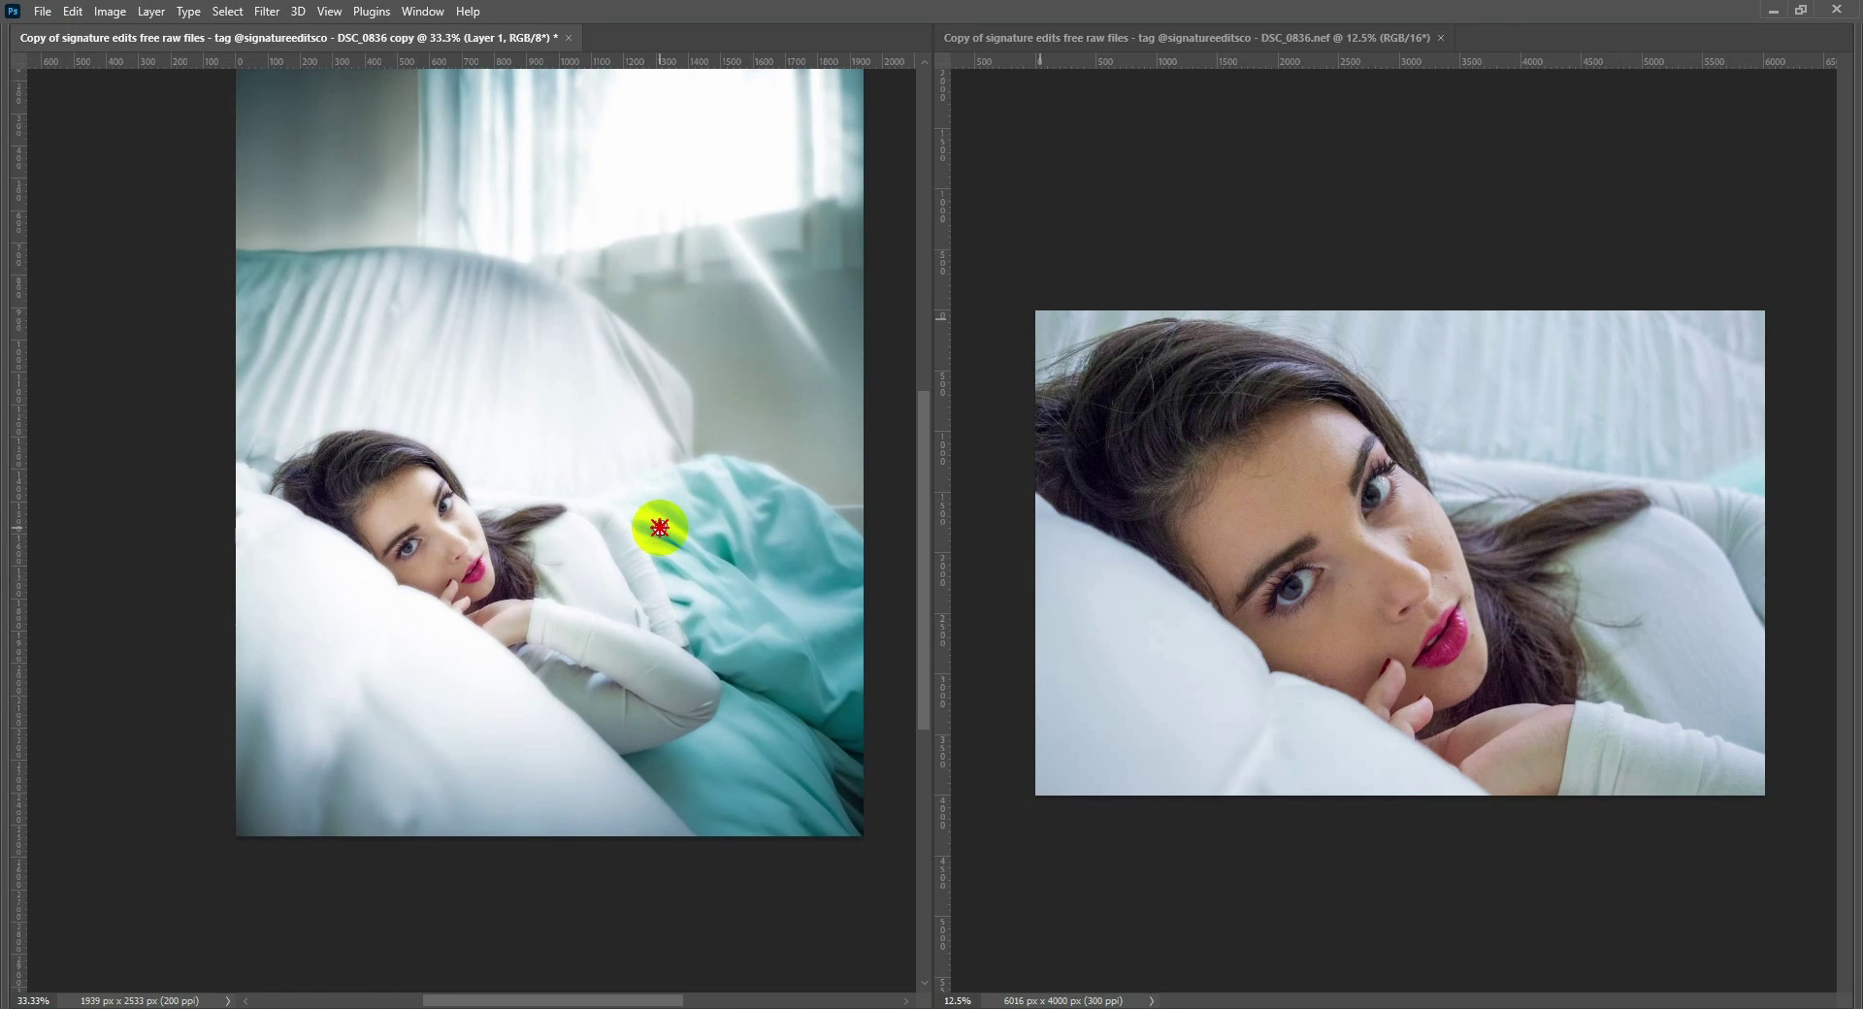
Step: Compare the original and edited portraits up close, then launch Adobe Photoshop (Beta)
left_click(1426, 624)
left_click(1387, 655)
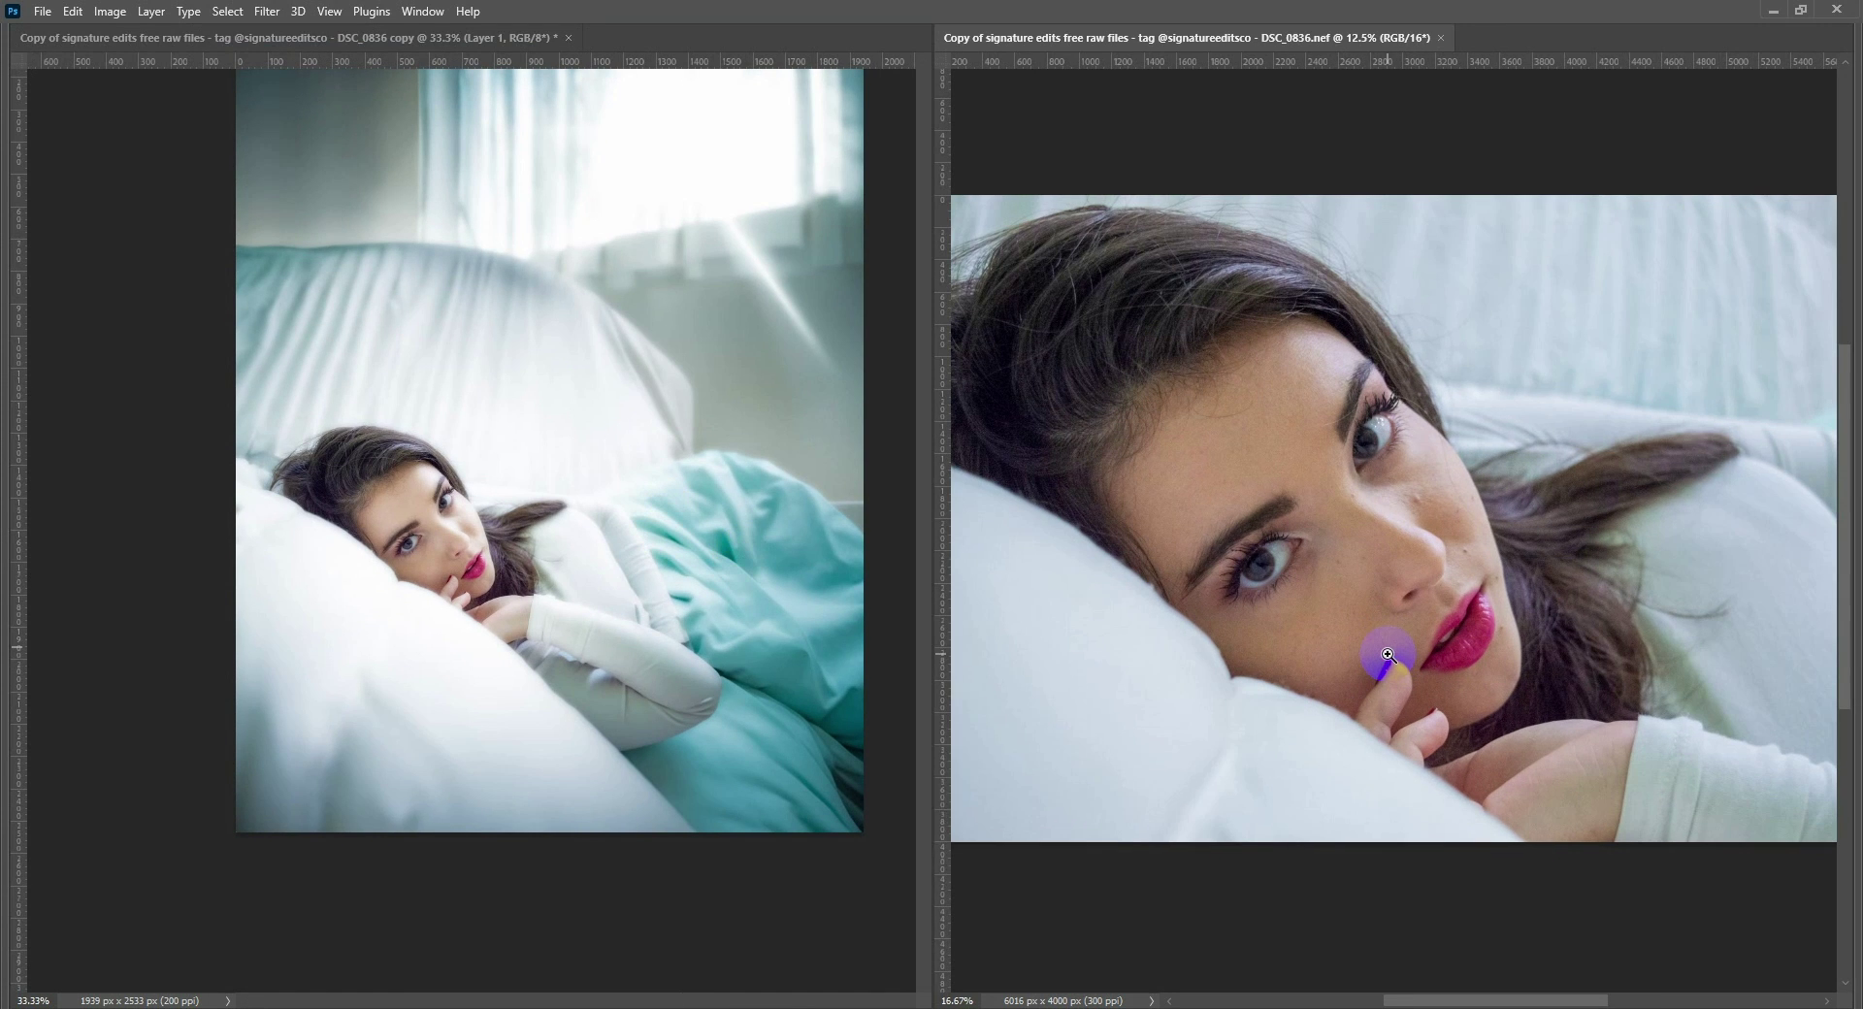
left_click(389, 643)
left_click(393, 652)
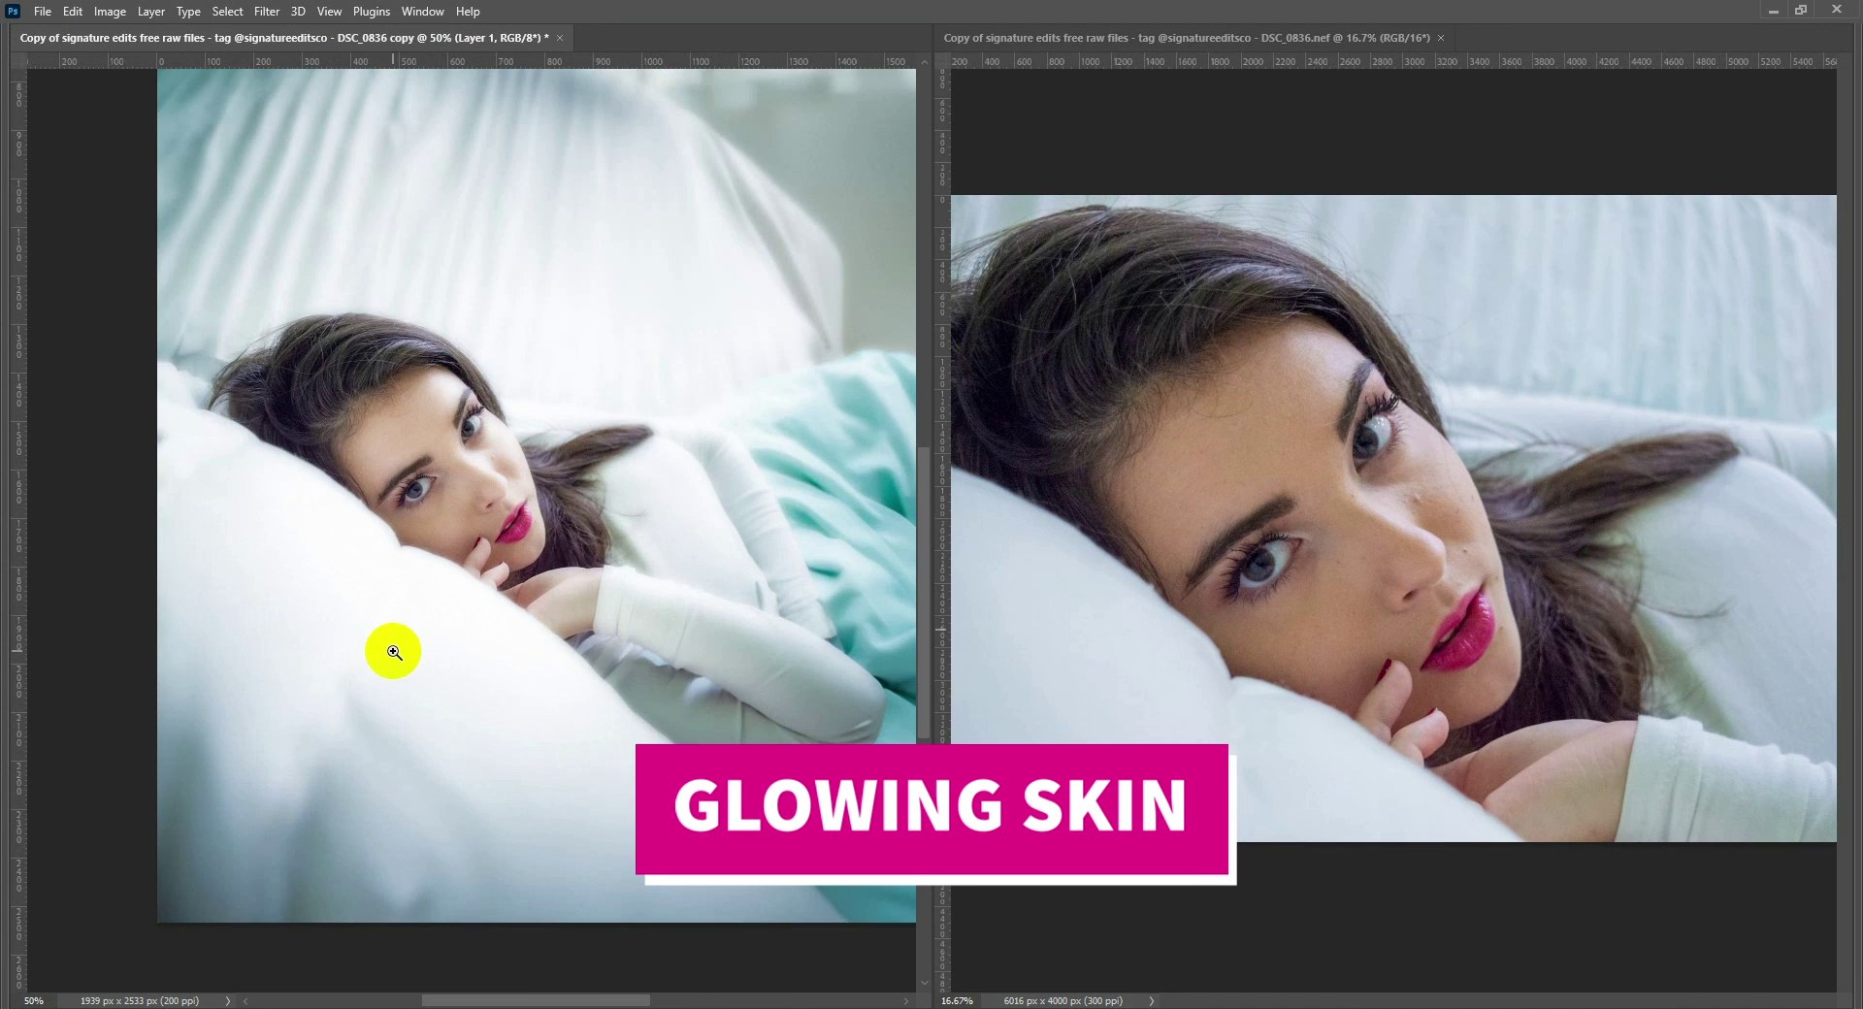
left_click(453, 492)
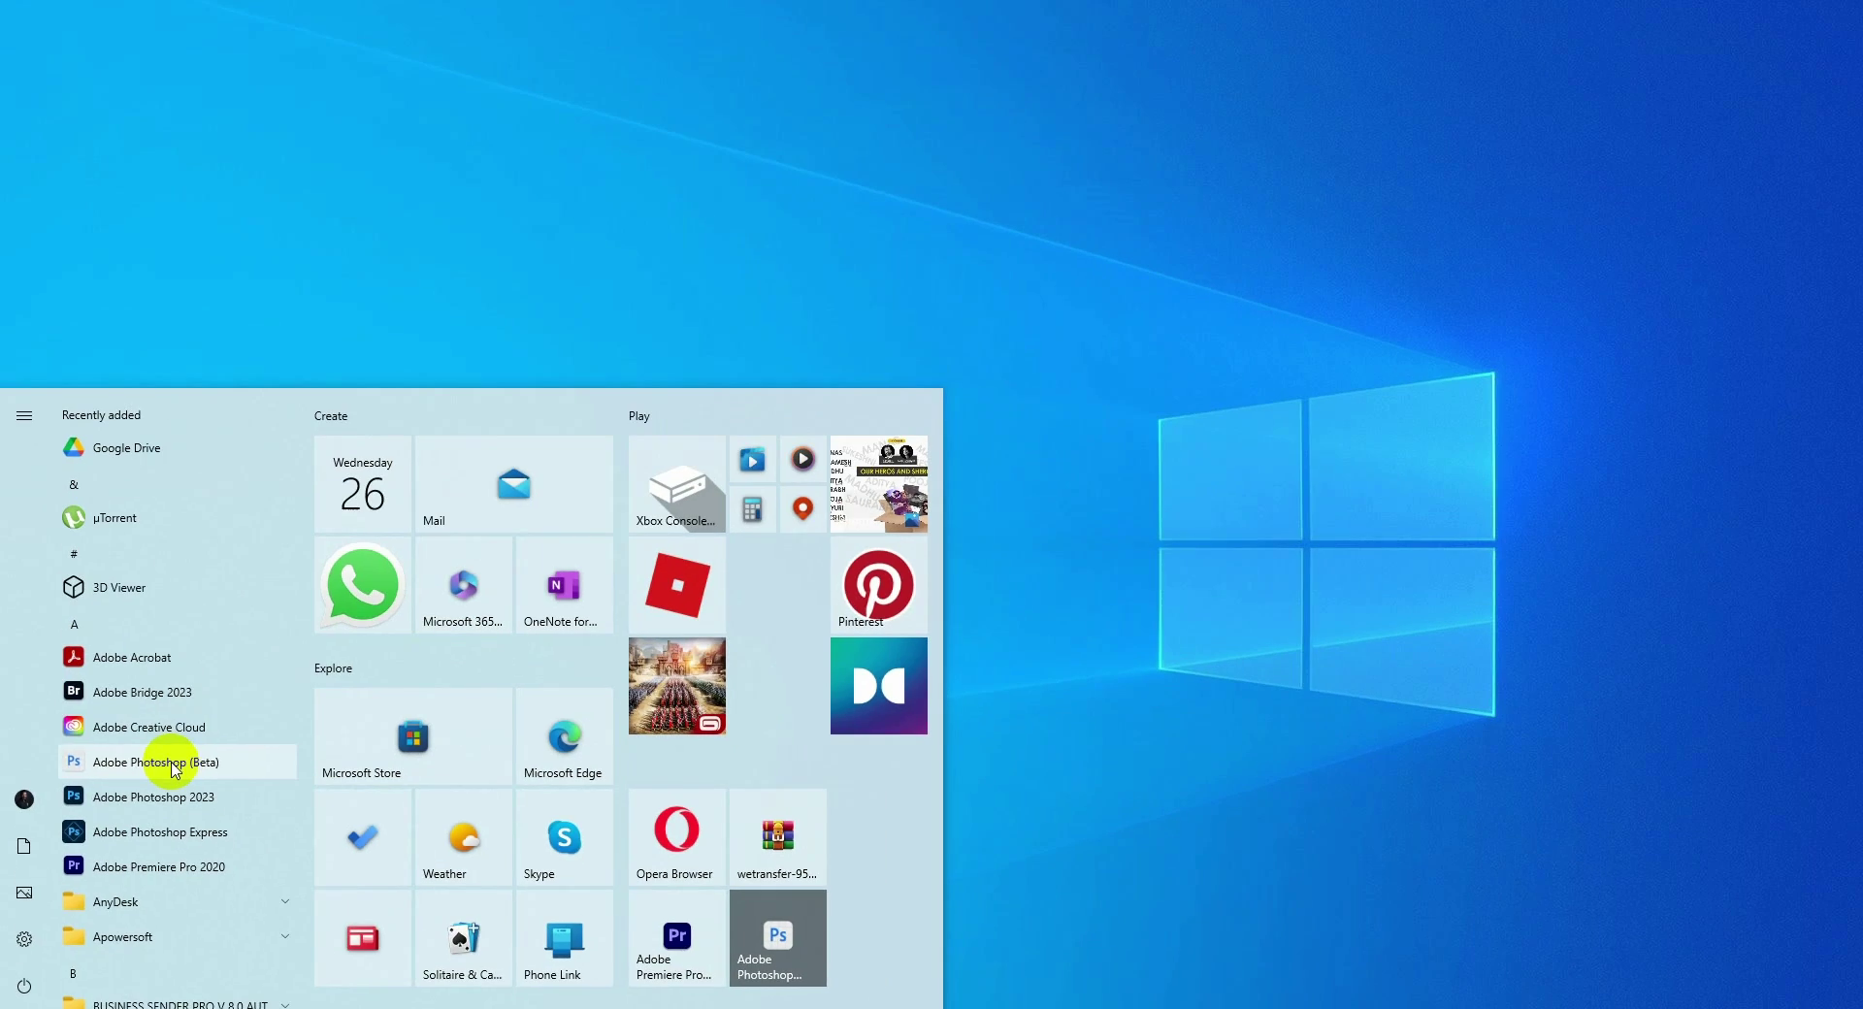
left_click(176, 767)
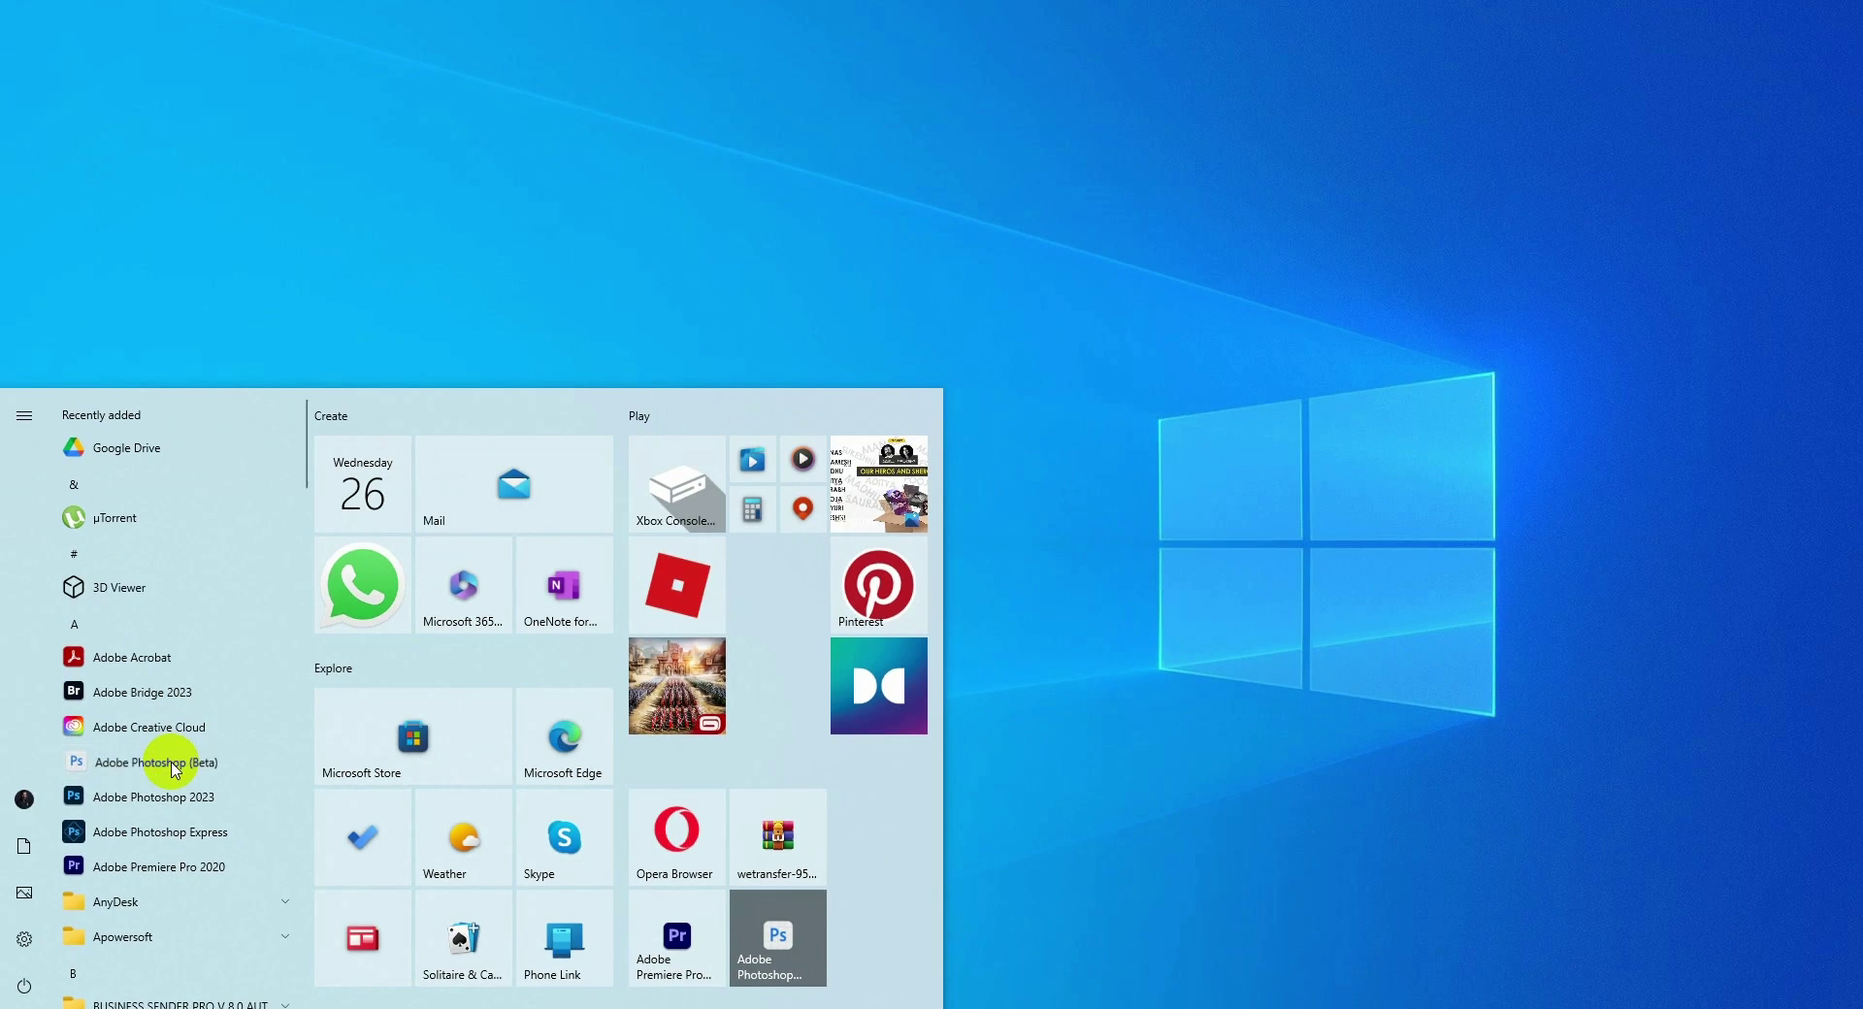
left_click(954, 250)
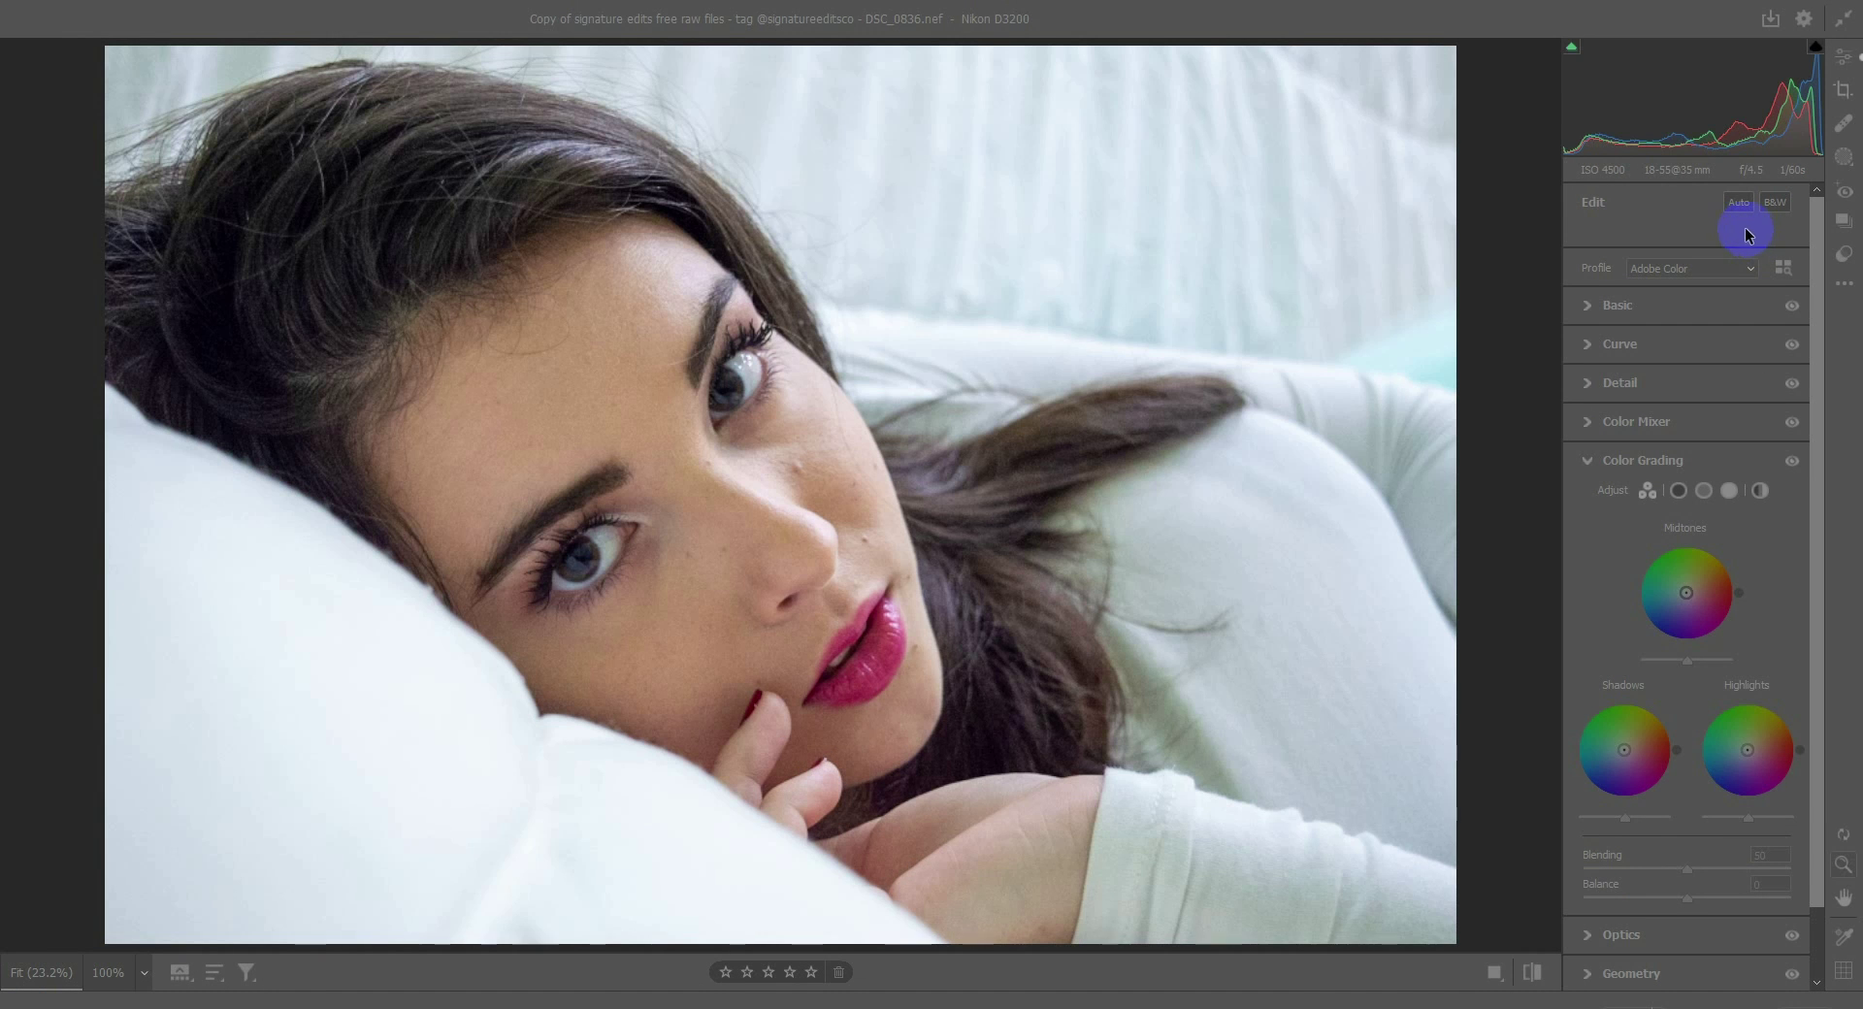
Step: In Camera Raw Basic, set Temperature 3350, Exposure +0.20, Highlights -100, Whites -41, Vibrance +37
left_click(1618, 307)
left_click(1606, 380)
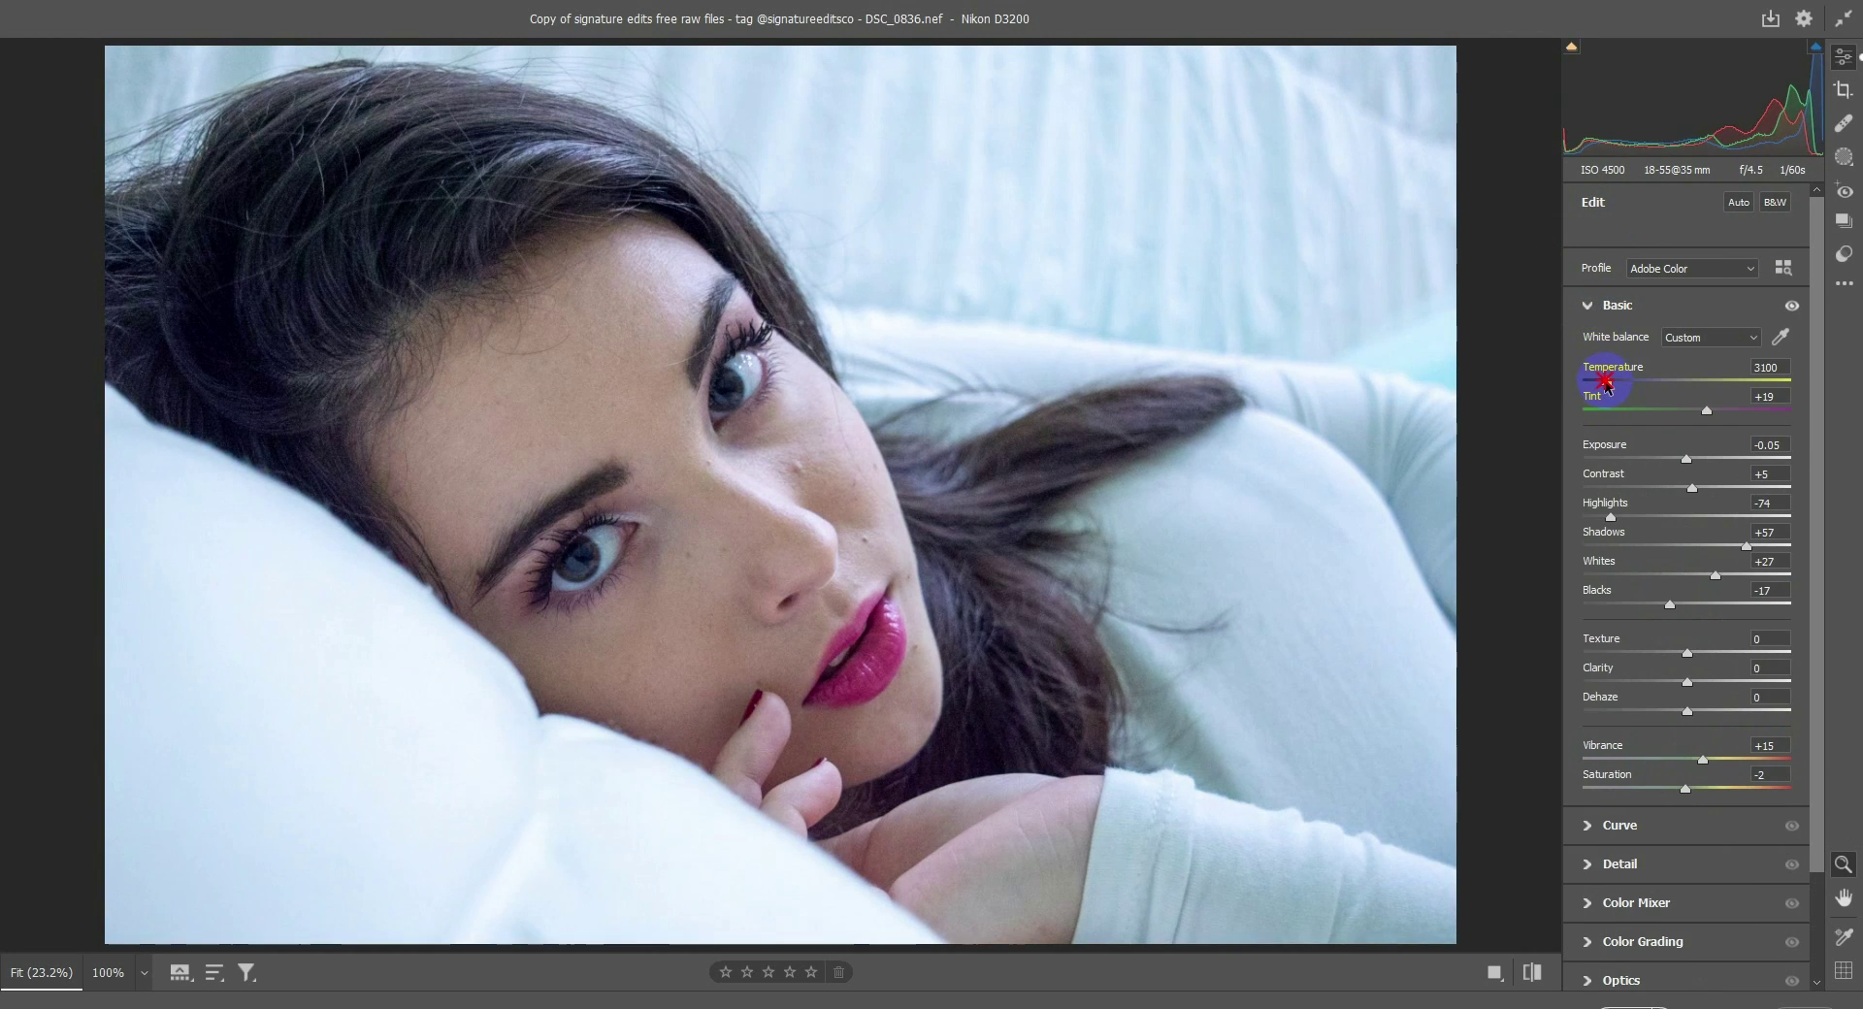
left_click_drag(1710, 466, 1669, 458)
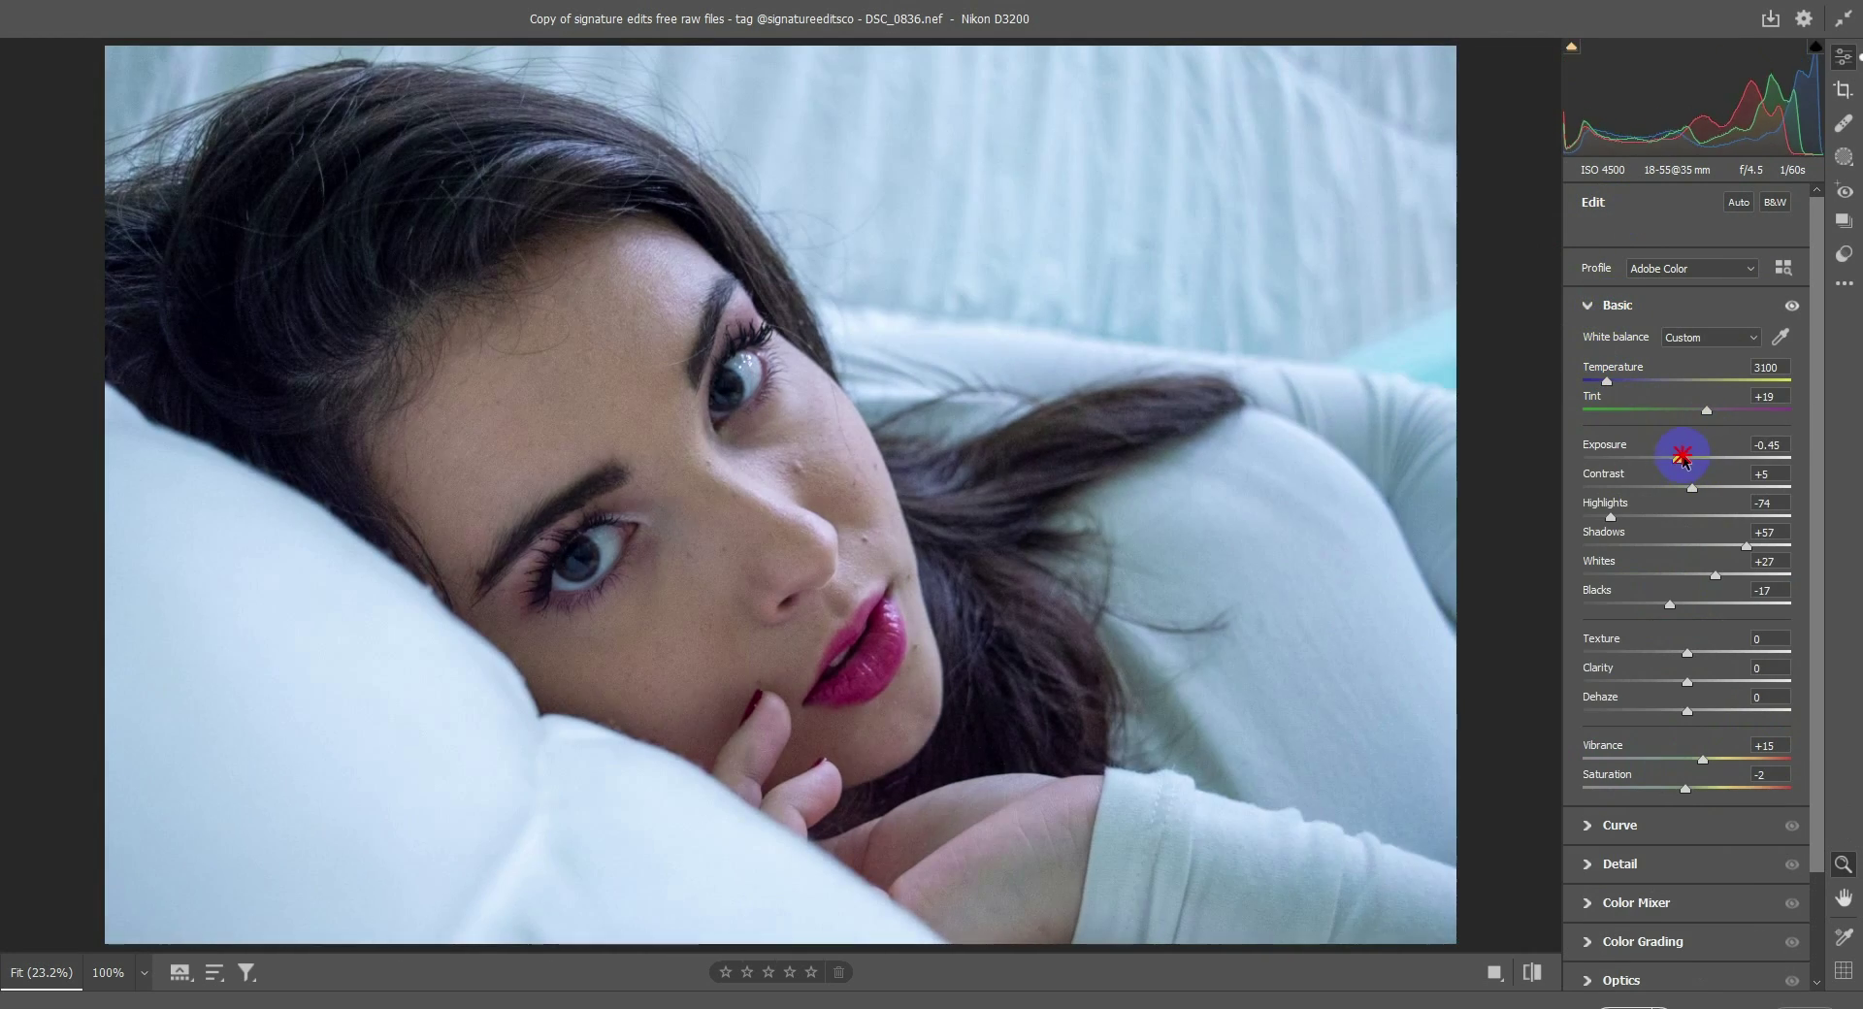
left_click(1700, 486)
left_click_drag(1680, 460, 1685, 463)
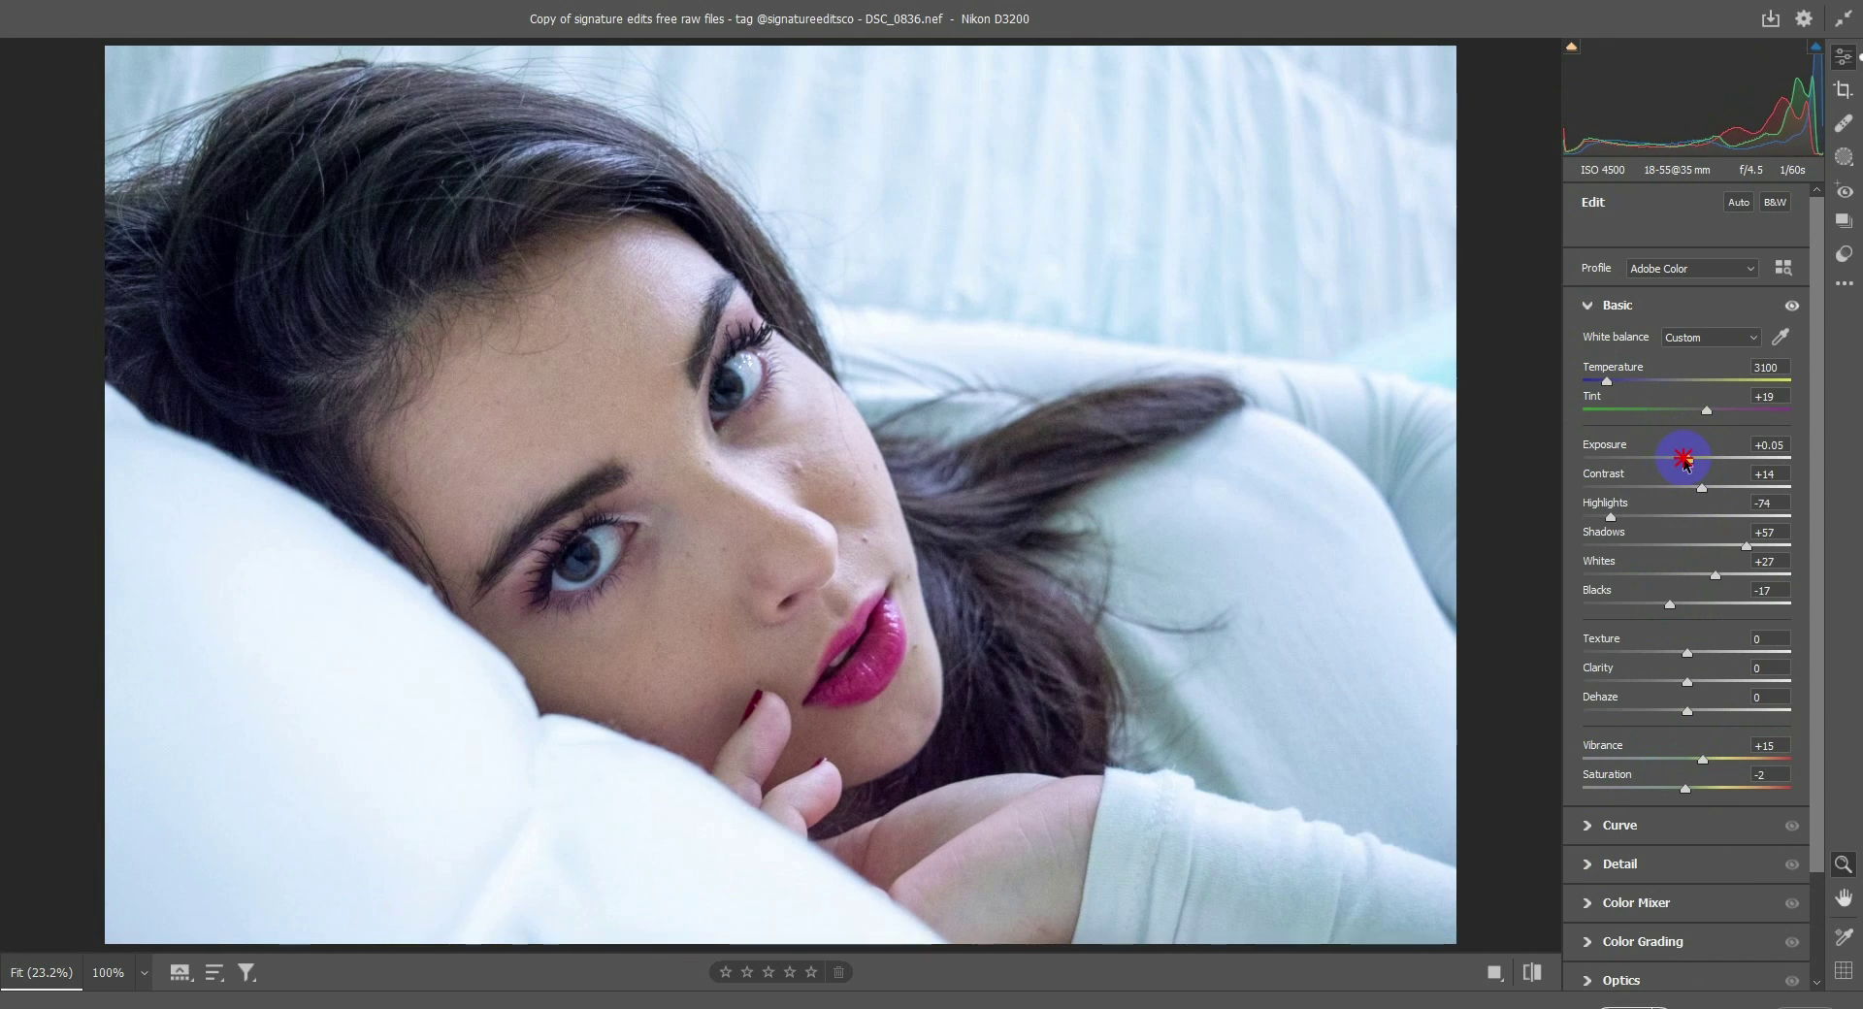
left_click_drag(1611, 521, 1583, 516)
left_click_drag(1655, 565, 1644, 574)
left_click_drag(1697, 449, 1691, 459)
left_click_drag(1693, 748, 1723, 761)
left_click_drag(1606, 376, 1616, 389)
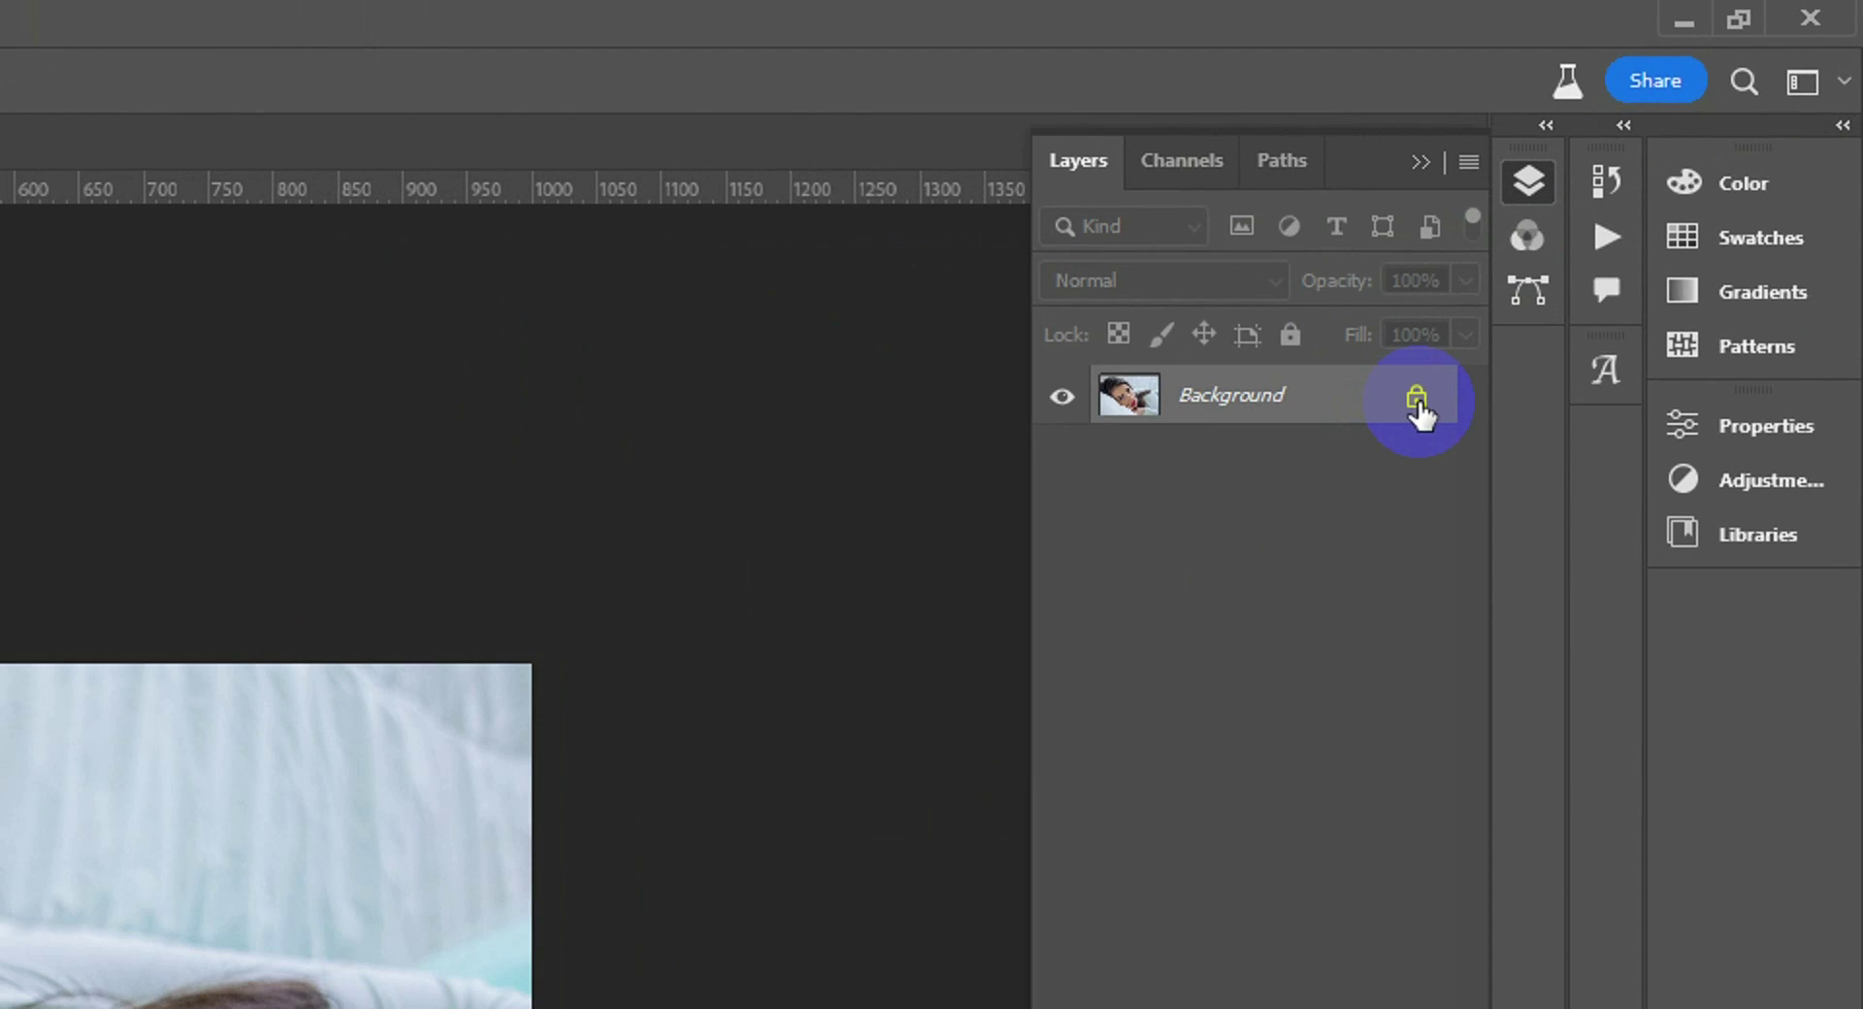
Step: Unlock the Background into Layer 0 and reset the crop to the full photo with no ratio
left_click(1639, 199)
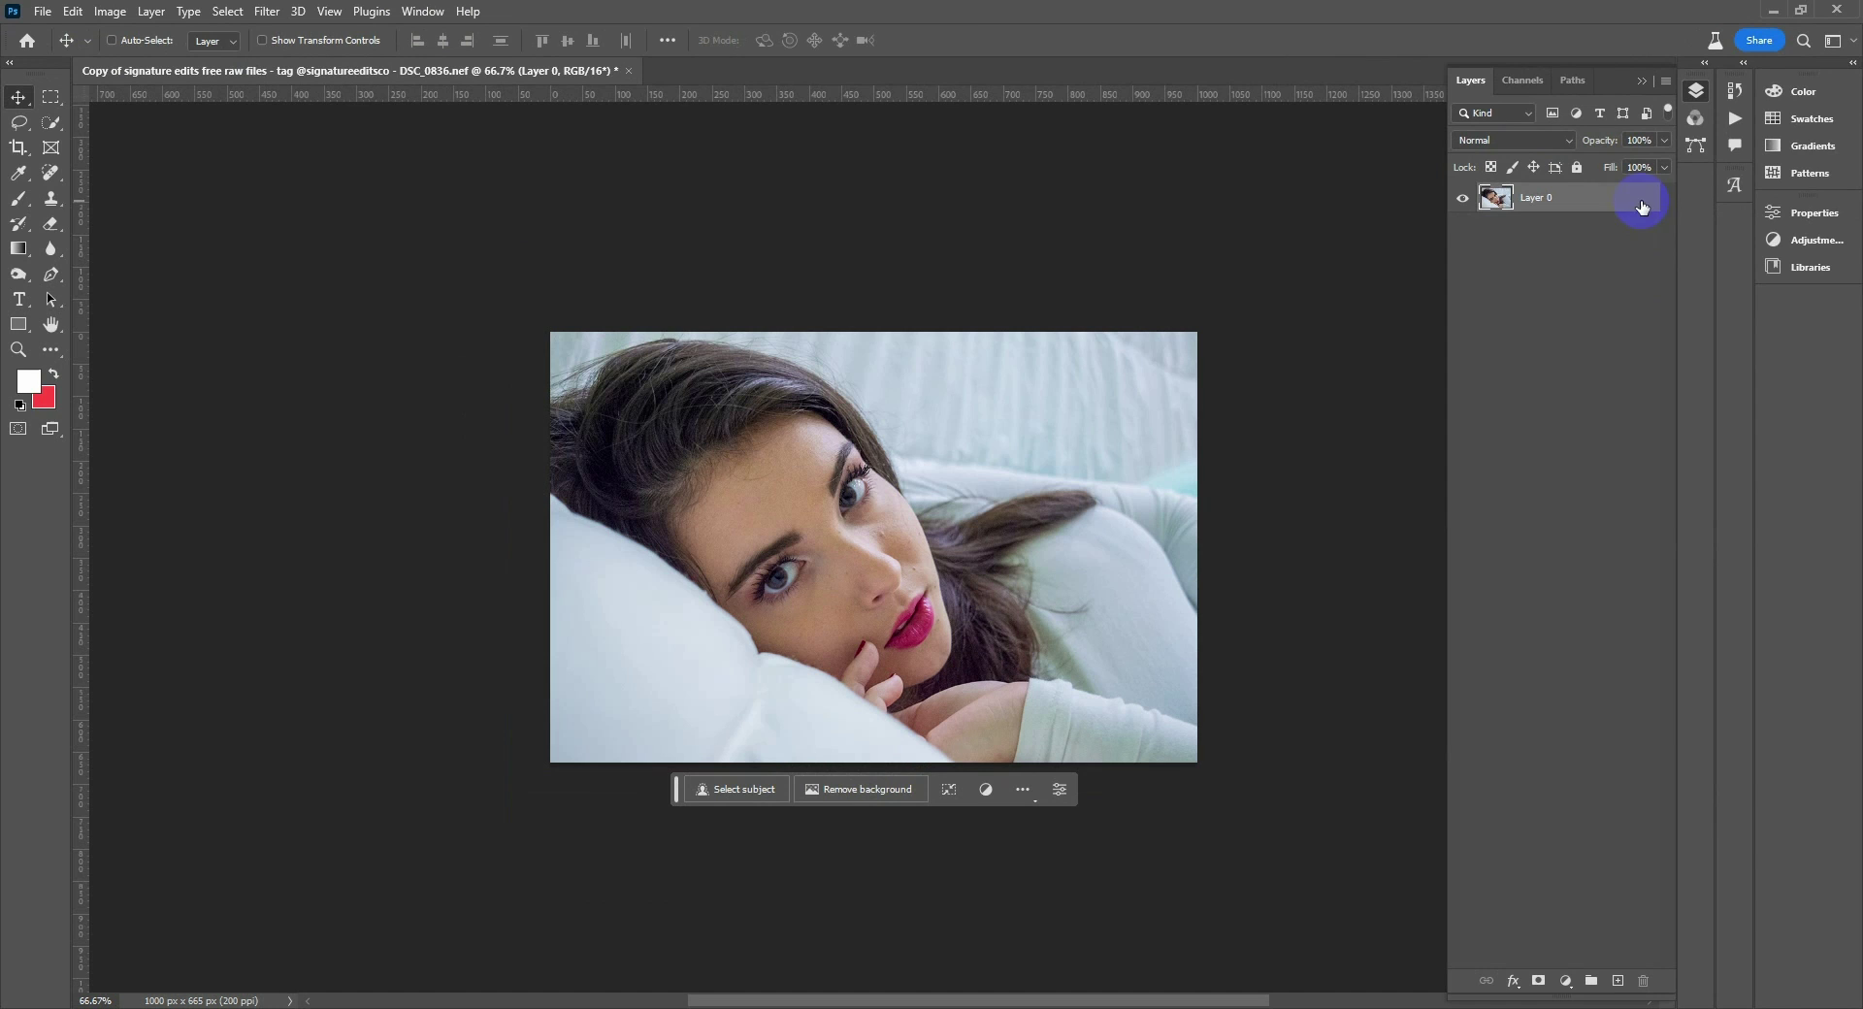
left_click(17, 151)
left_click(525, 43)
left_click(764, 242)
left_click(899, 851)
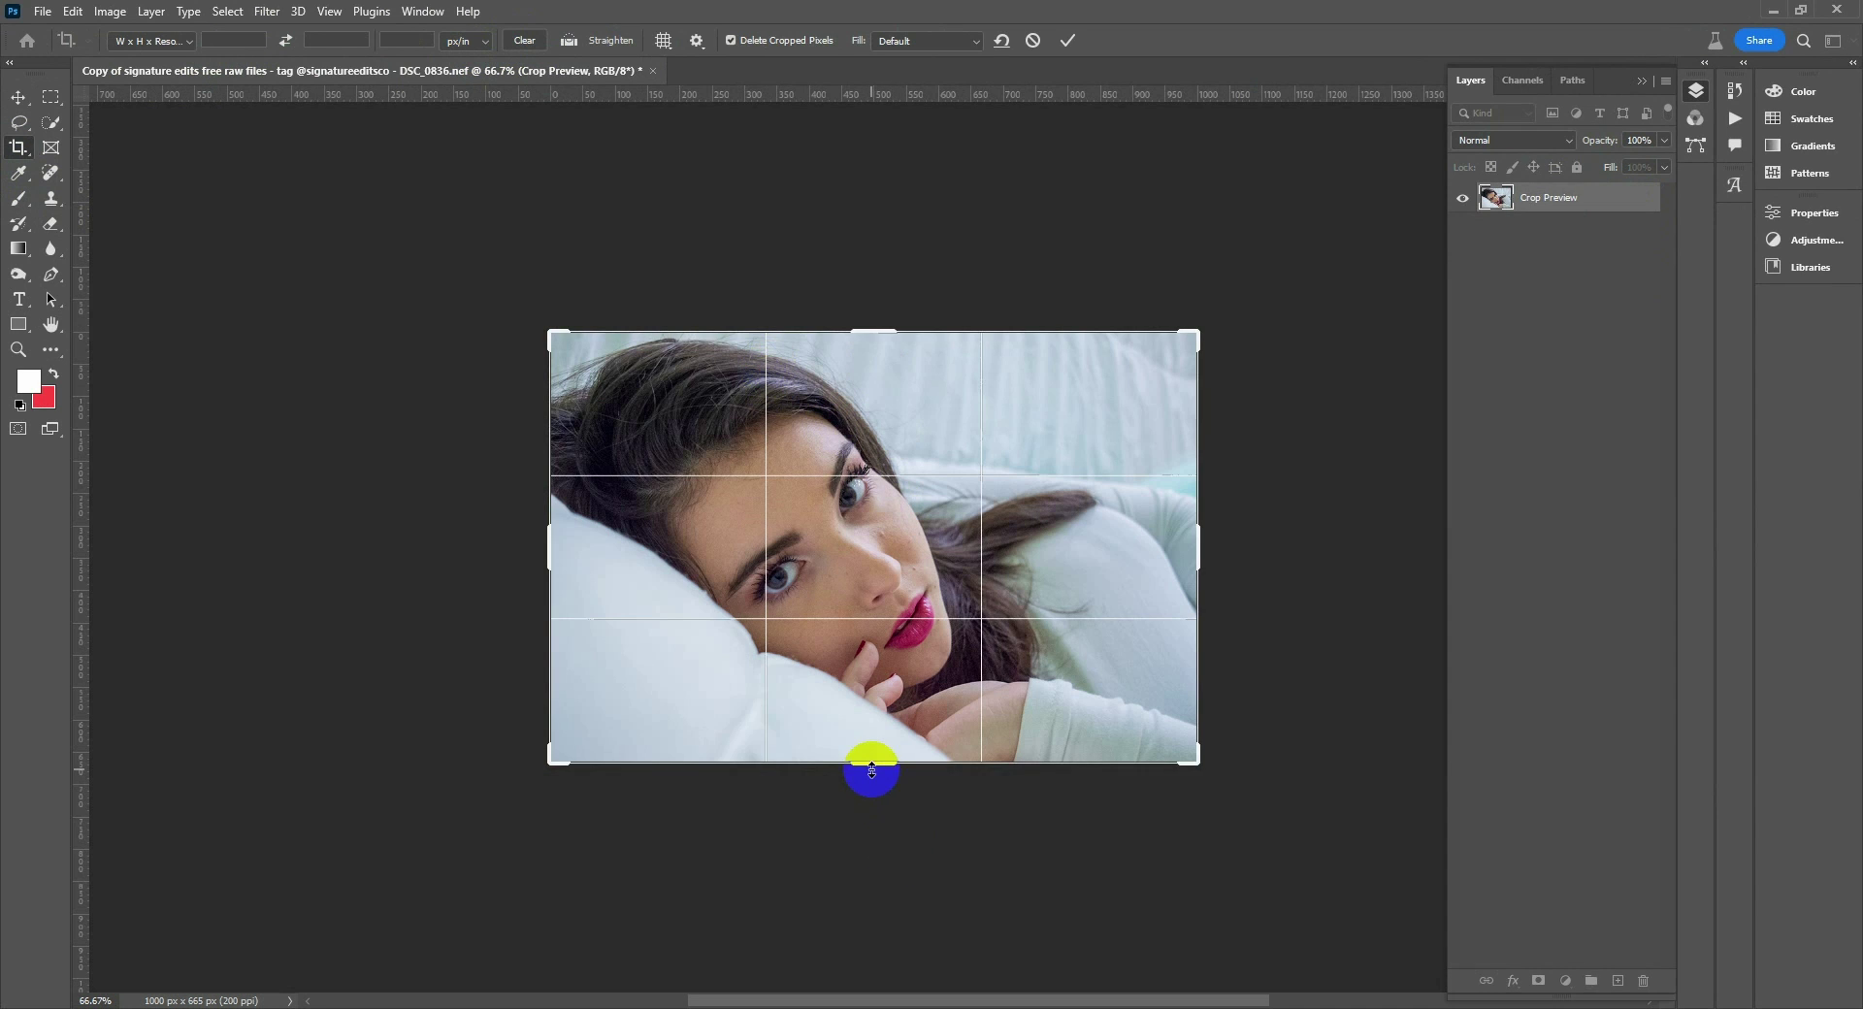
Step: Enlarge the canvas on all sides to 1405 × 1004 px, then marquee-select just inside the photo
left_click_drag(871, 772, 873, 815)
left_click_drag(862, 279, 860, 217)
left_click_drag(554, 541, 493, 538)
left_click_drag(1256, 548, 1331, 550)
left_click(1556, 207)
left_click(1066, 41)
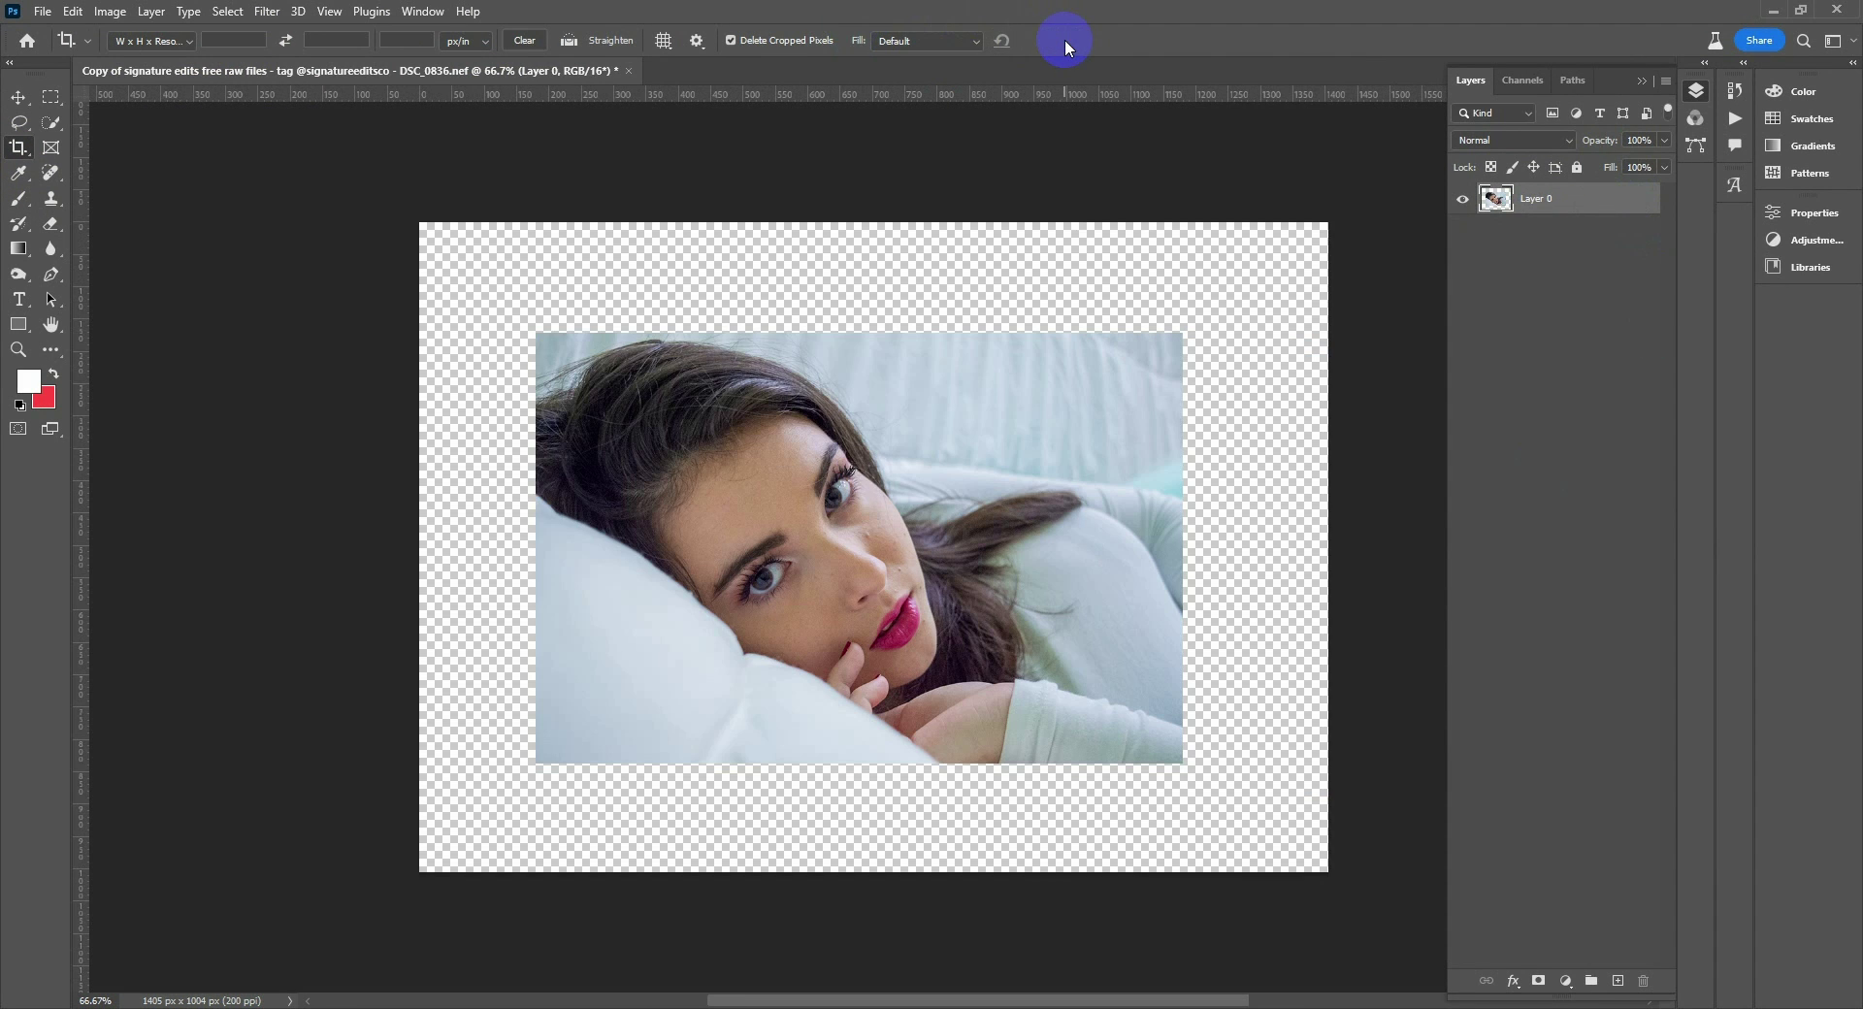
left_click(54, 103)
mouse_move(541, 346)
left_mouse_down()
mouse_move(1181, 735)
mouse_move(1169, 755)
left_mouse_up()
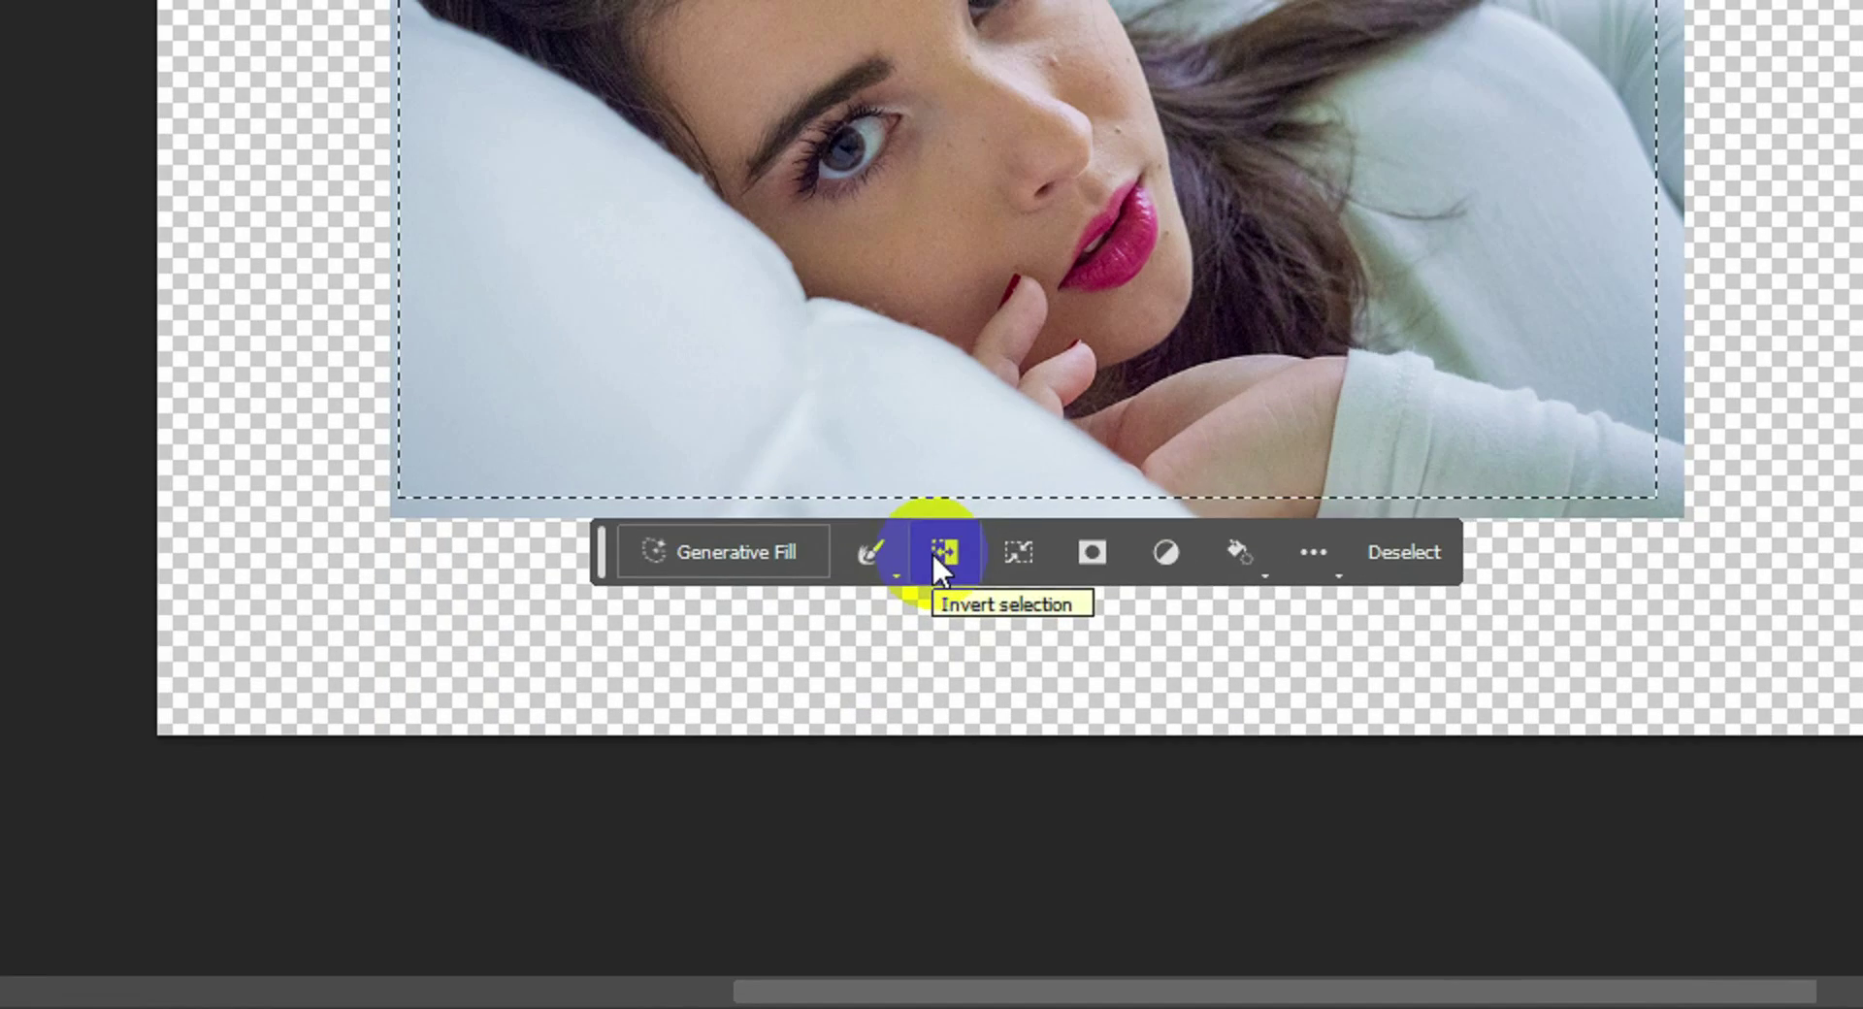
Step: Invert the selection to the empty margins and Generative Fill them with no prompt
left_click(932, 551)
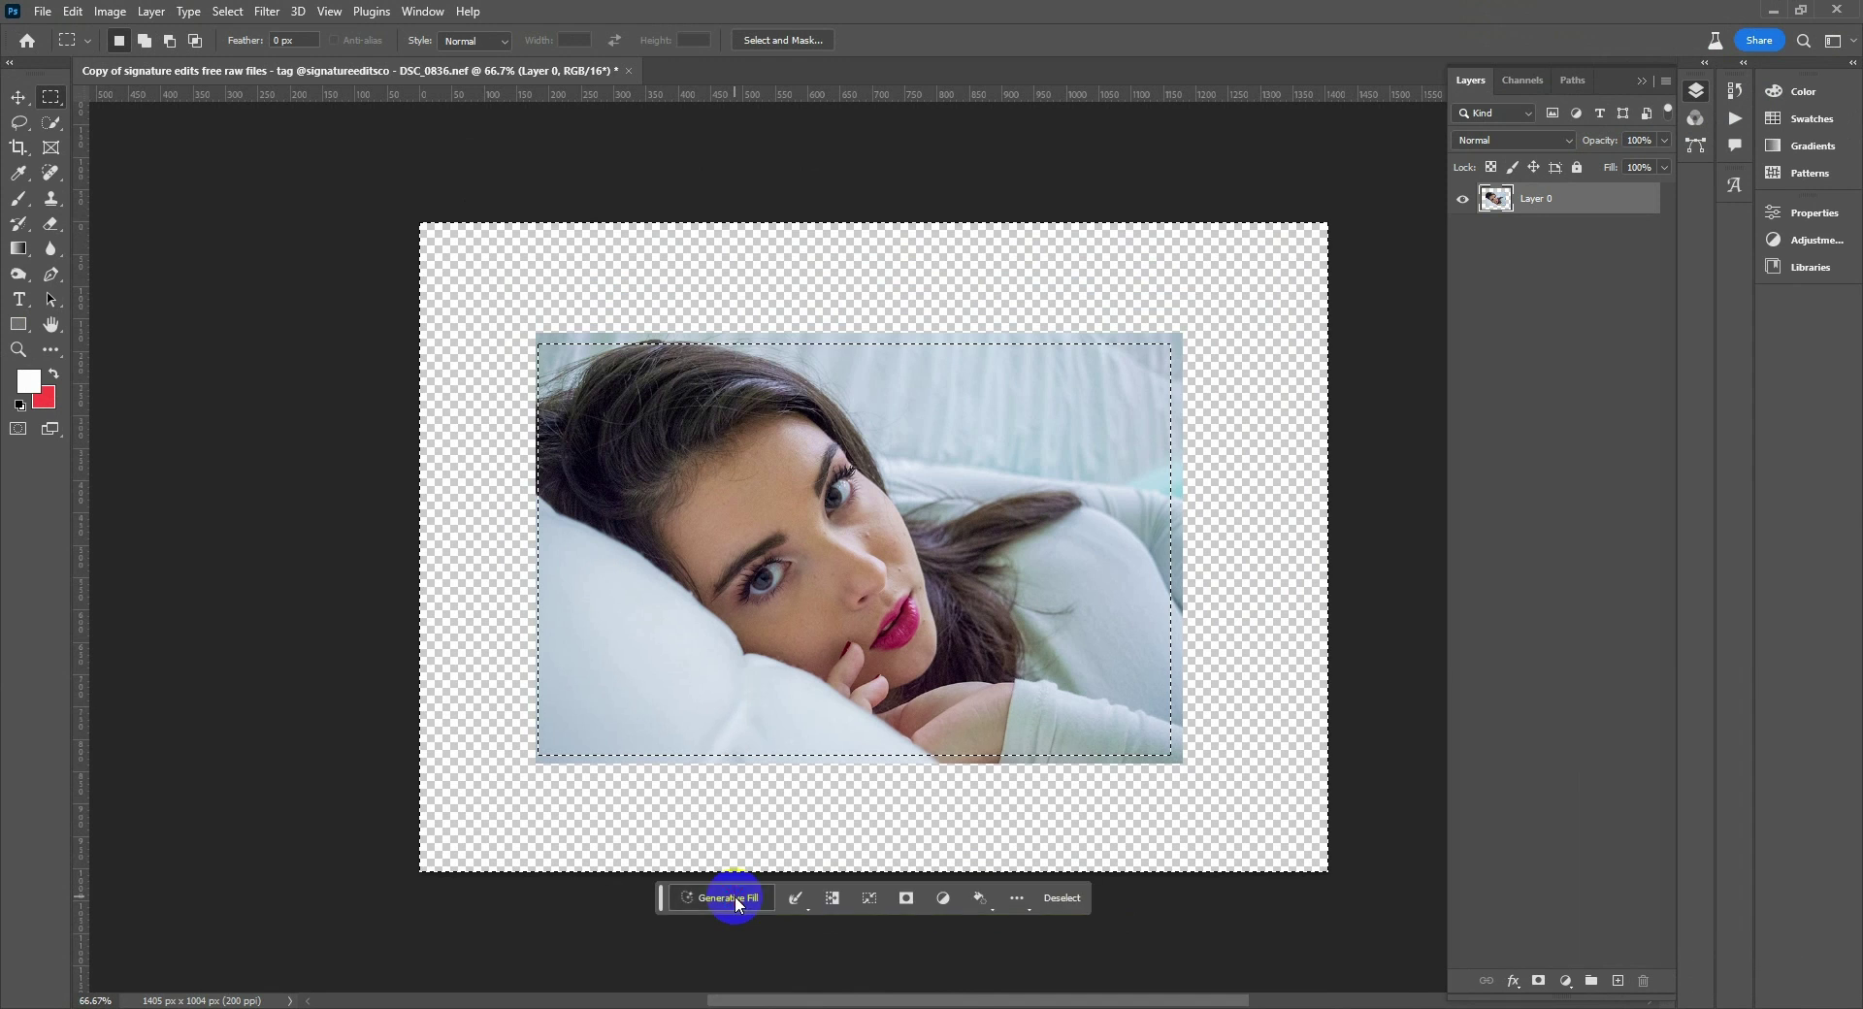
left_click(735, 897)
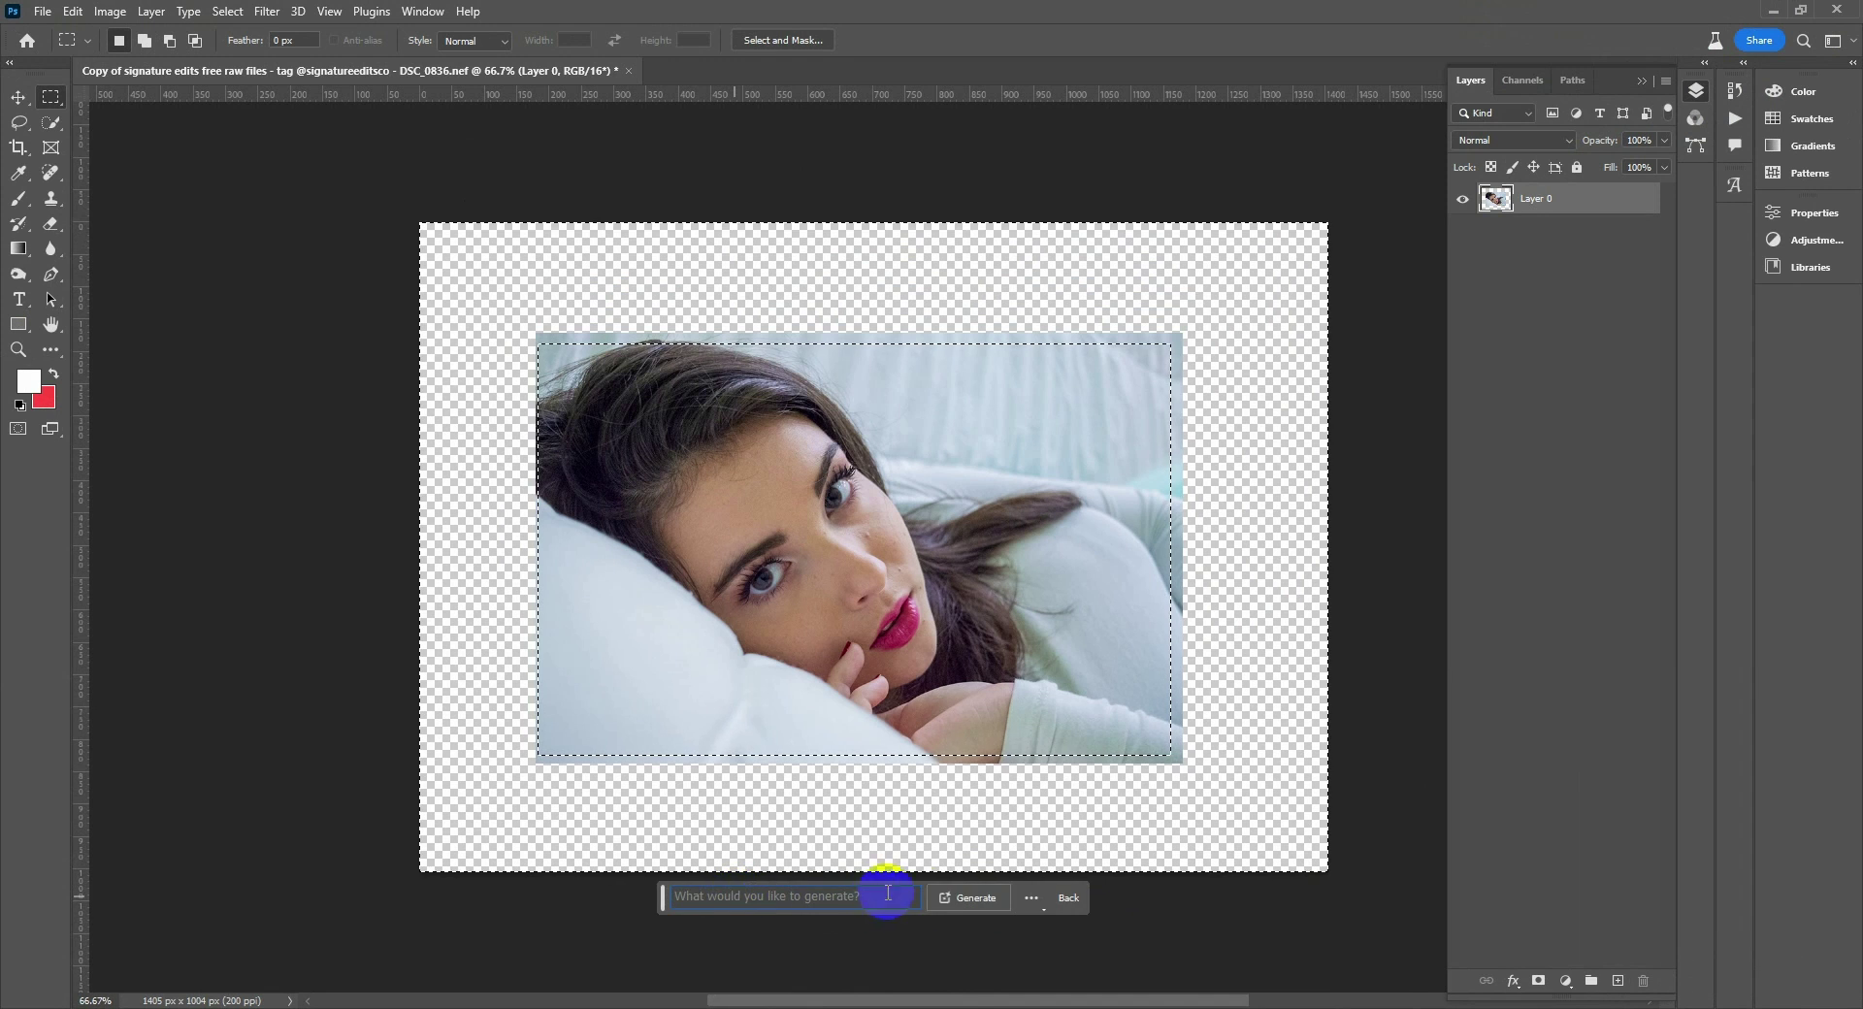
left_click(955, 899)
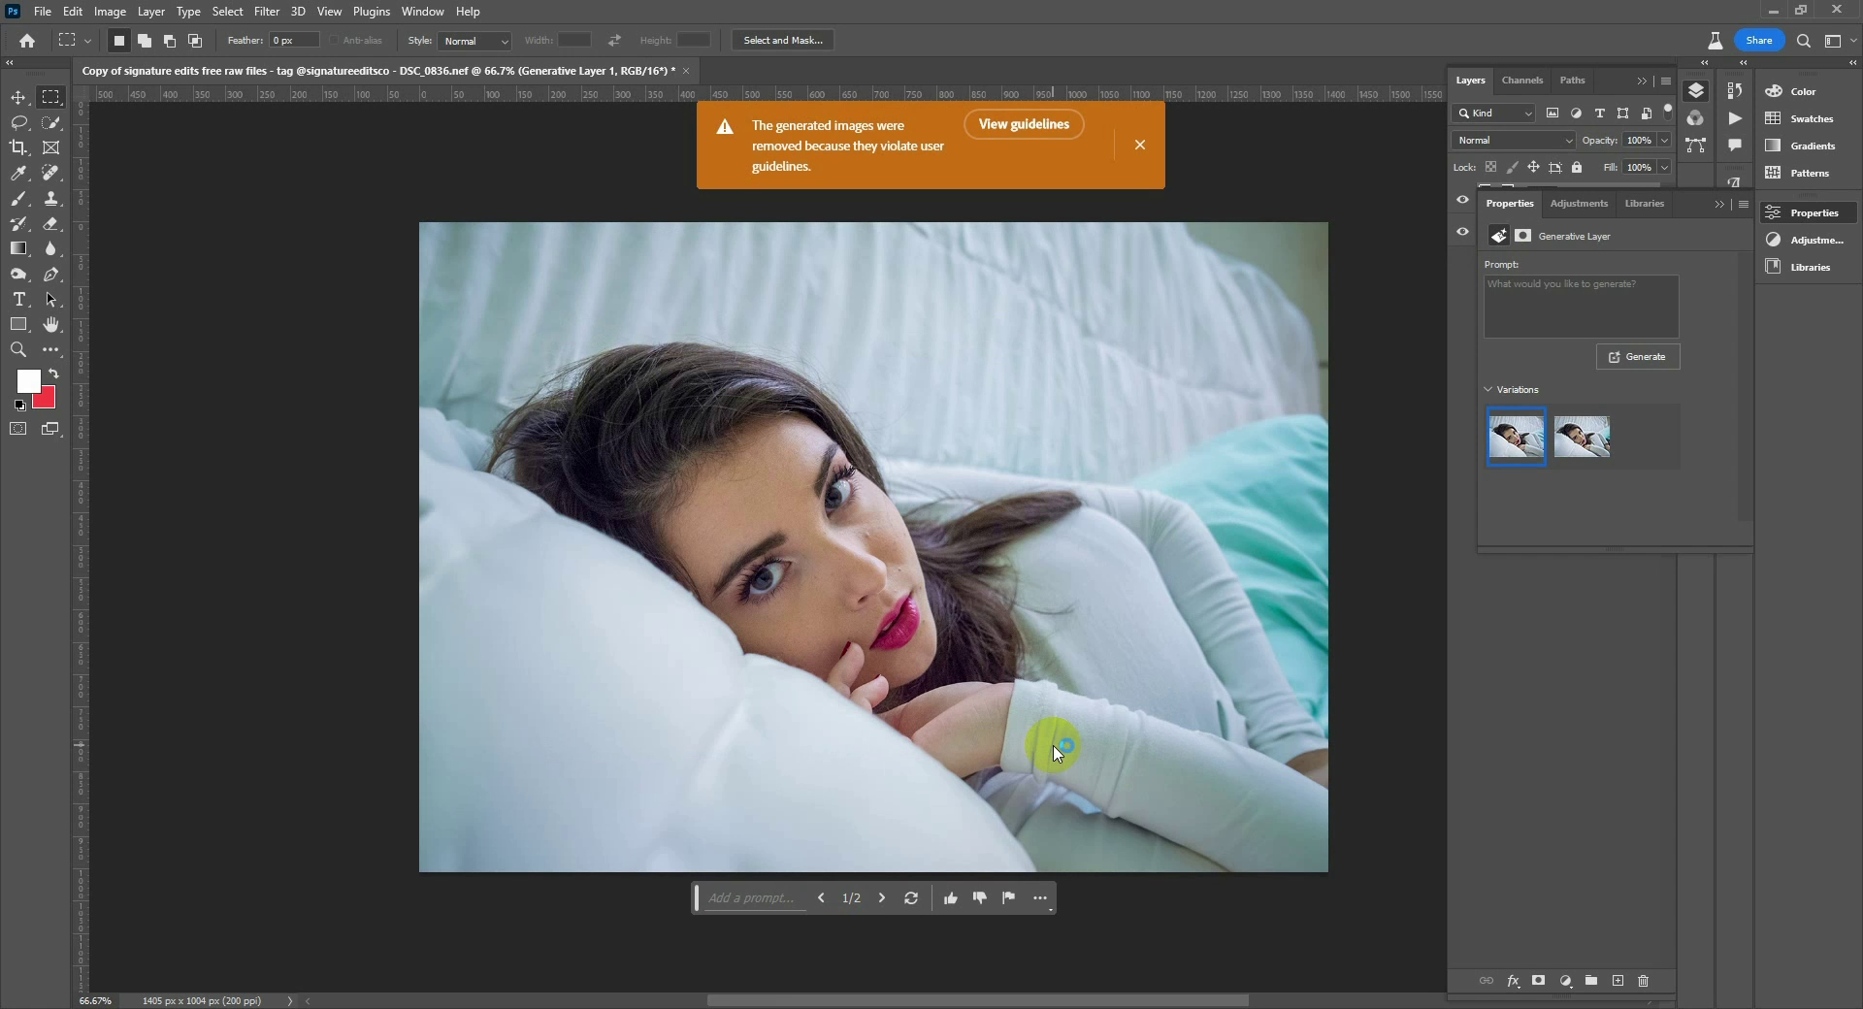
left_click(1140, 144)
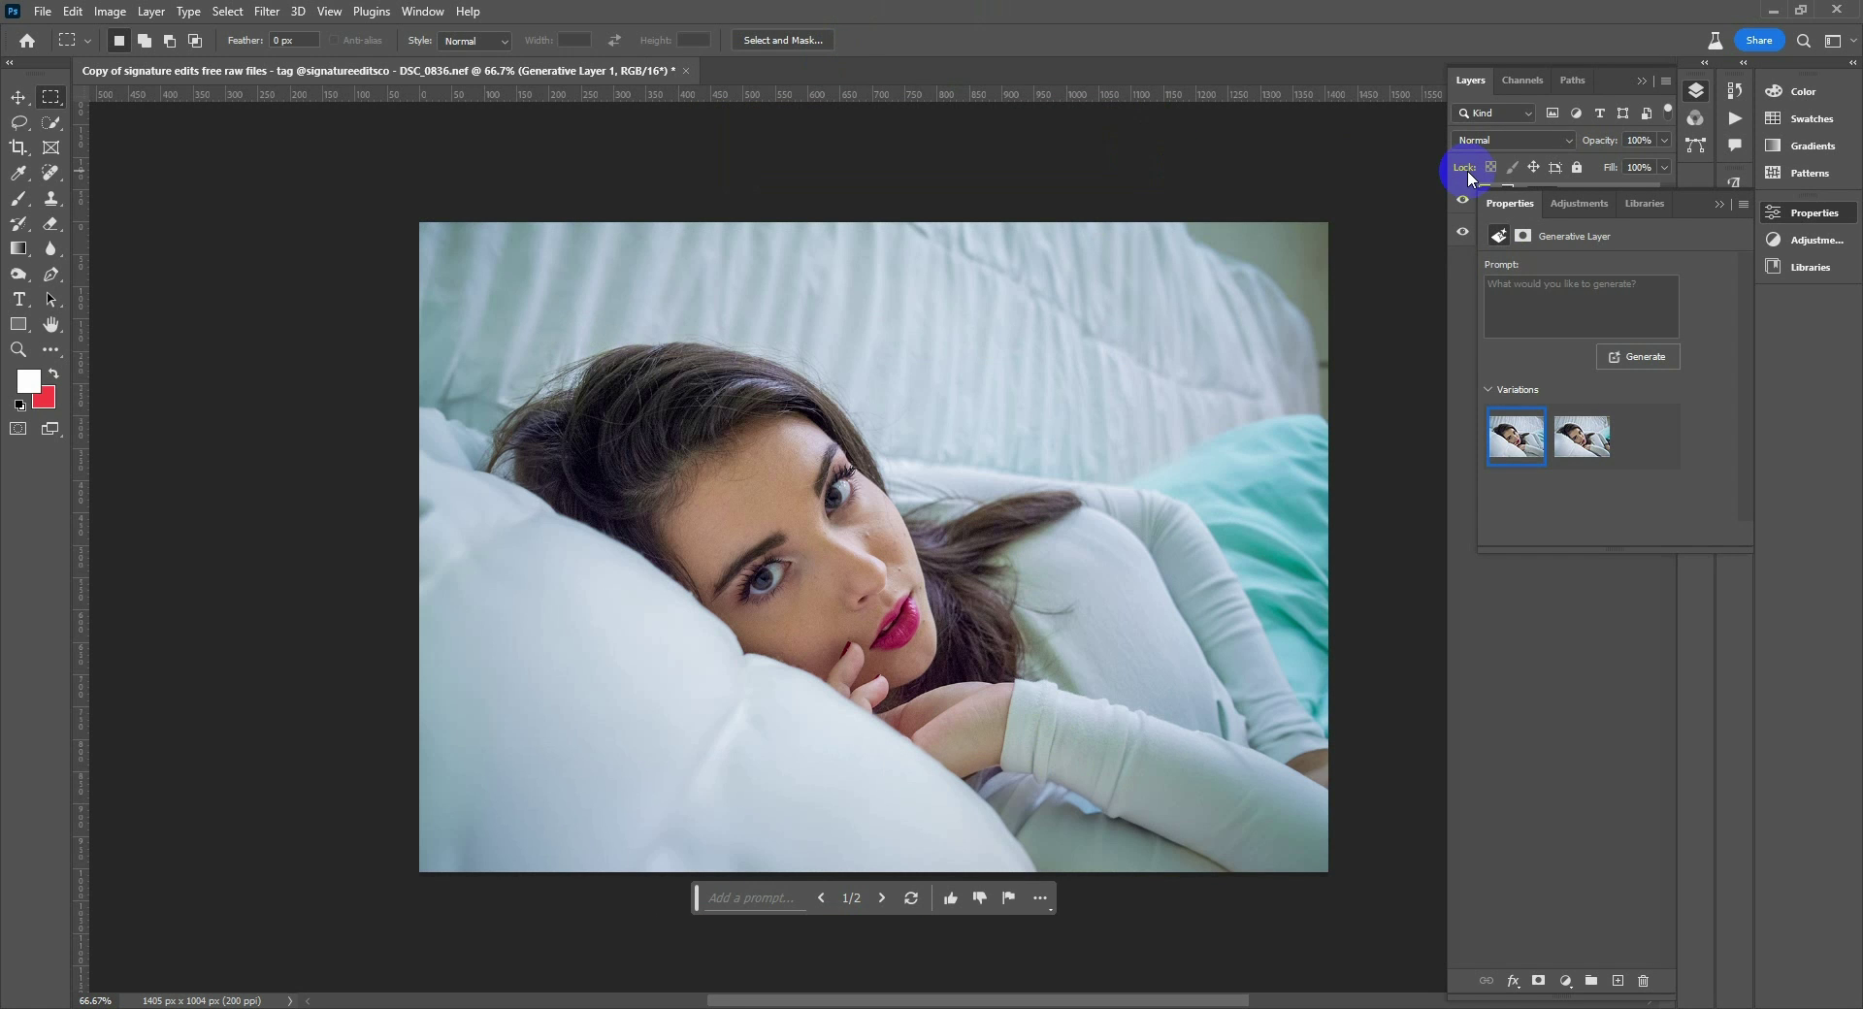
key("ctrl+minus")
key("ctrl+minus")
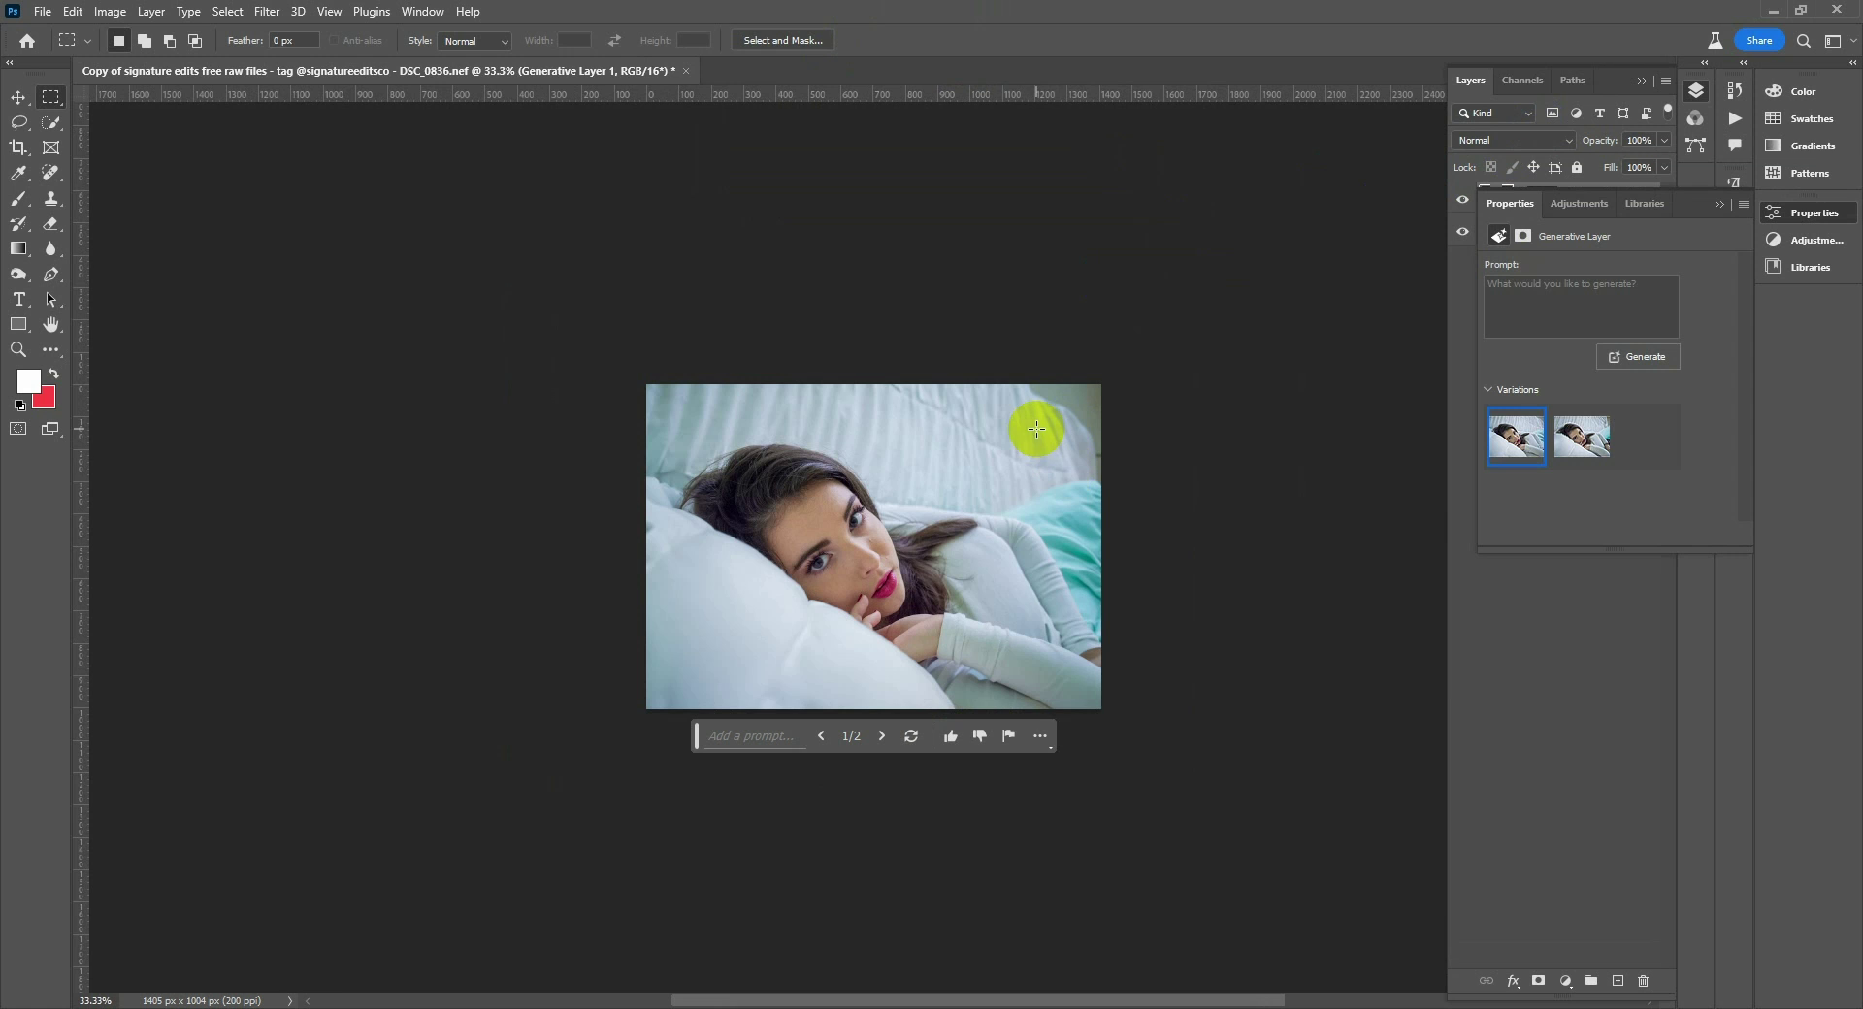
Step: Crop the canvas wider to the right, to 1939 px
left_click(1827, 214)
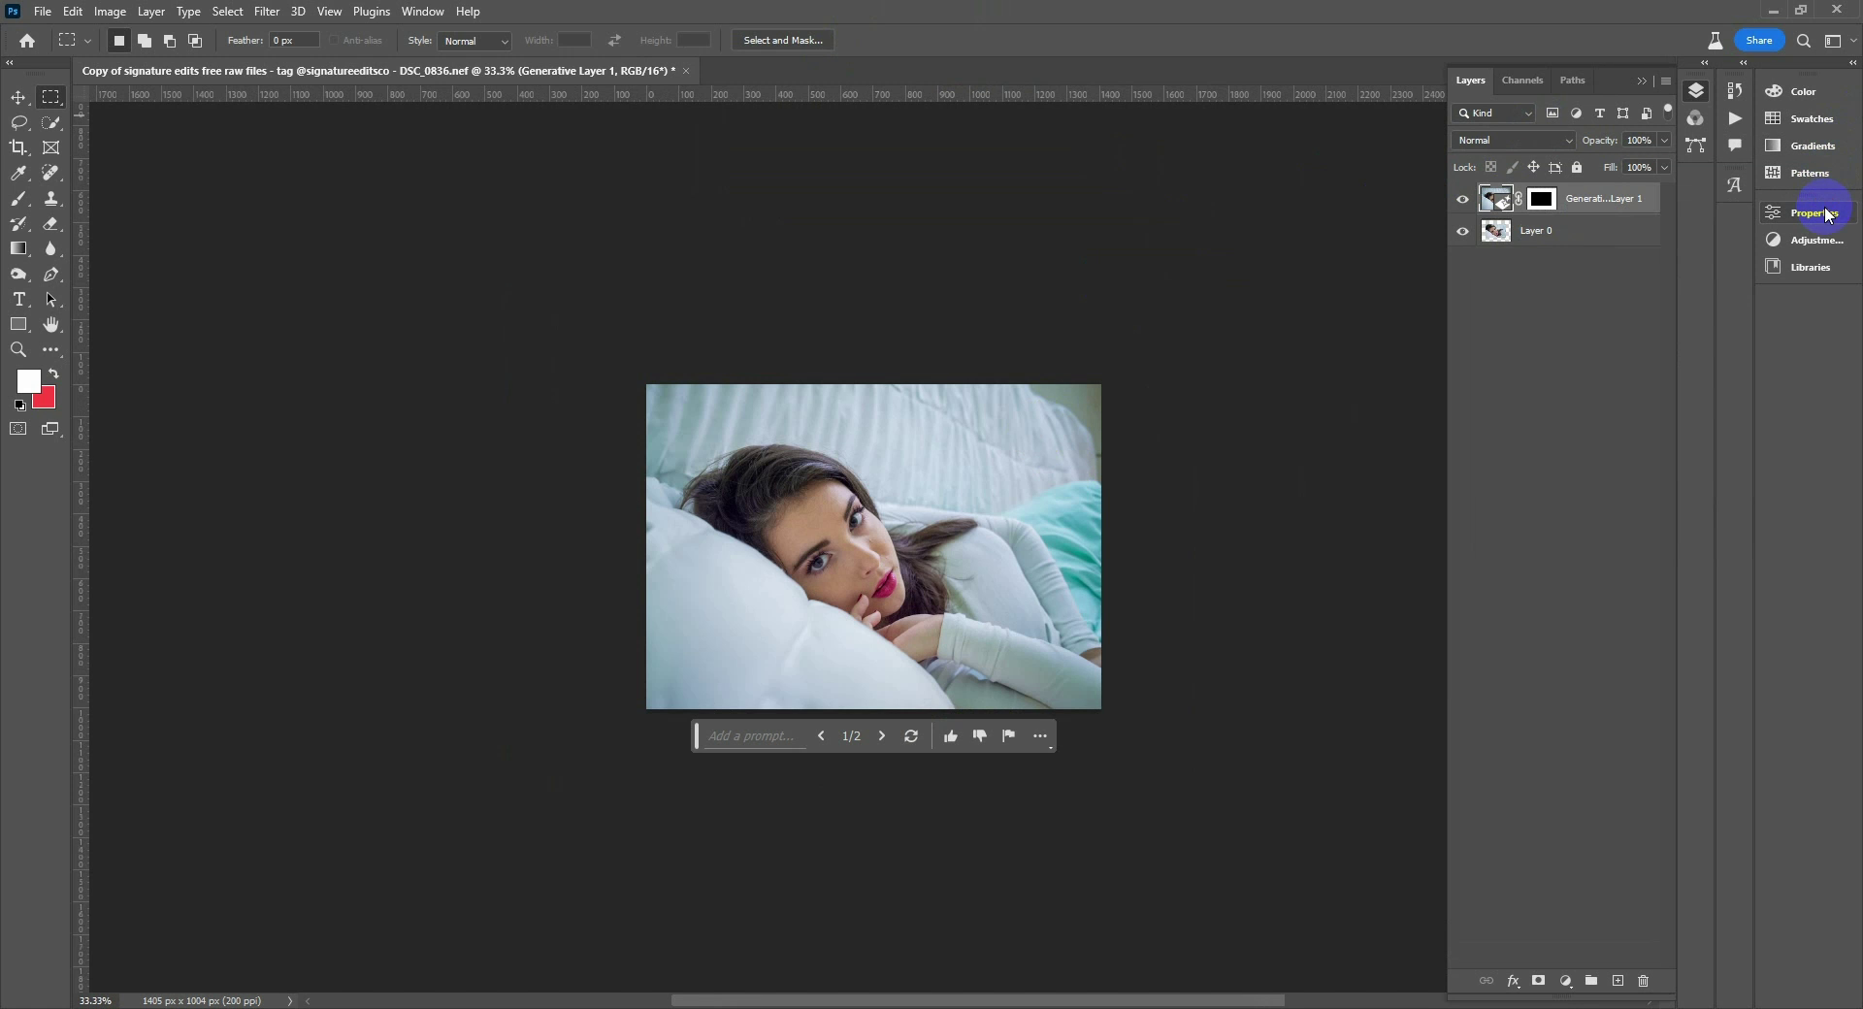
left_click(20, 146)
left_click_drag(1103, 549, 1186, 551)
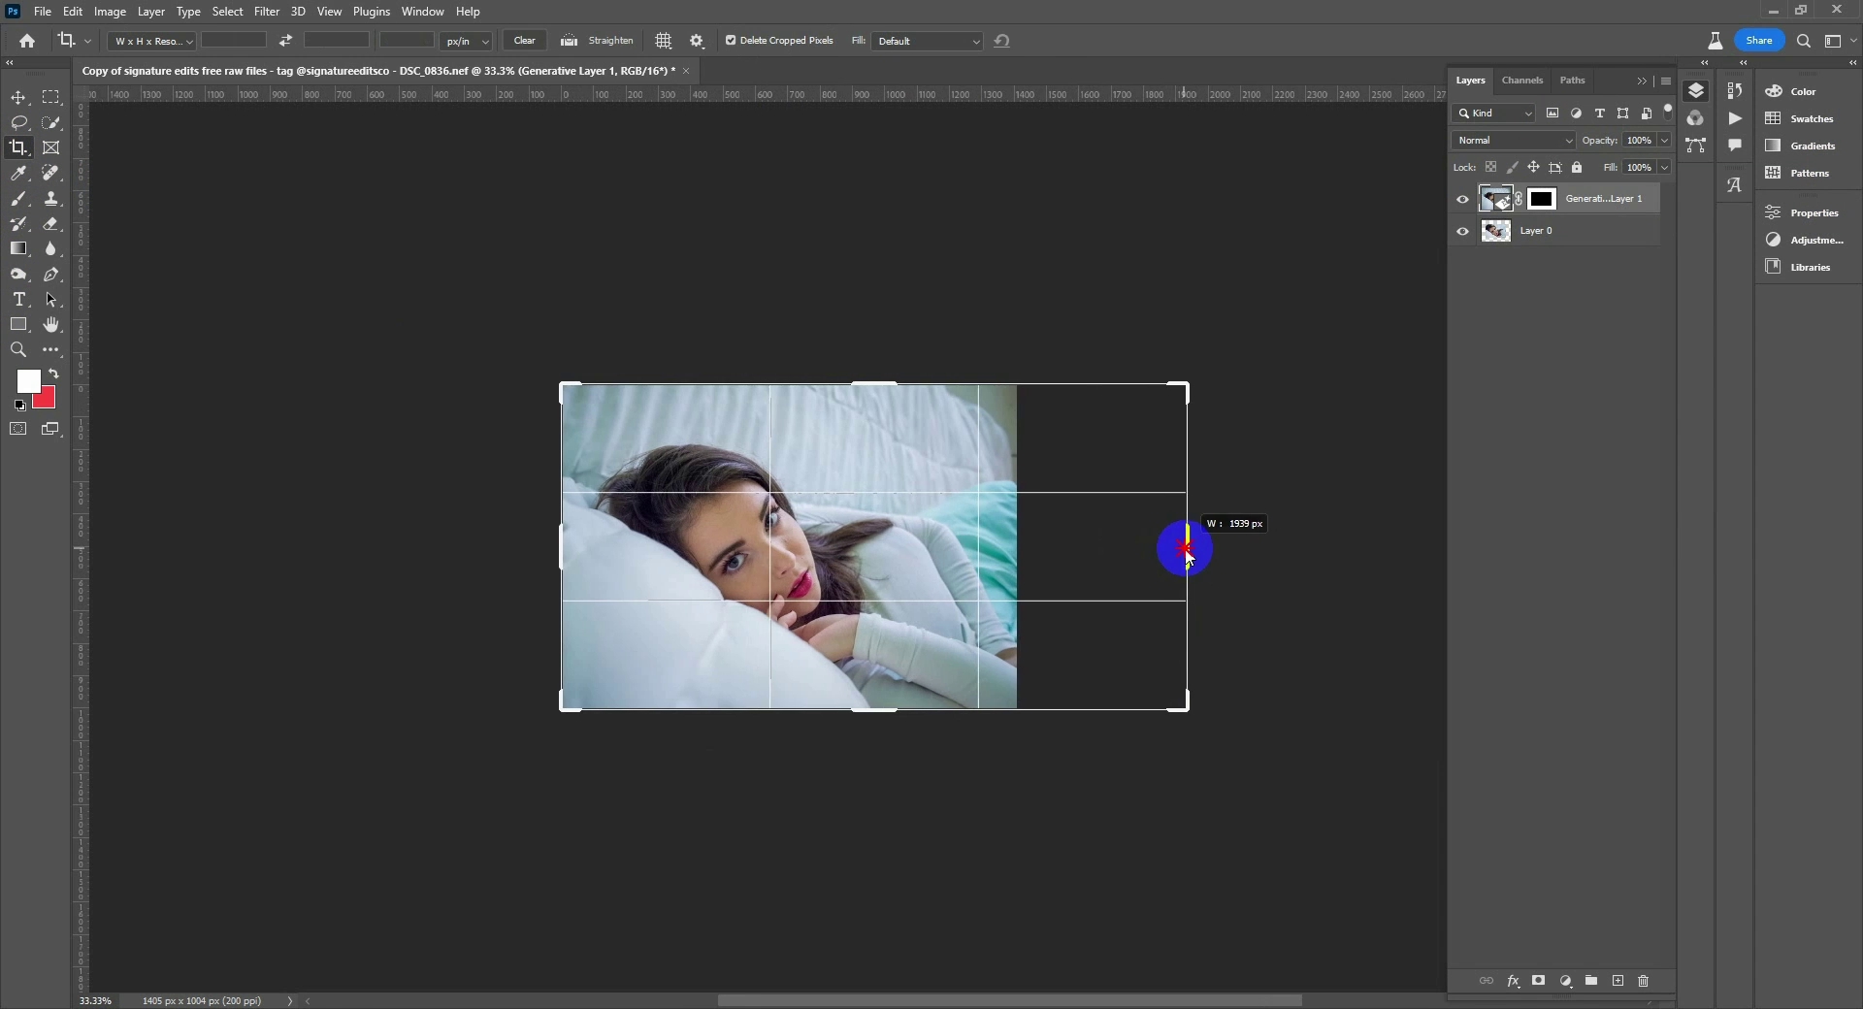
left_click(1066, 40)
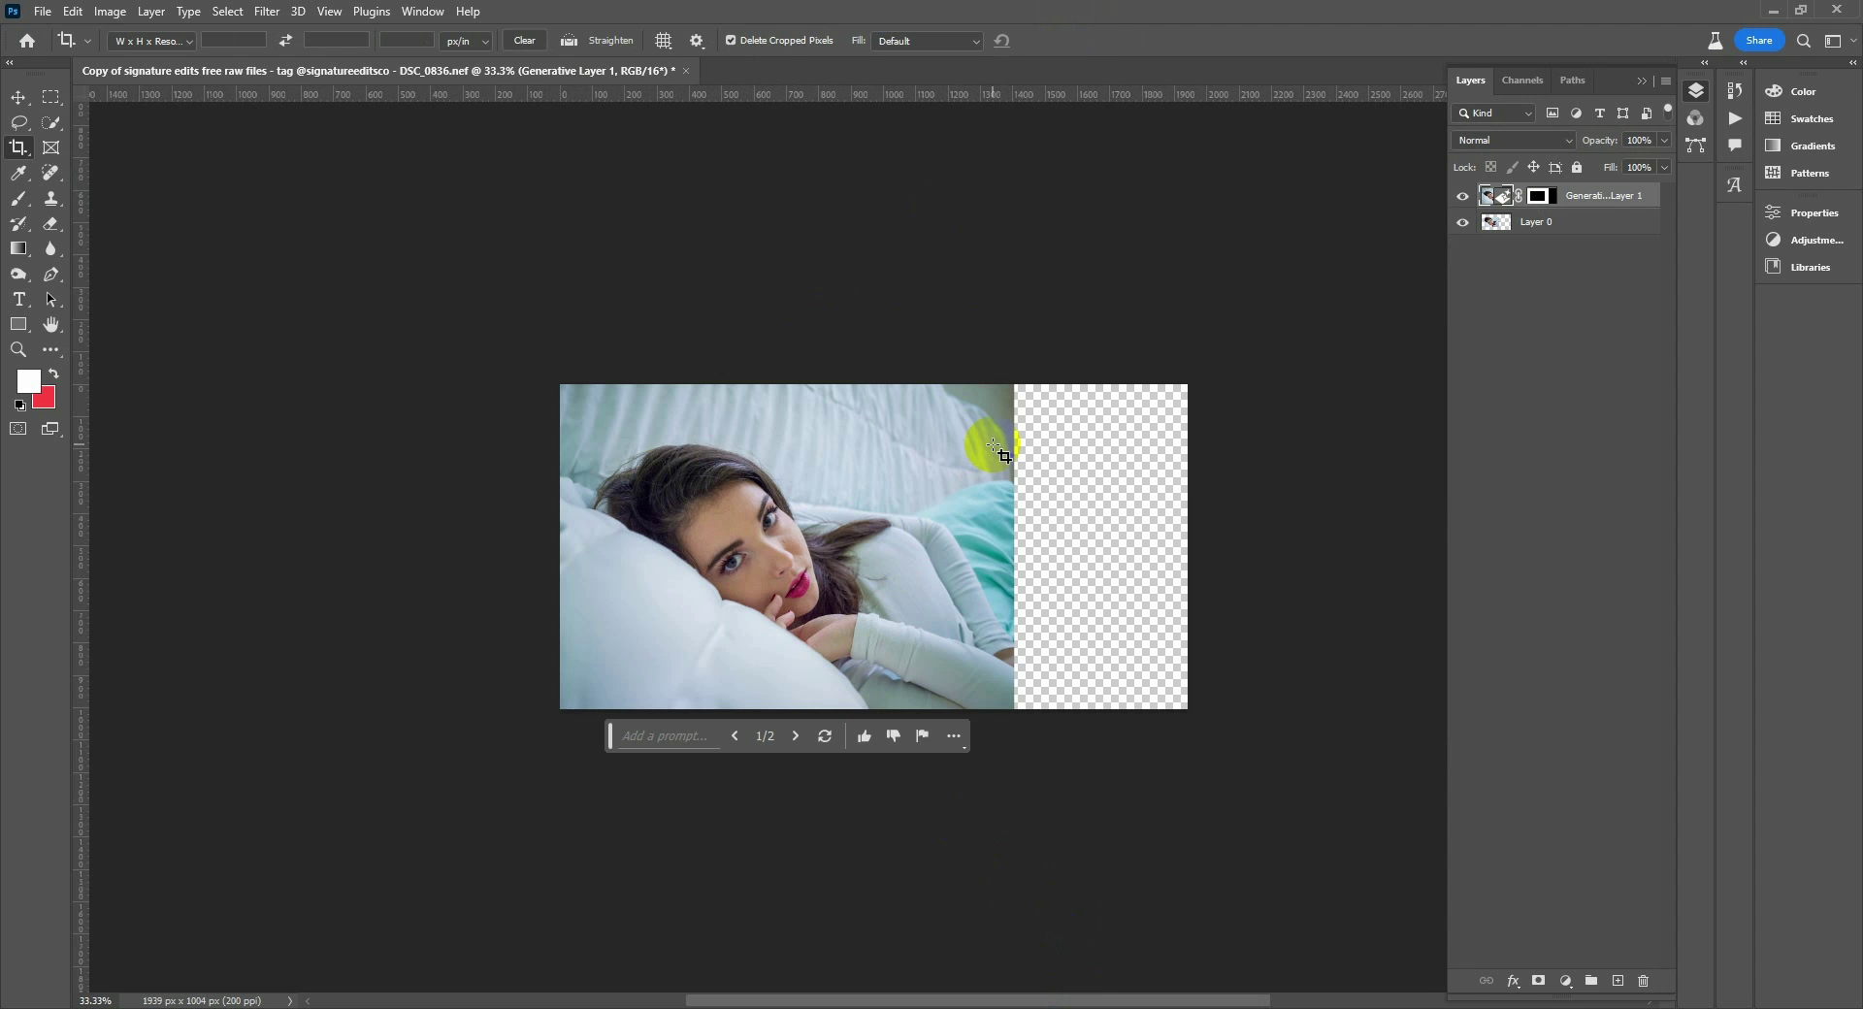
Step: Marquee-select the empty right strip with some overlap and Generative Fill it with no prompt
key("m")
left_click_drag(988, 379, 1208, 744)
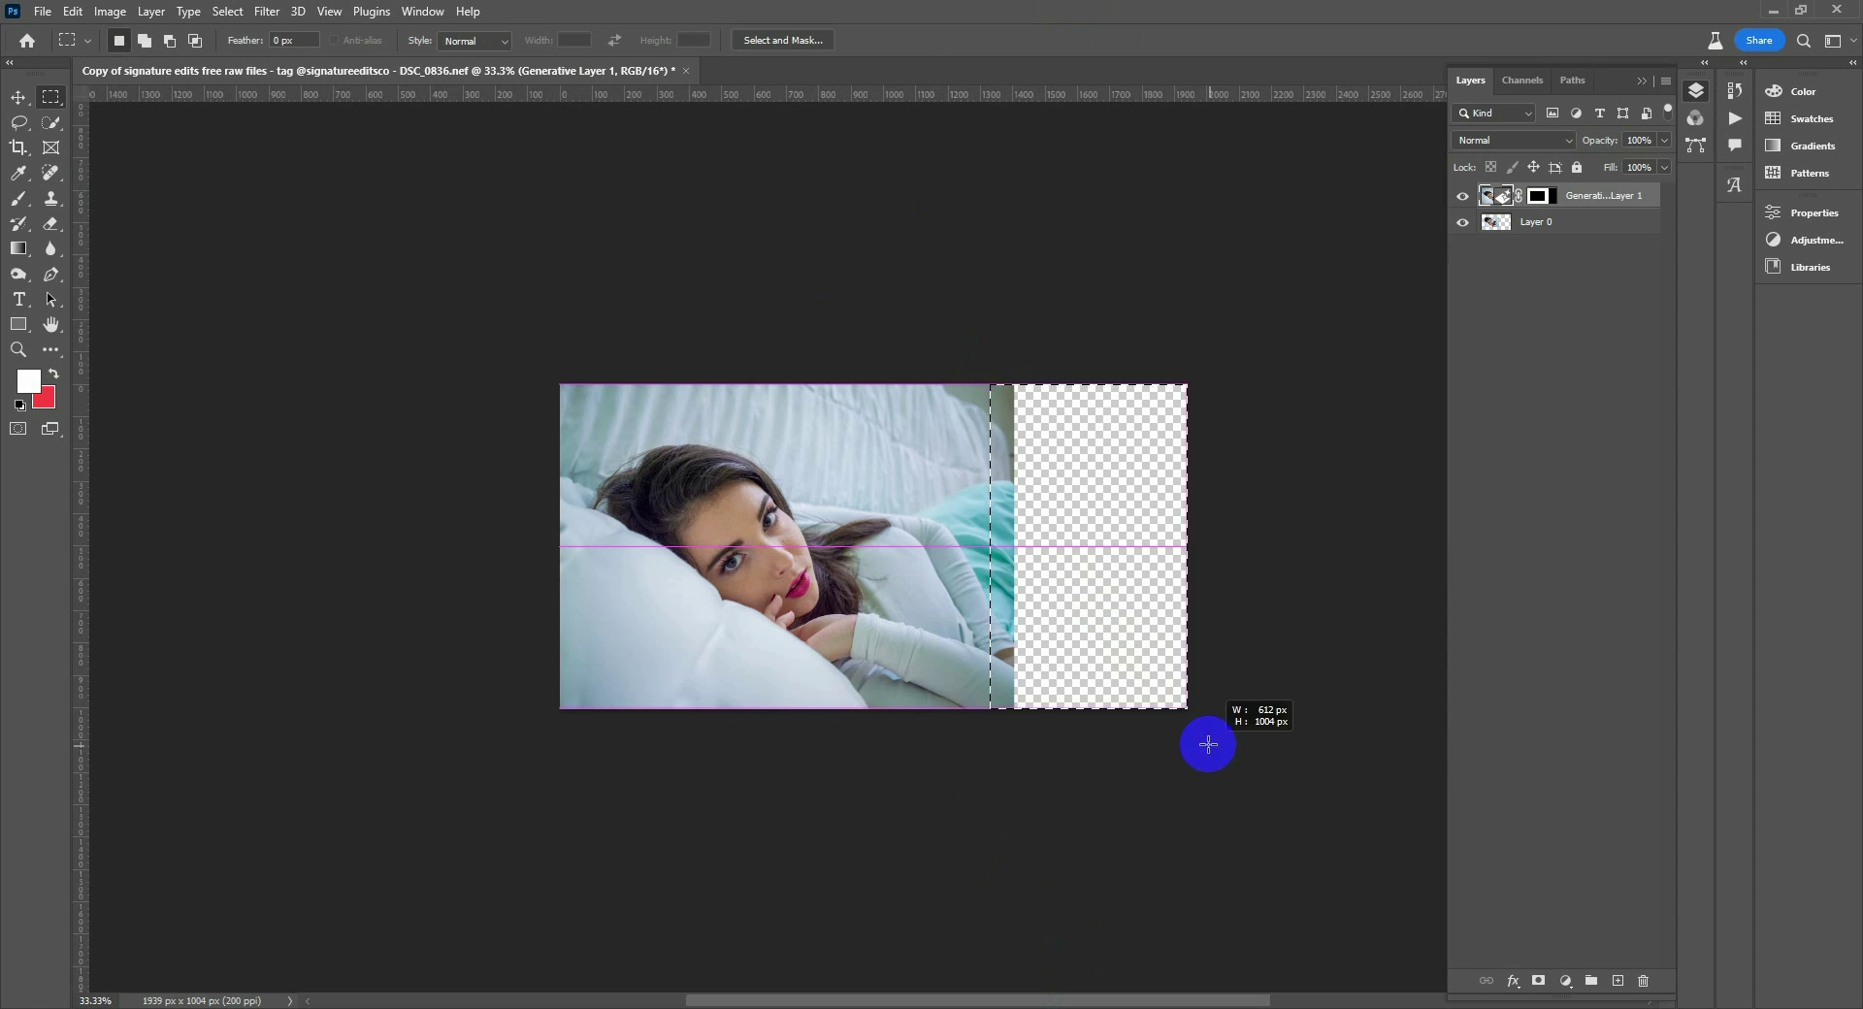
left_click(948, 737)
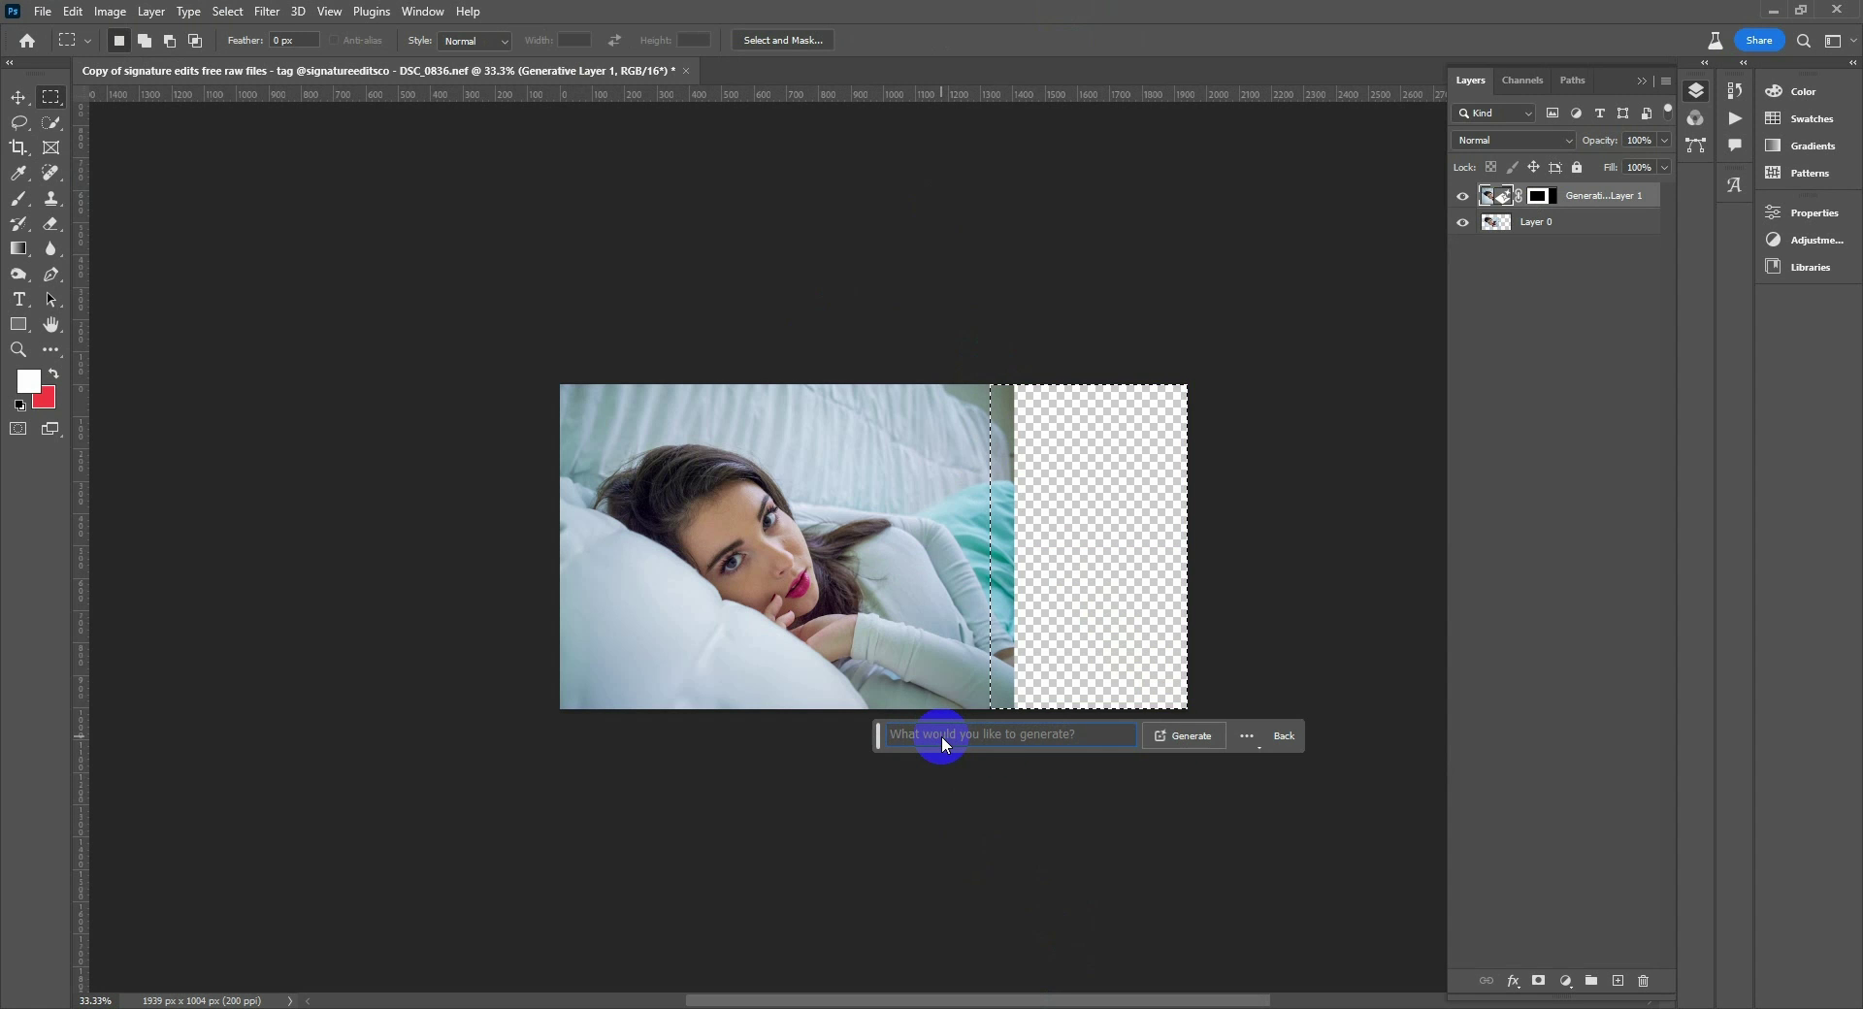
left_click(1191, 738)
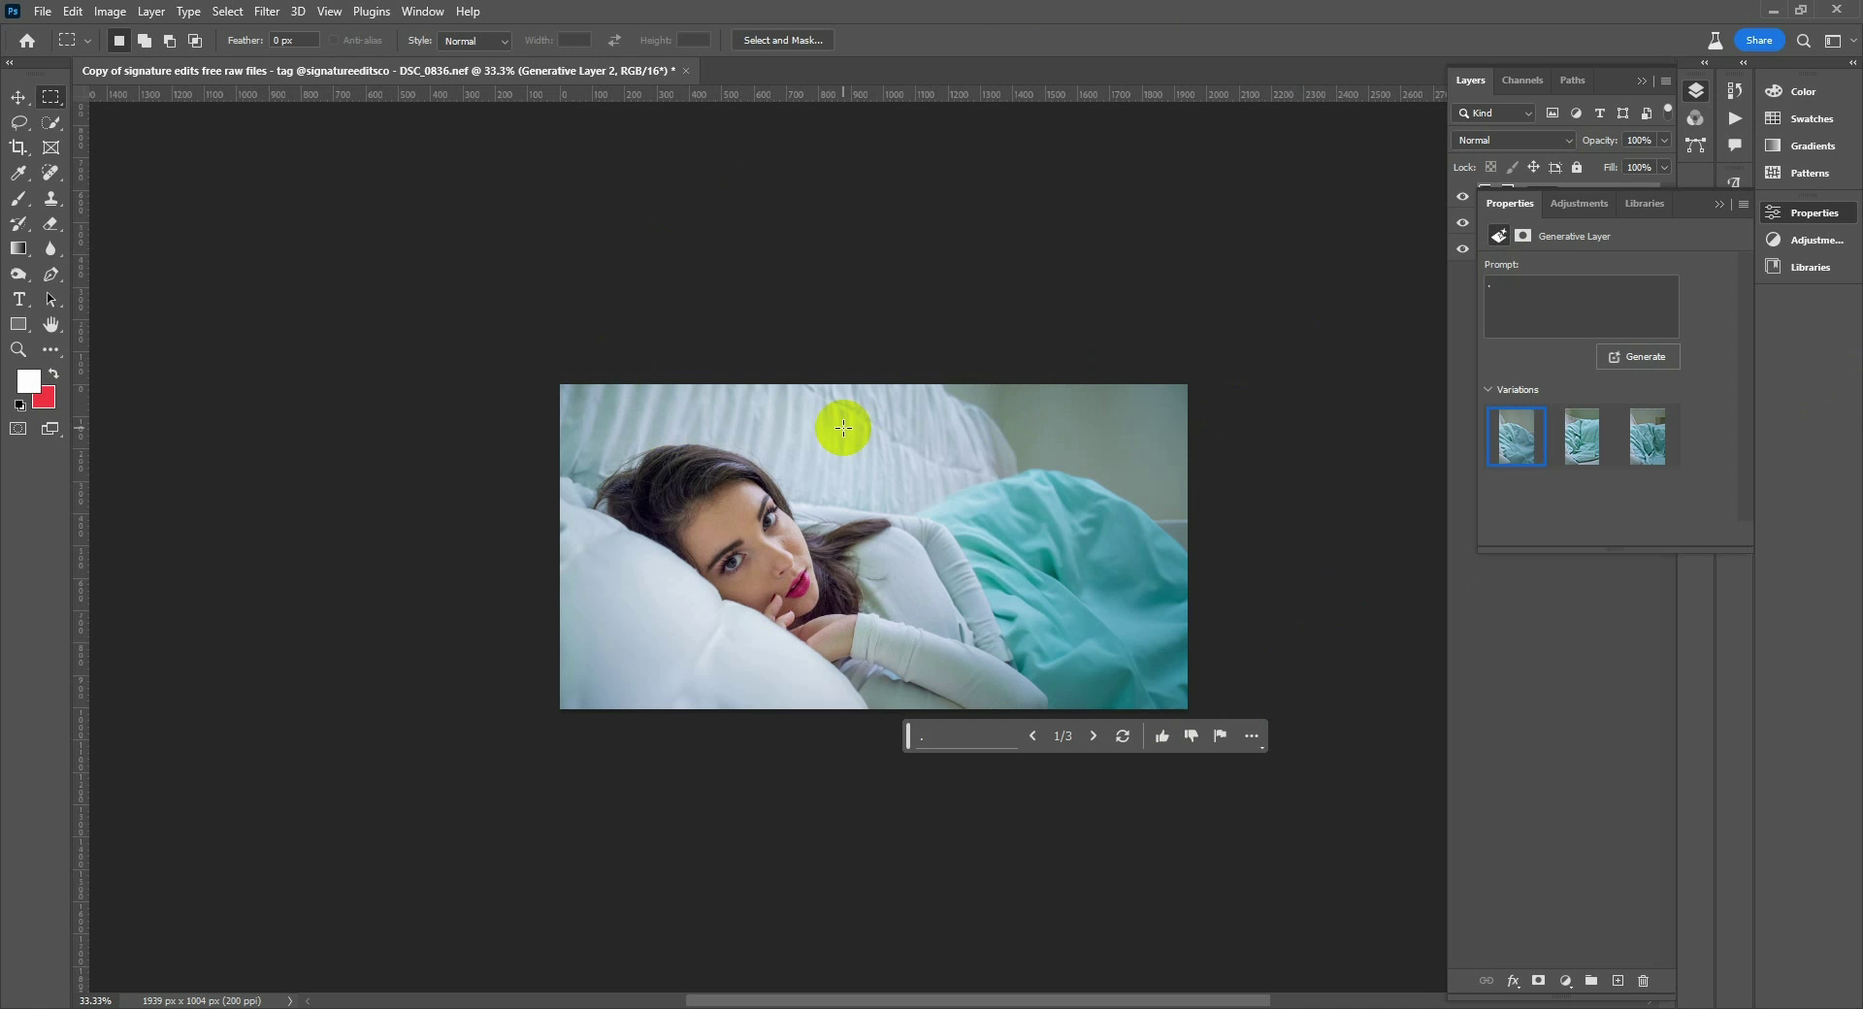
Step: Crop the canvas taller at the top, to 2095 px
left_click(18, 148)
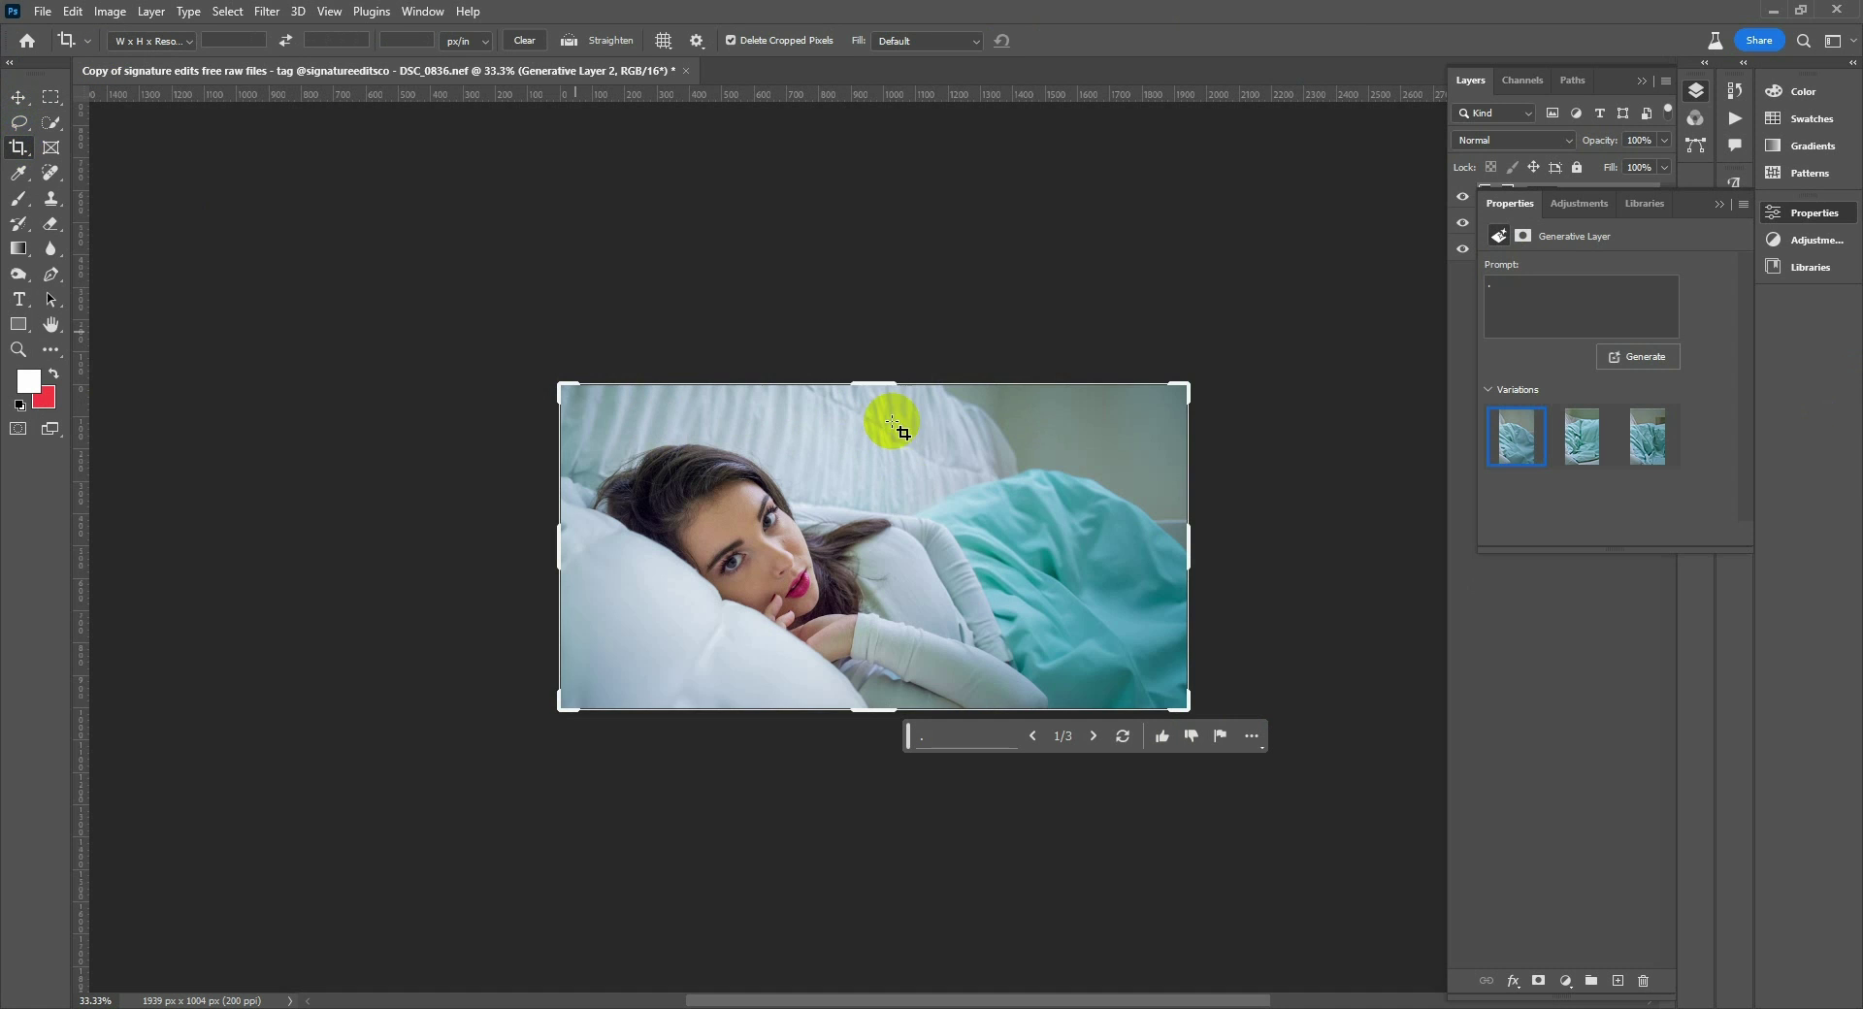
left_click_drag(873, 386, 878, 207)
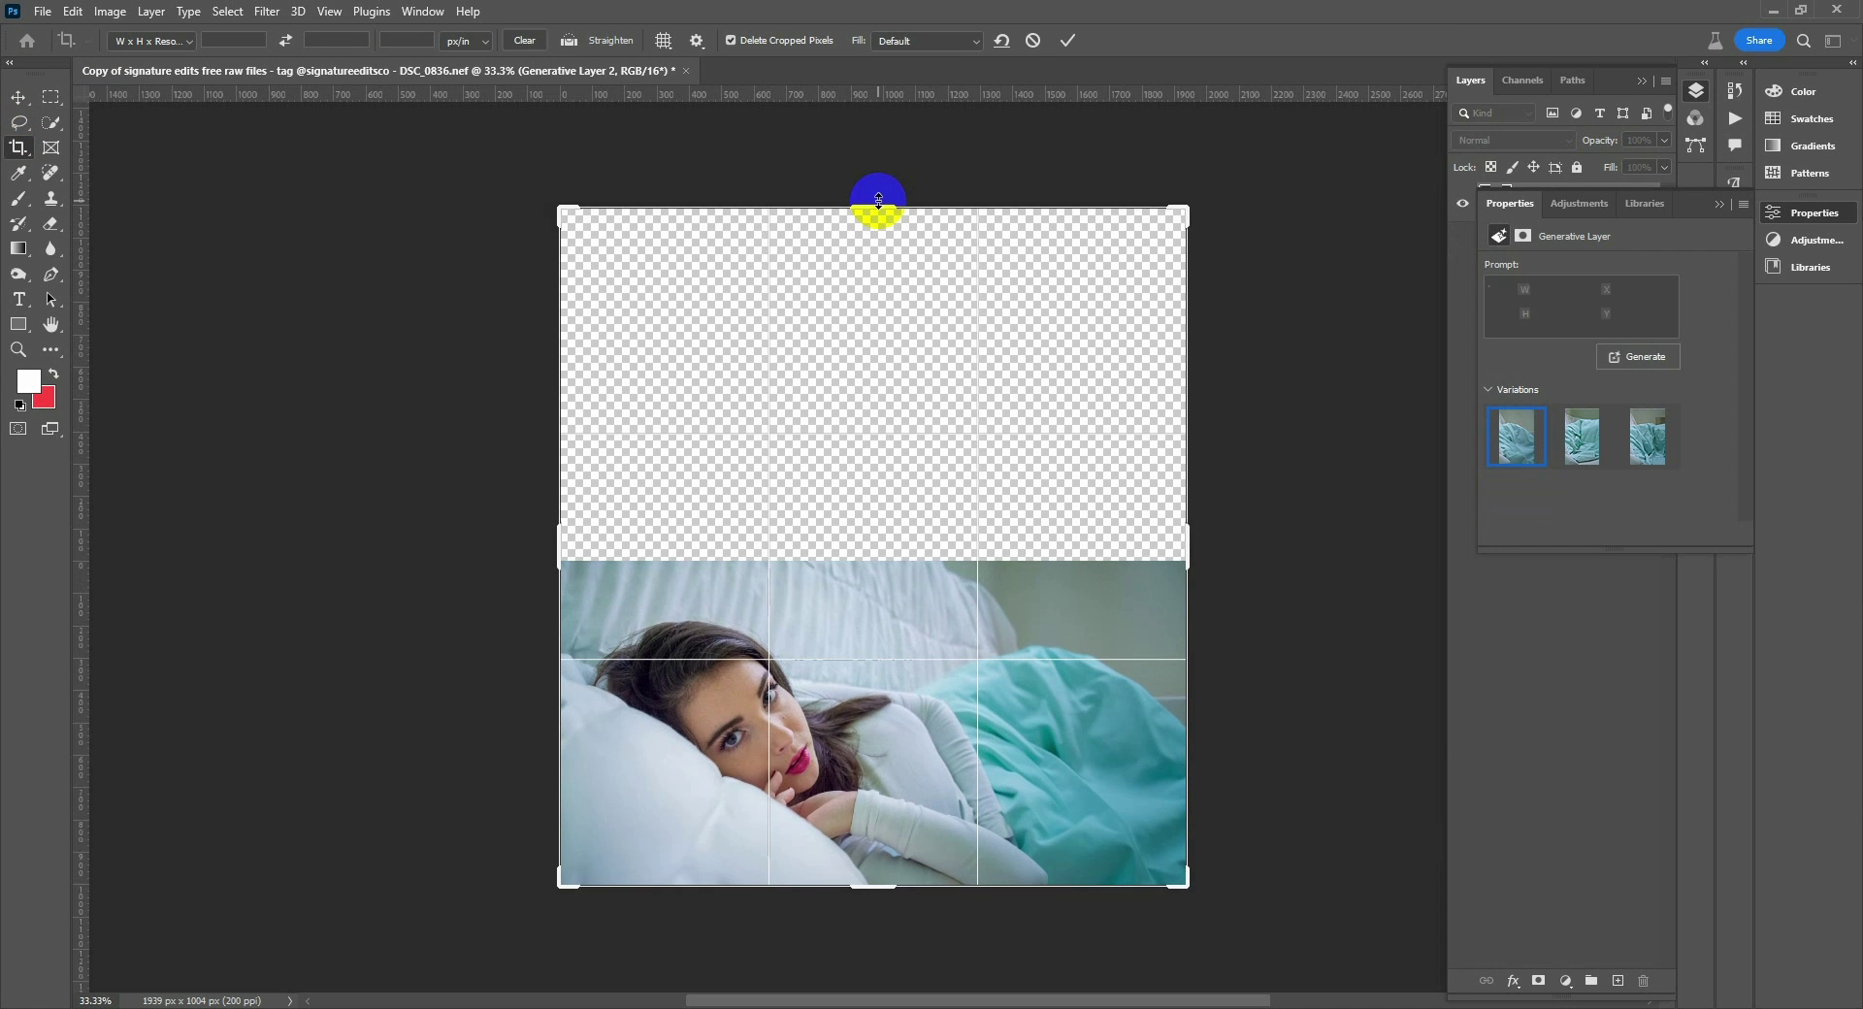
left_click(1075, 42)
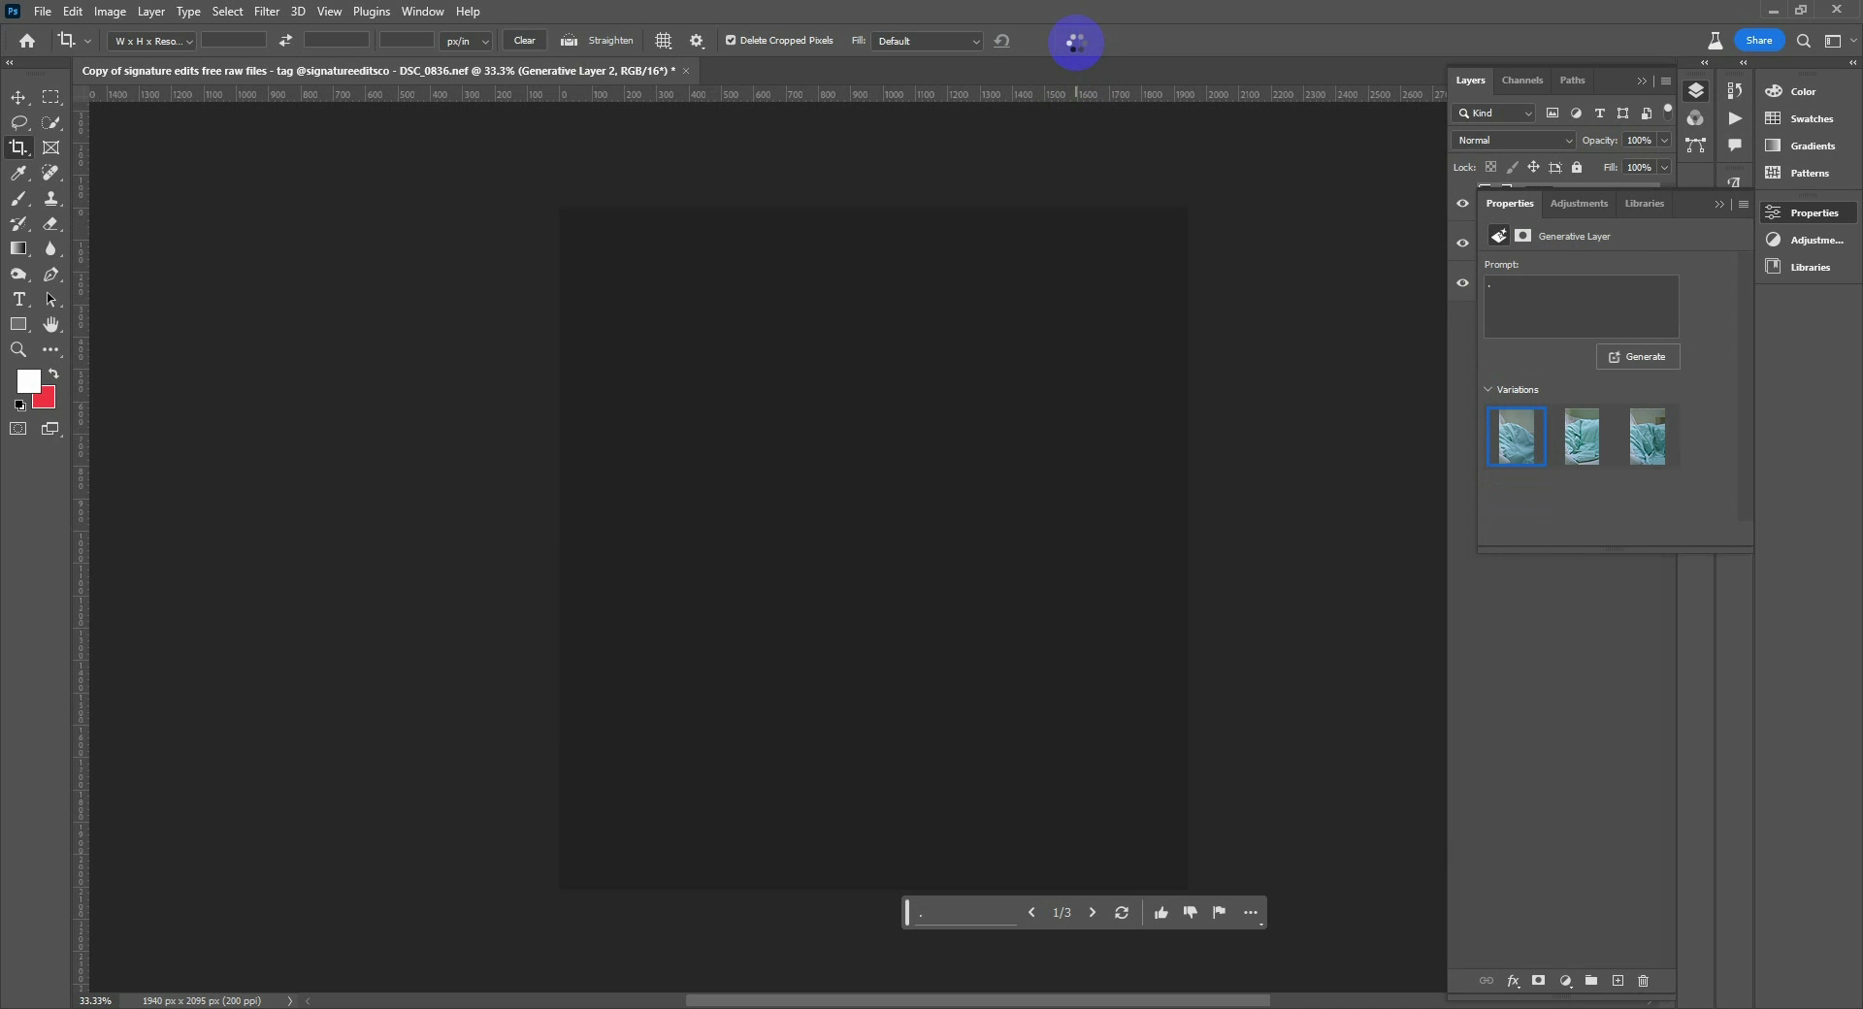
Step: Marquee-select the empty top area and Generative Fill it with 'window and curtains'
key("m")
mouse_move(561, 212)
left_mouse_down()
mouse_move(906, 525)
mouse_move(1209, 576)
mouse_move(1174, 567)
left_mouse_up()
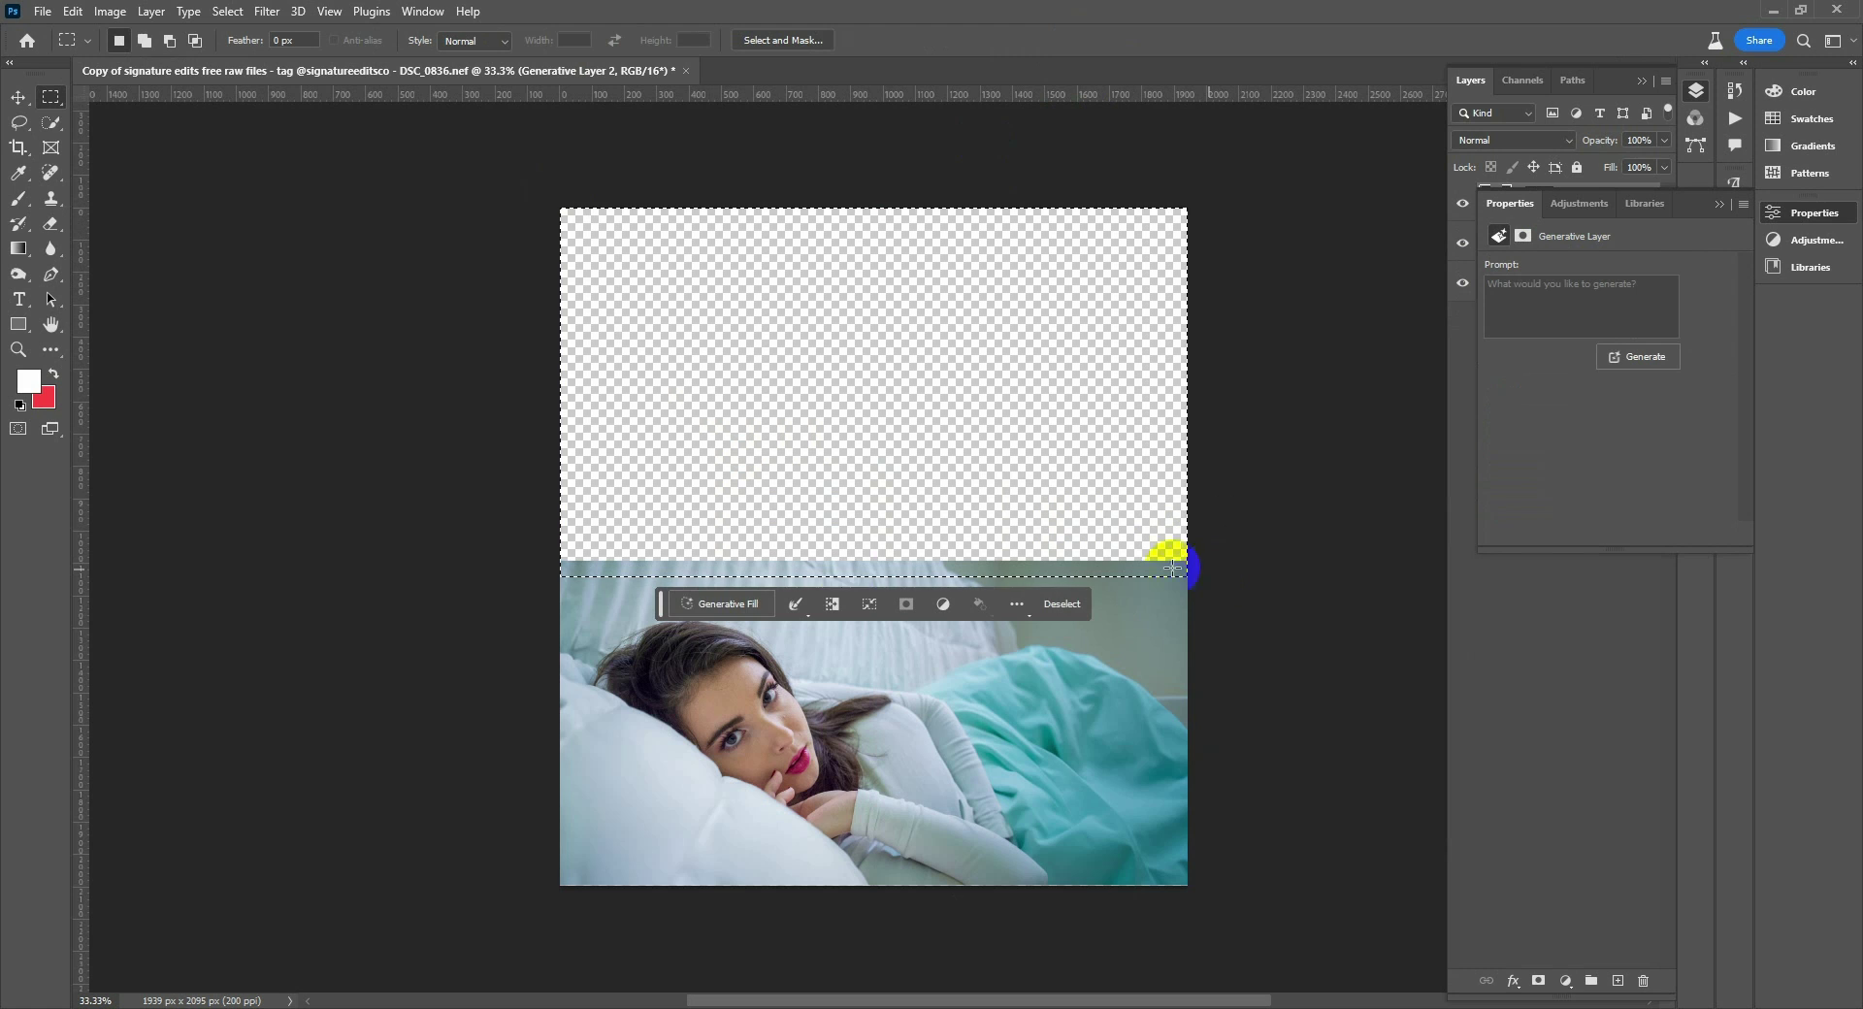
left_click(703, 605)
type("window and curtains")
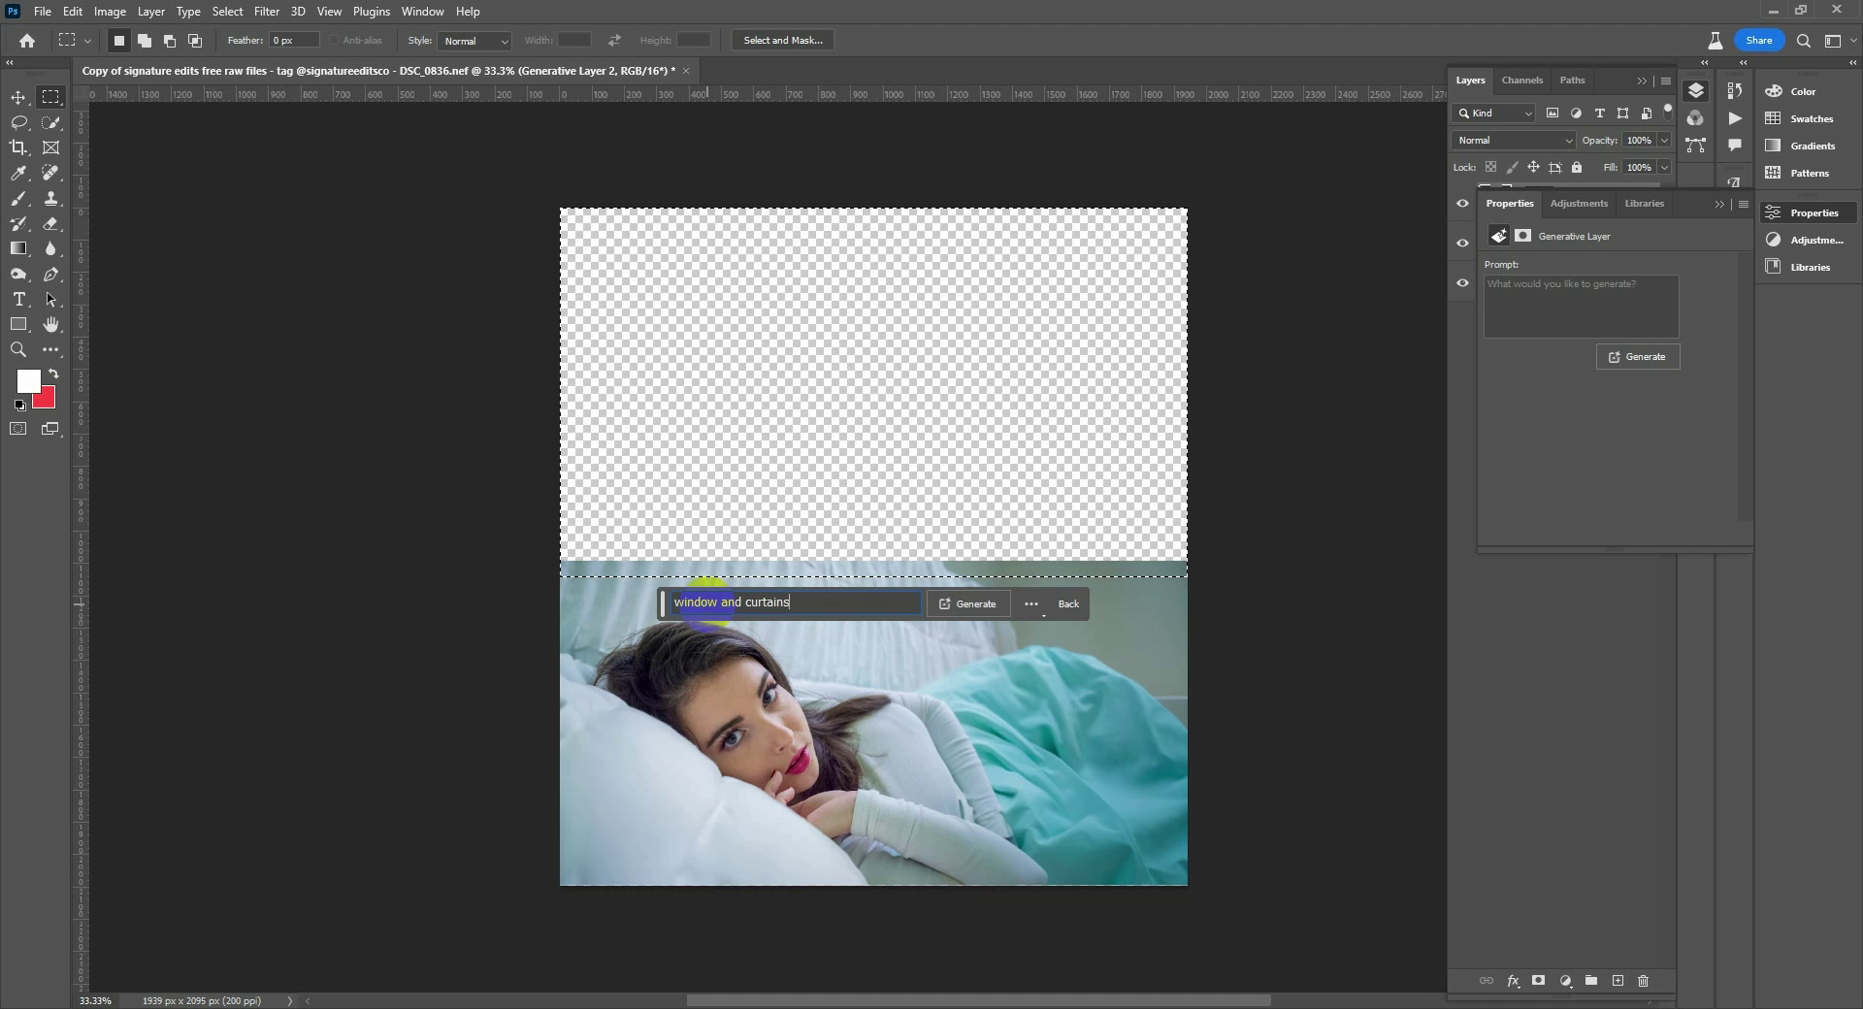
left_click(968, 606)
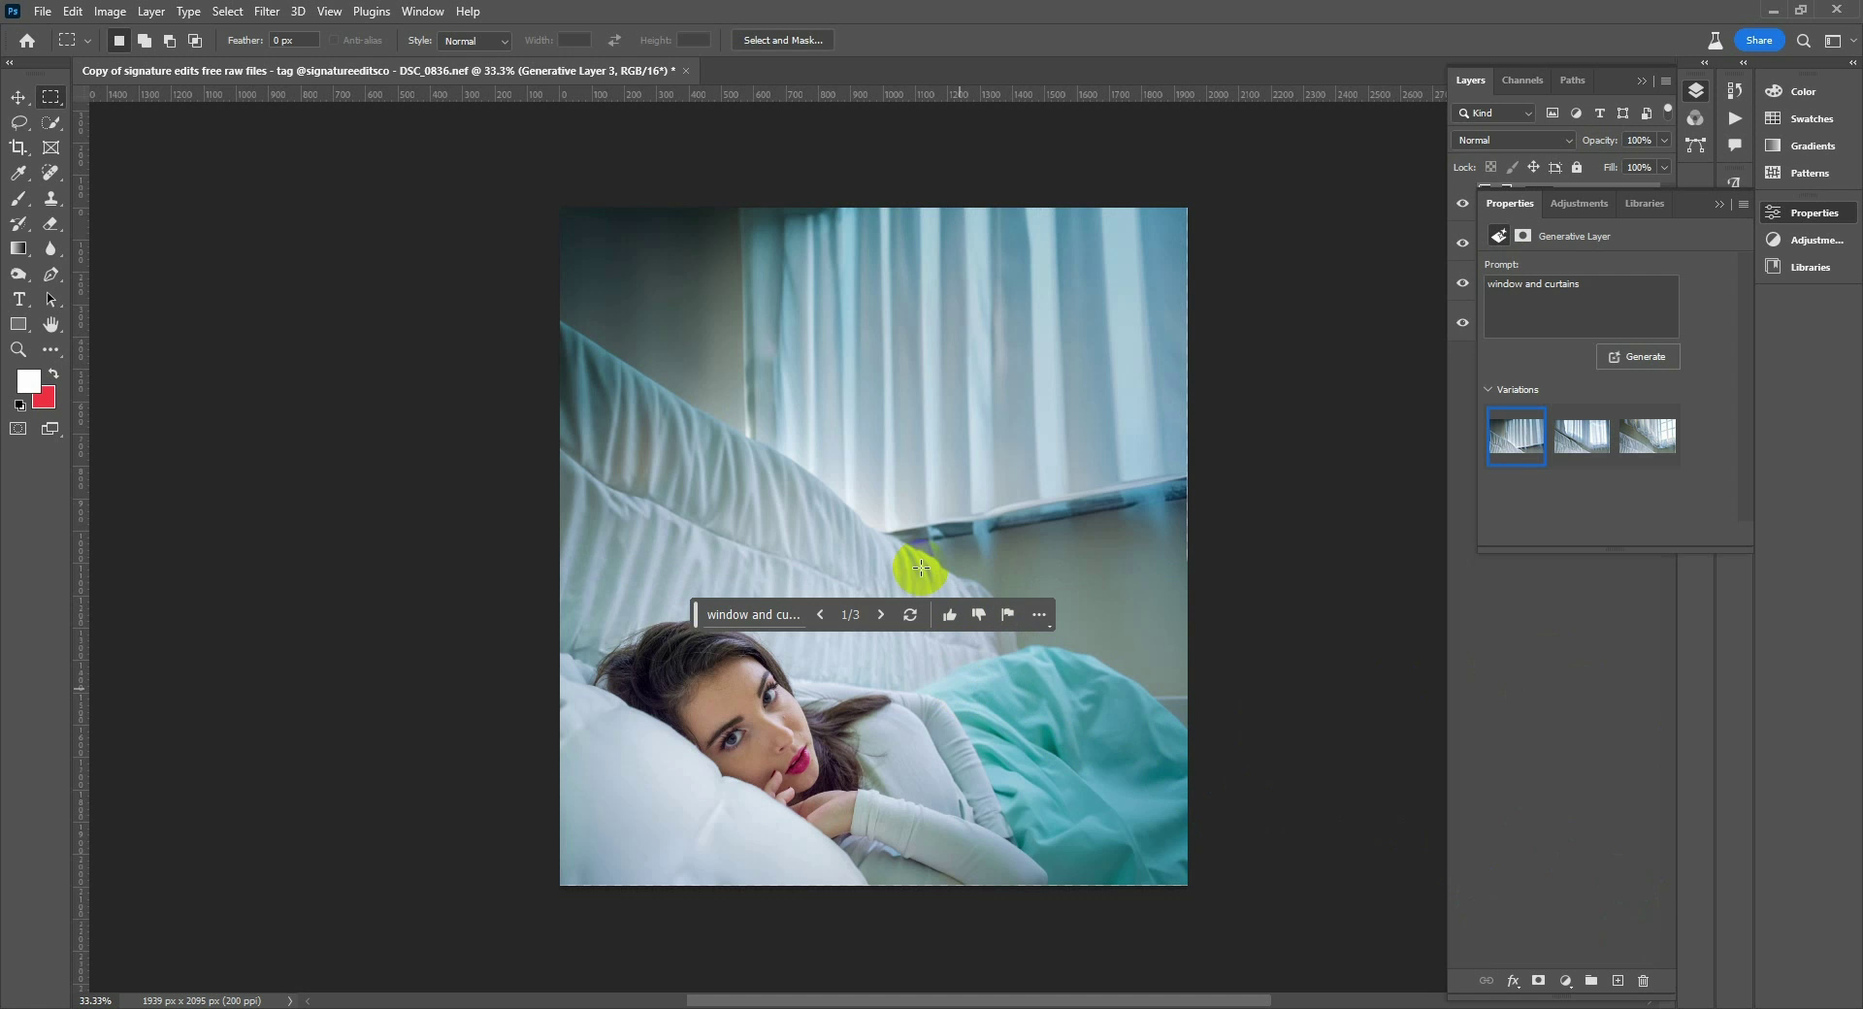
Step: Lasso the headboard area on the left and generate a replacement with Generative Fill
left_click(33, 126)
mouse_move(404, 310)
left_mouse_down()
mouse_move(878, 628)
mouse_move(533, 615)
left_mouse_up()
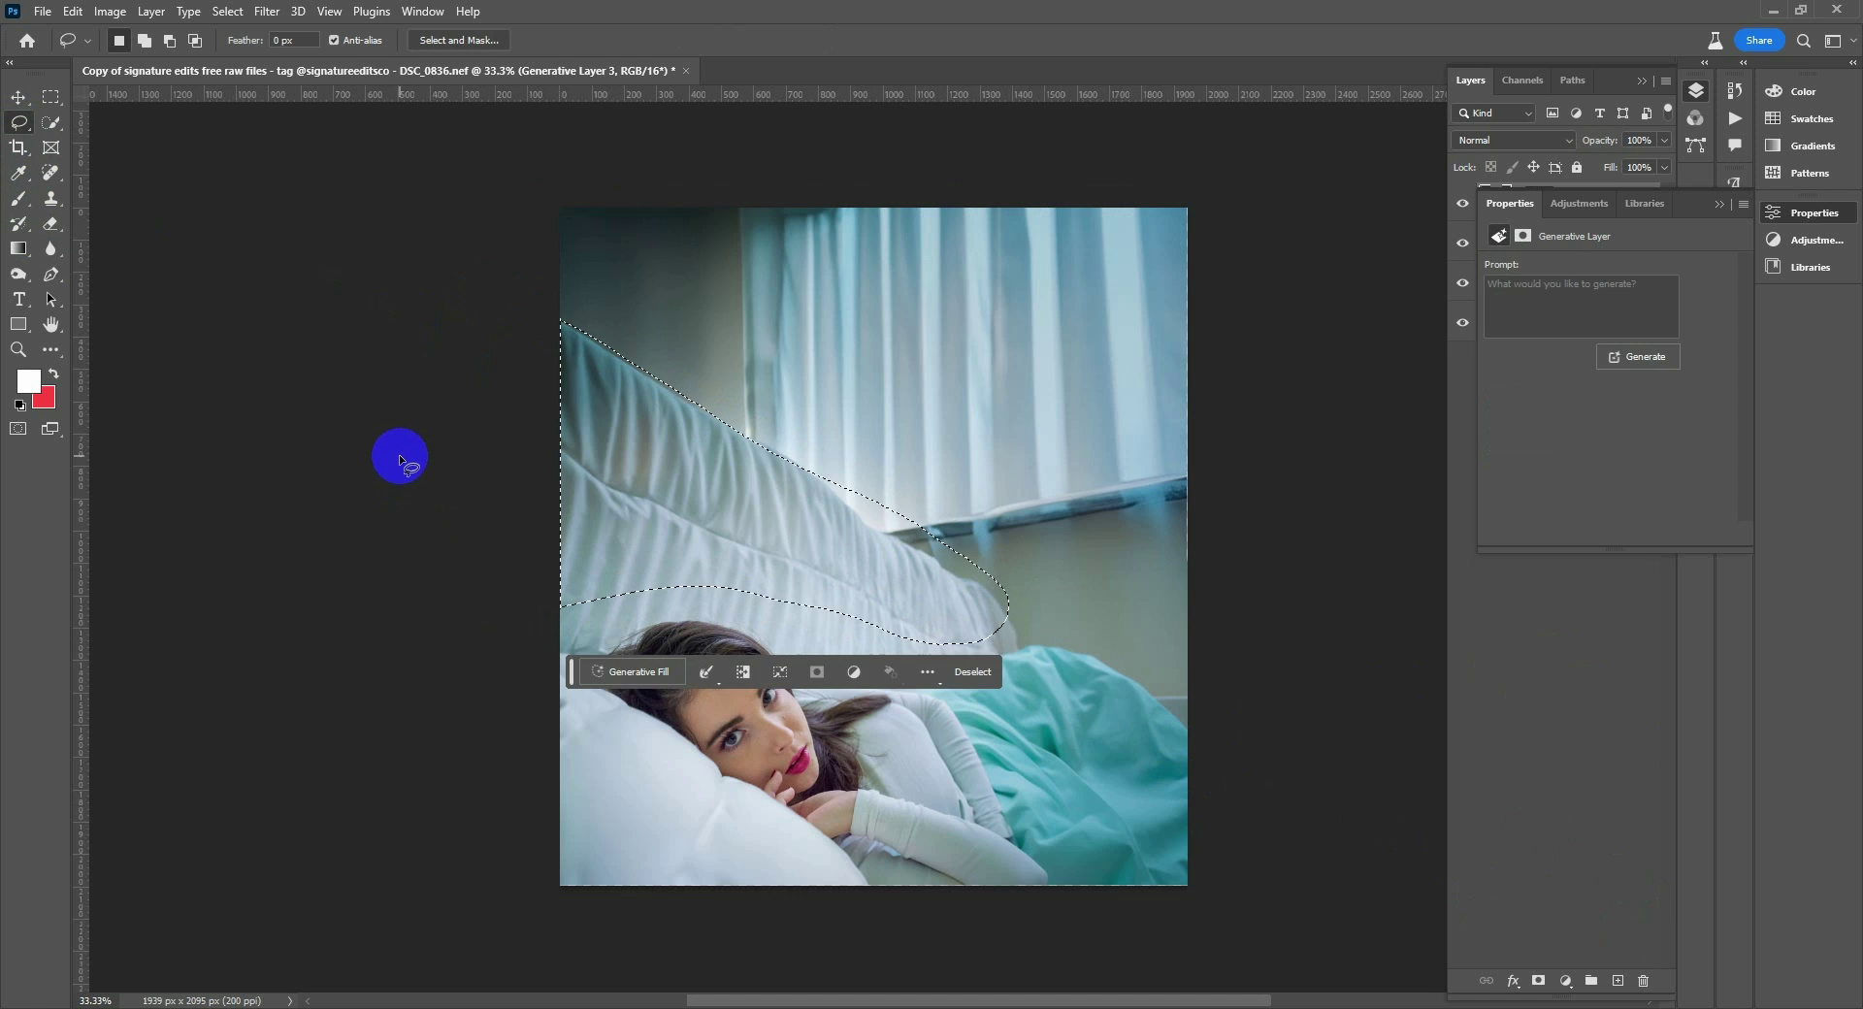
left_click(631, 674)
left_click(878, 670)
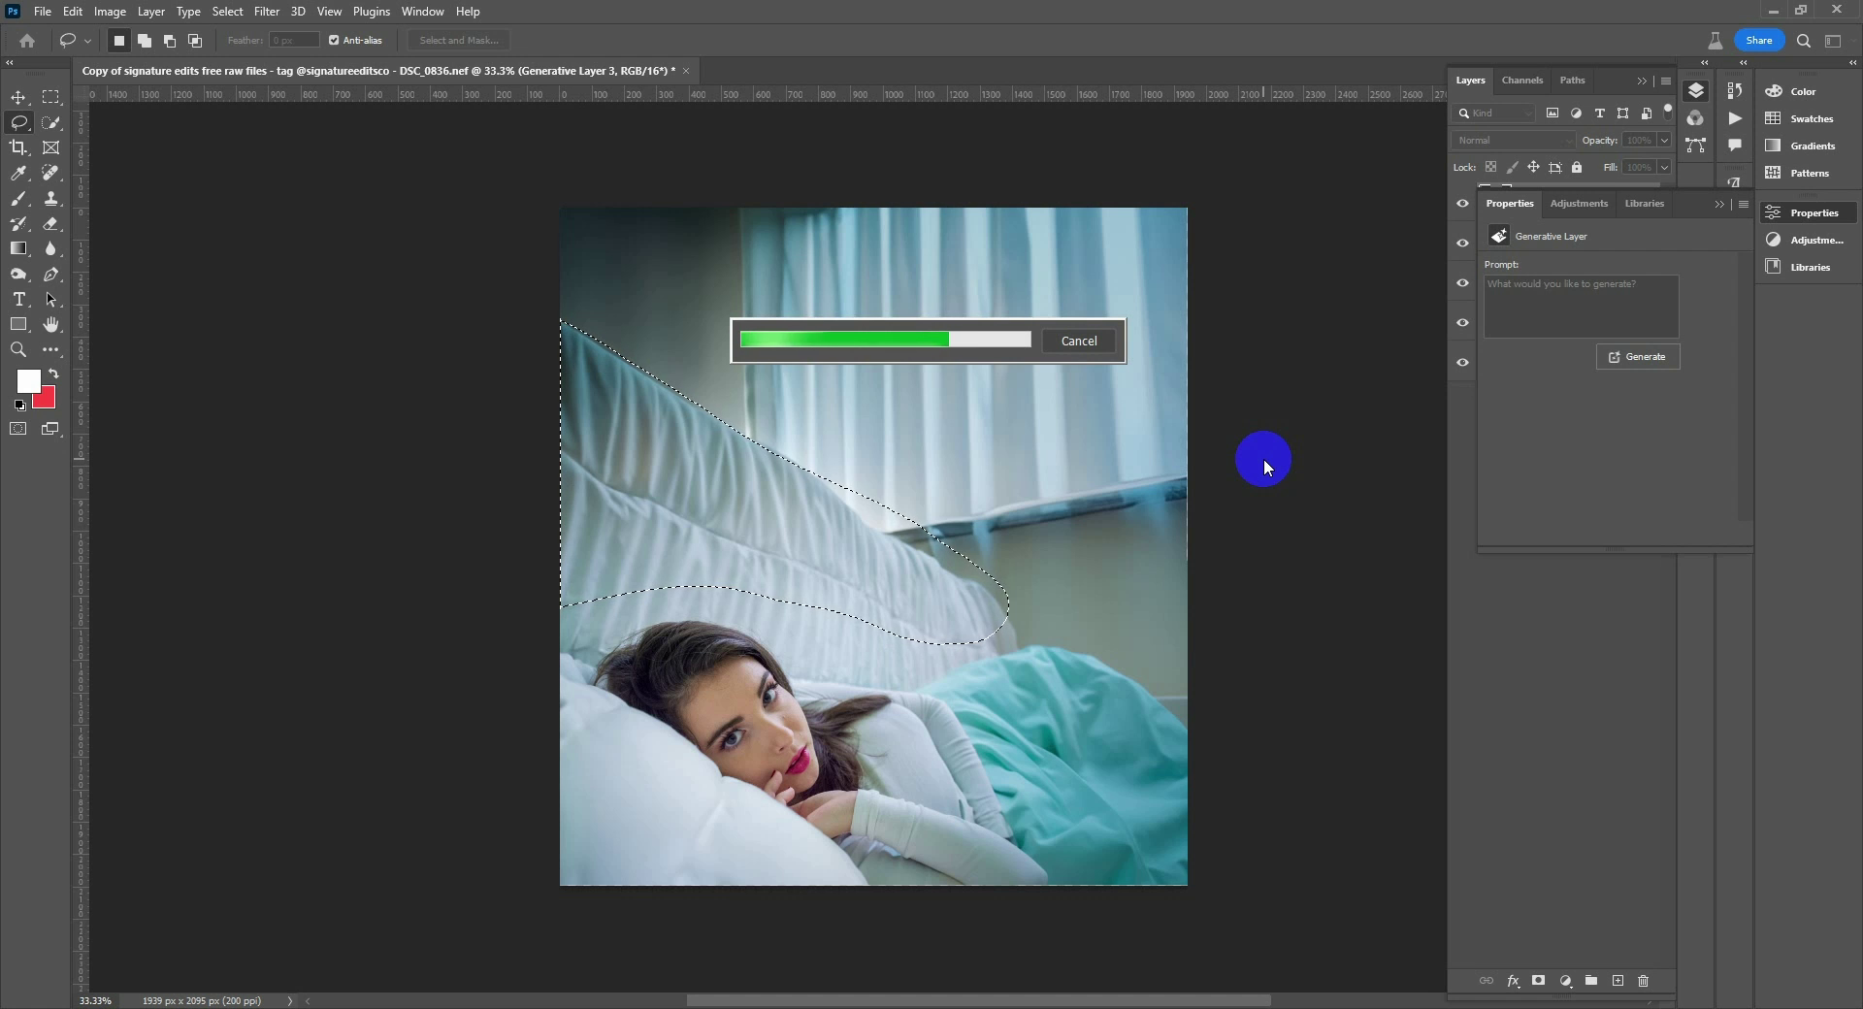
Step: Compare the headboard variations, generate more, and keep the third of six
left_click(1582, 442)
left_click(1648, 437)
left_click(1517, 446)
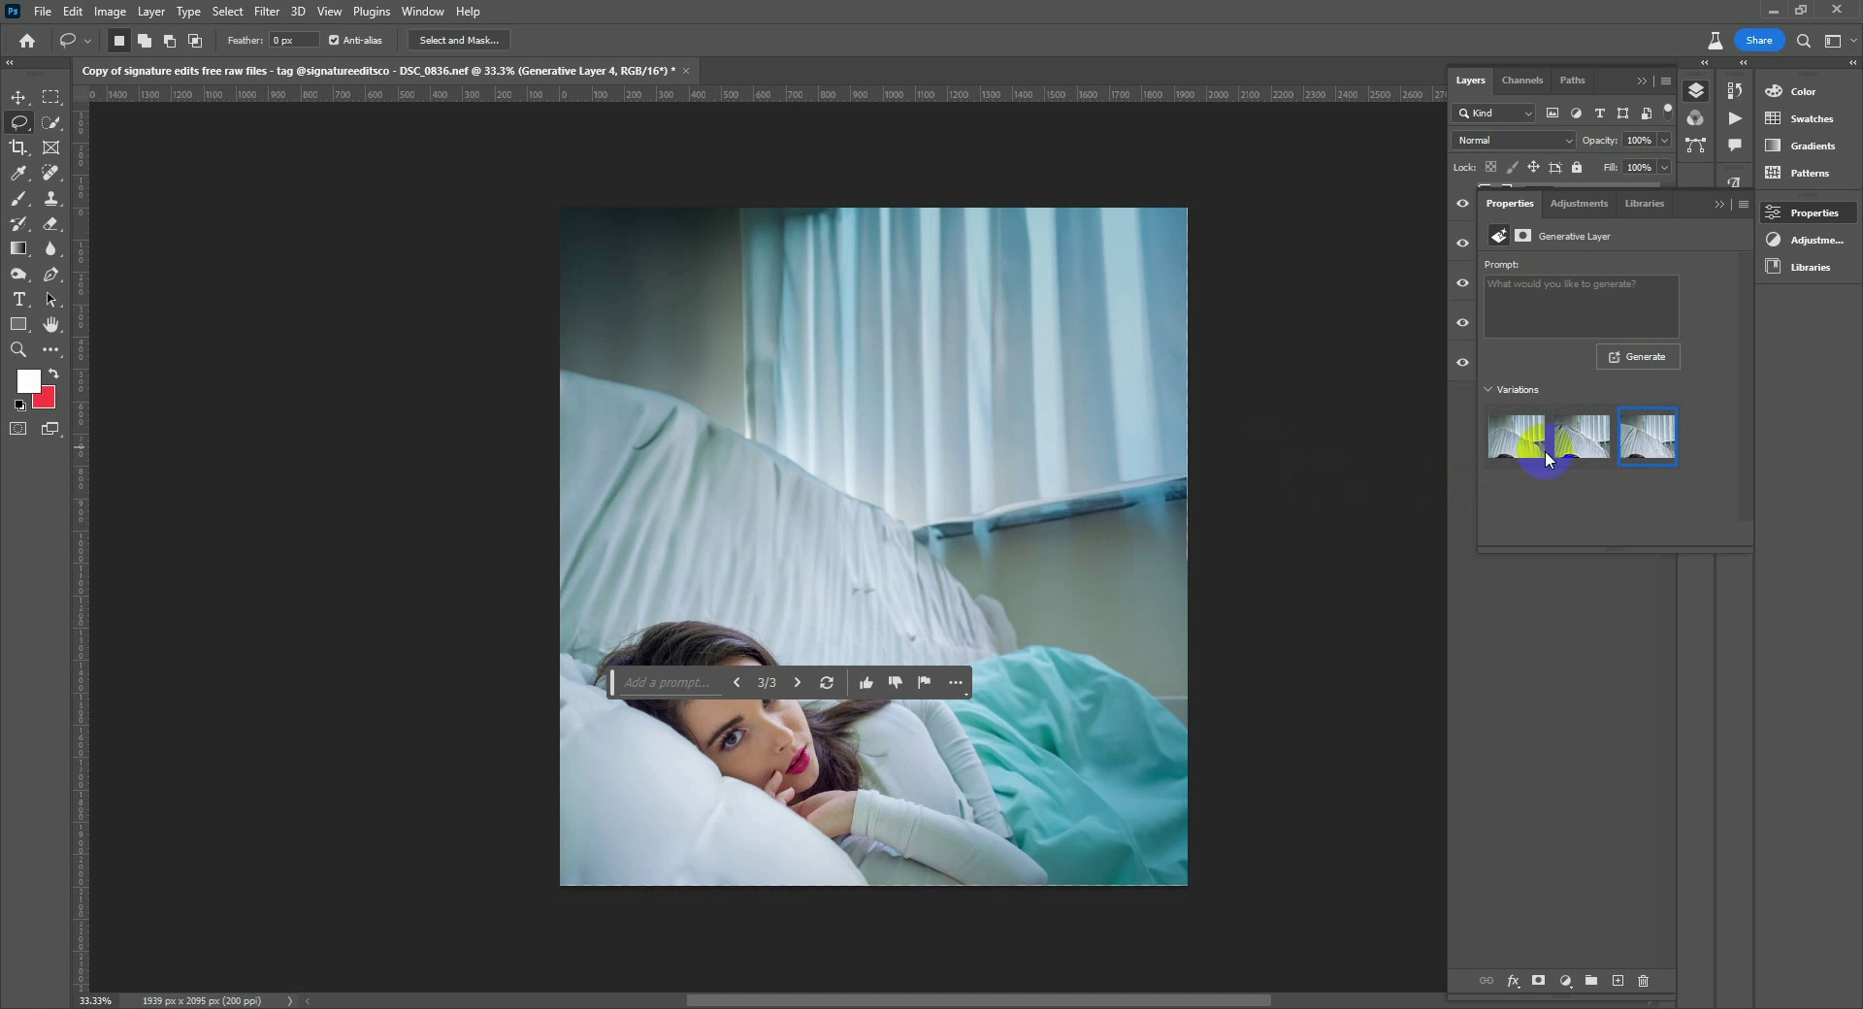
left_click(1630, 357)
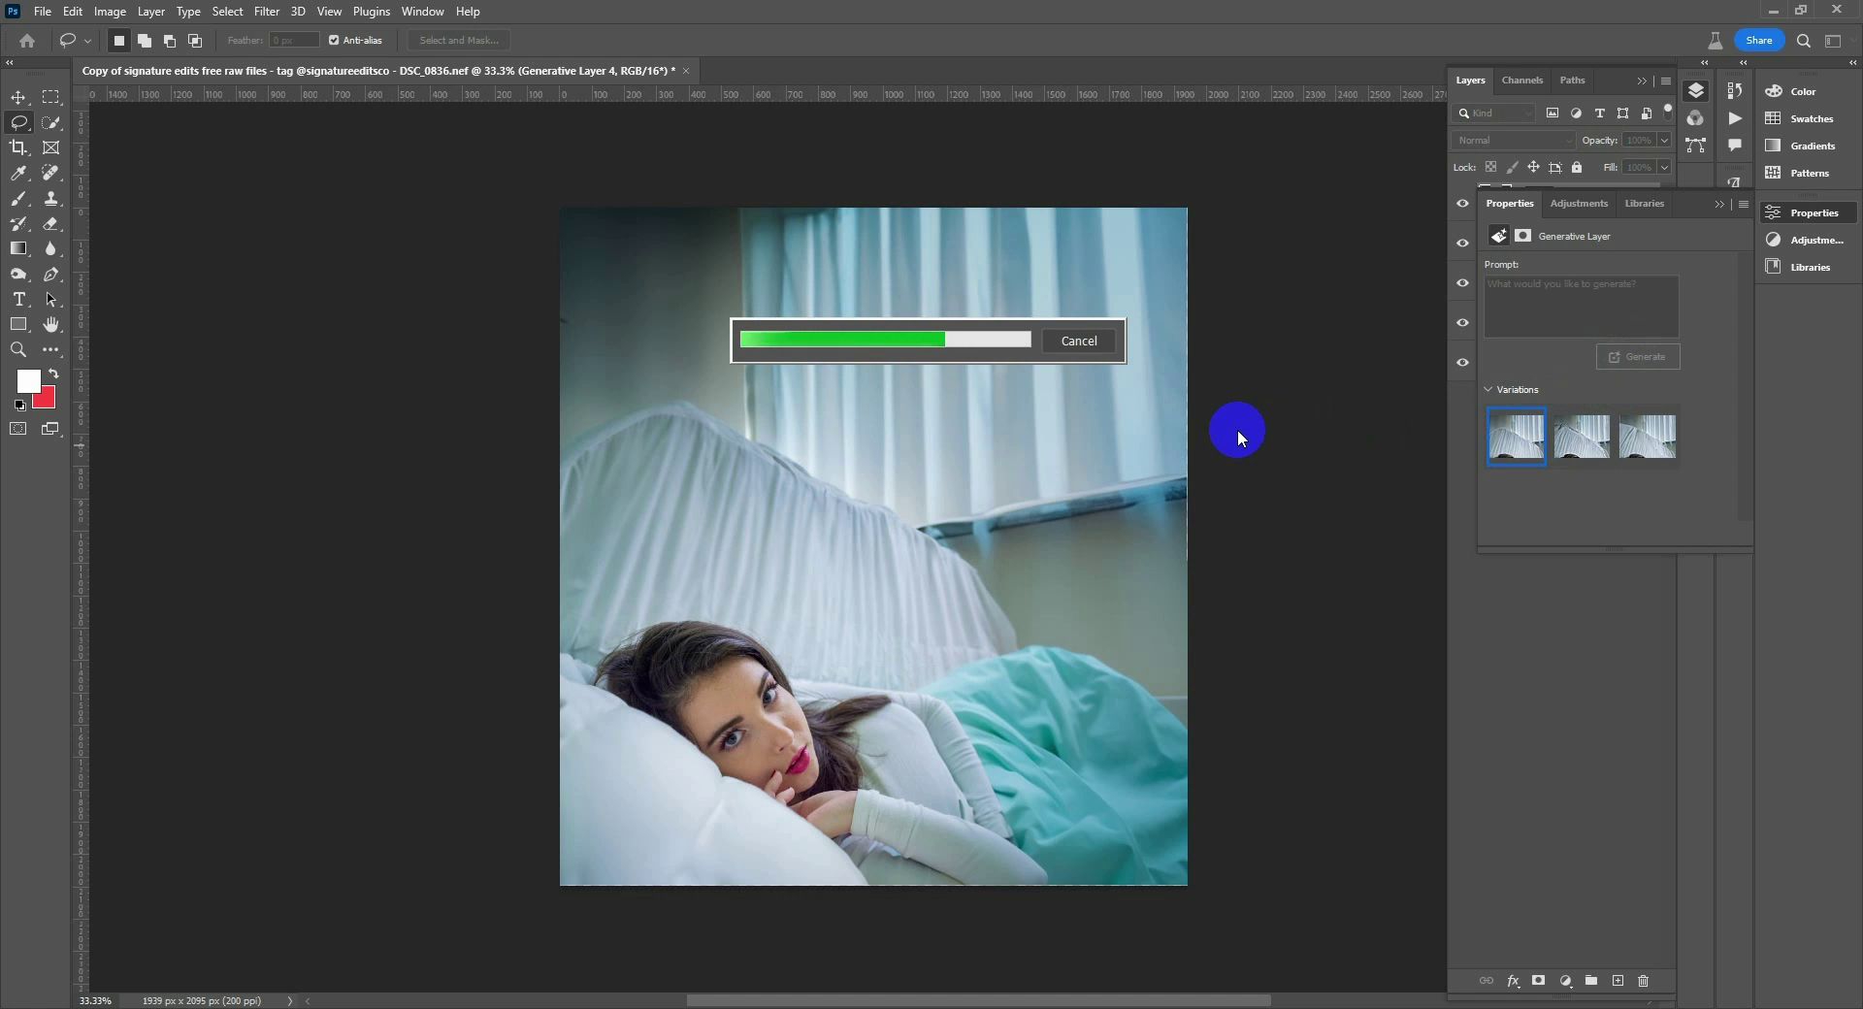
left_click(1545, 446)
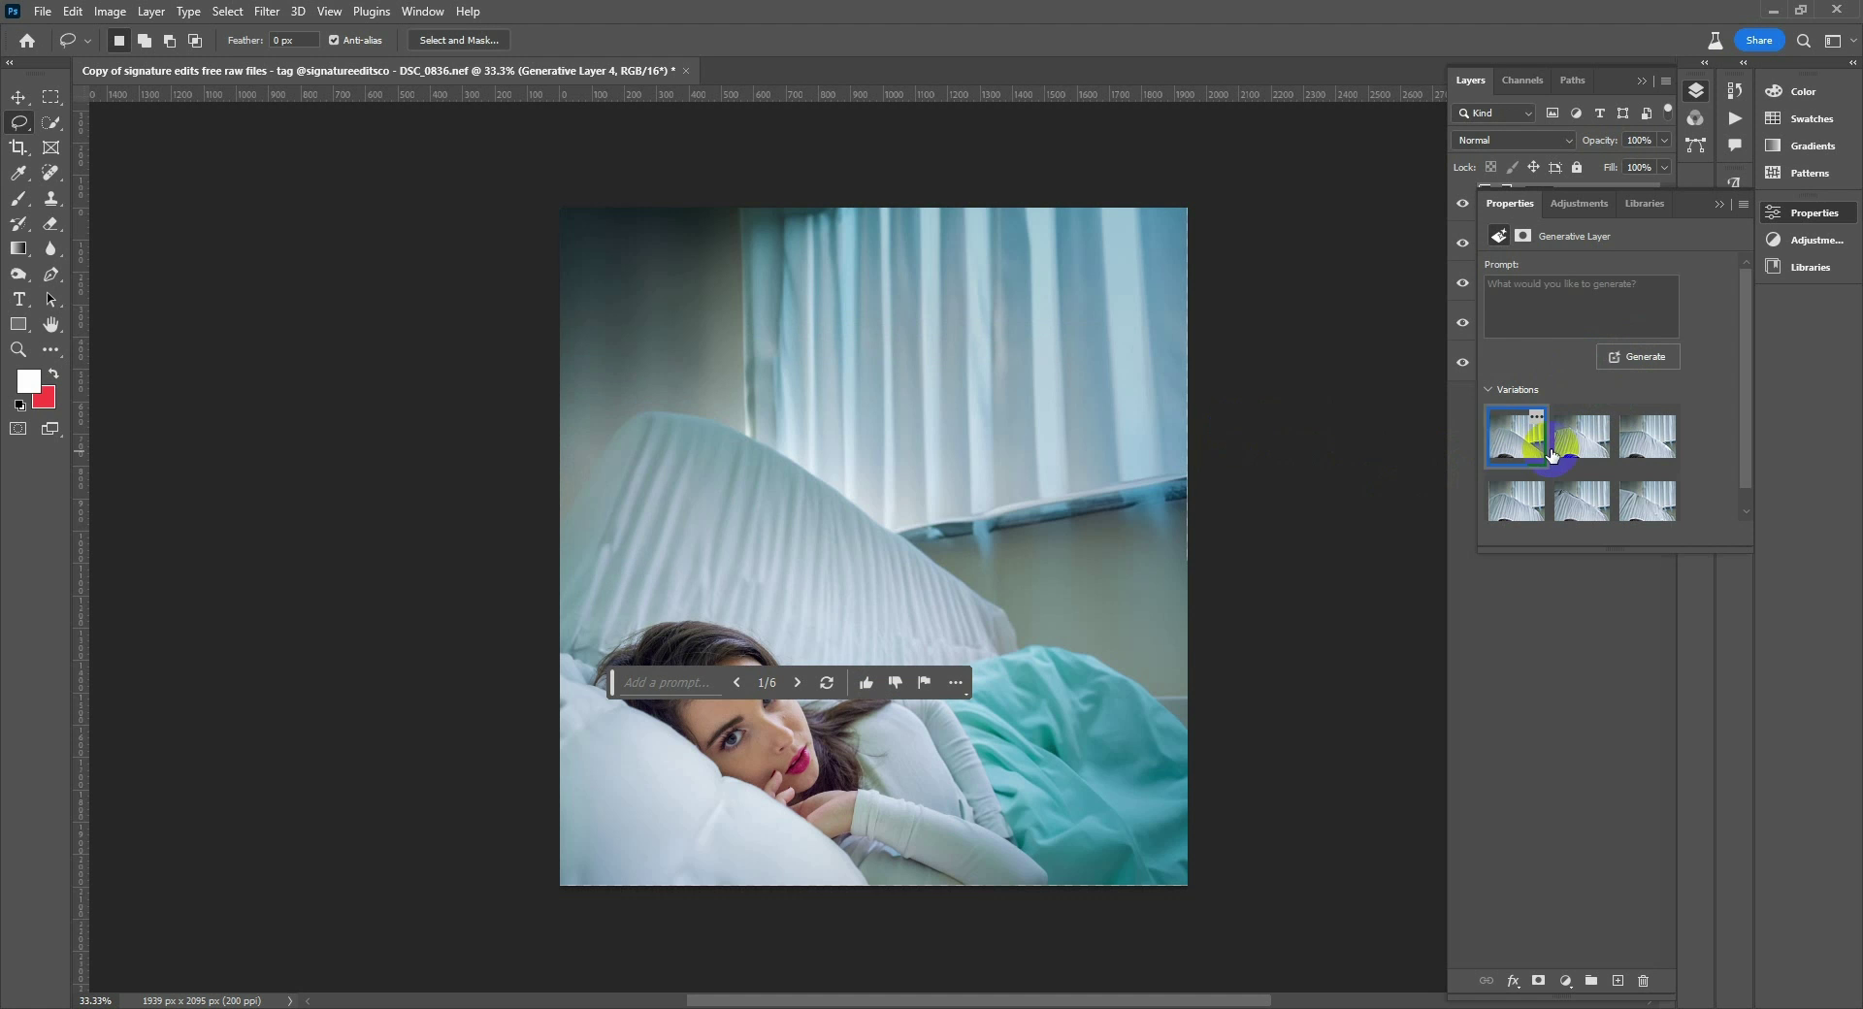
left_click(1558, 449)
left_click(1647, 437)
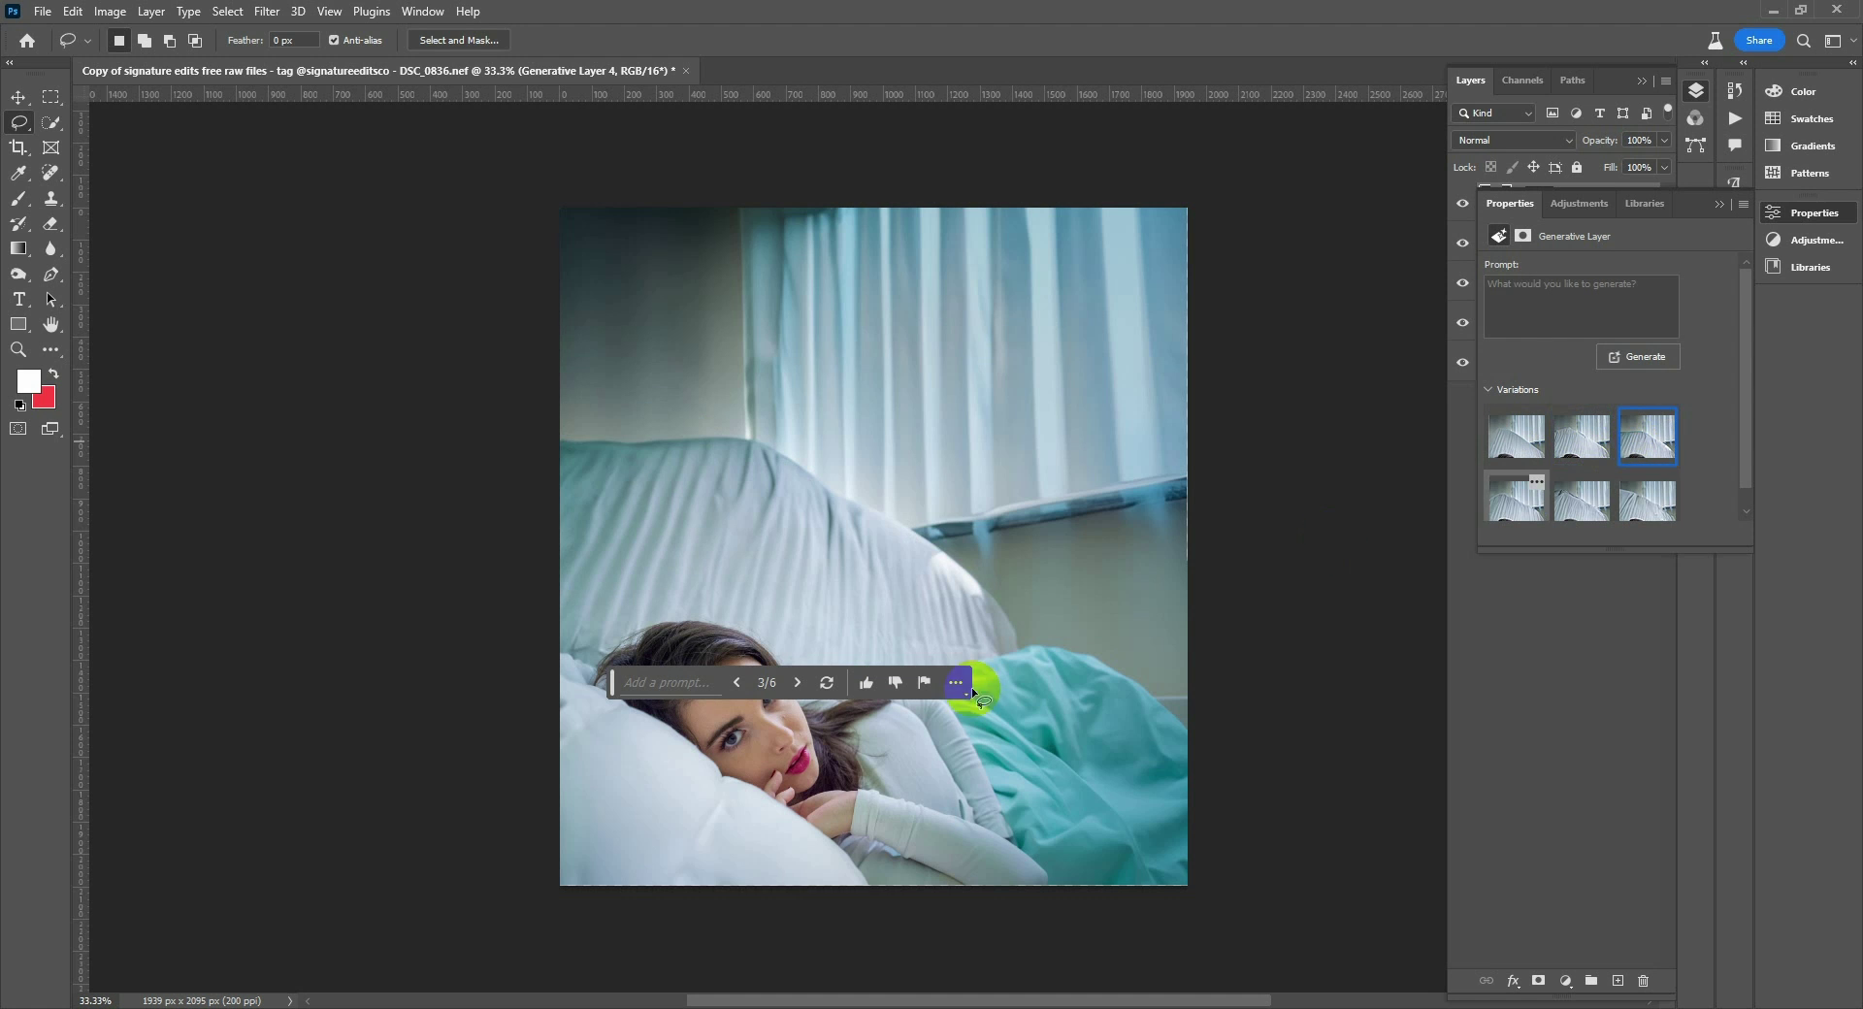
scroll(873, 738, "down", 2)
Step: Crop the canvas downward to 2533 px tall
key("c")
left_click_drag(872, 807, 873, 878)
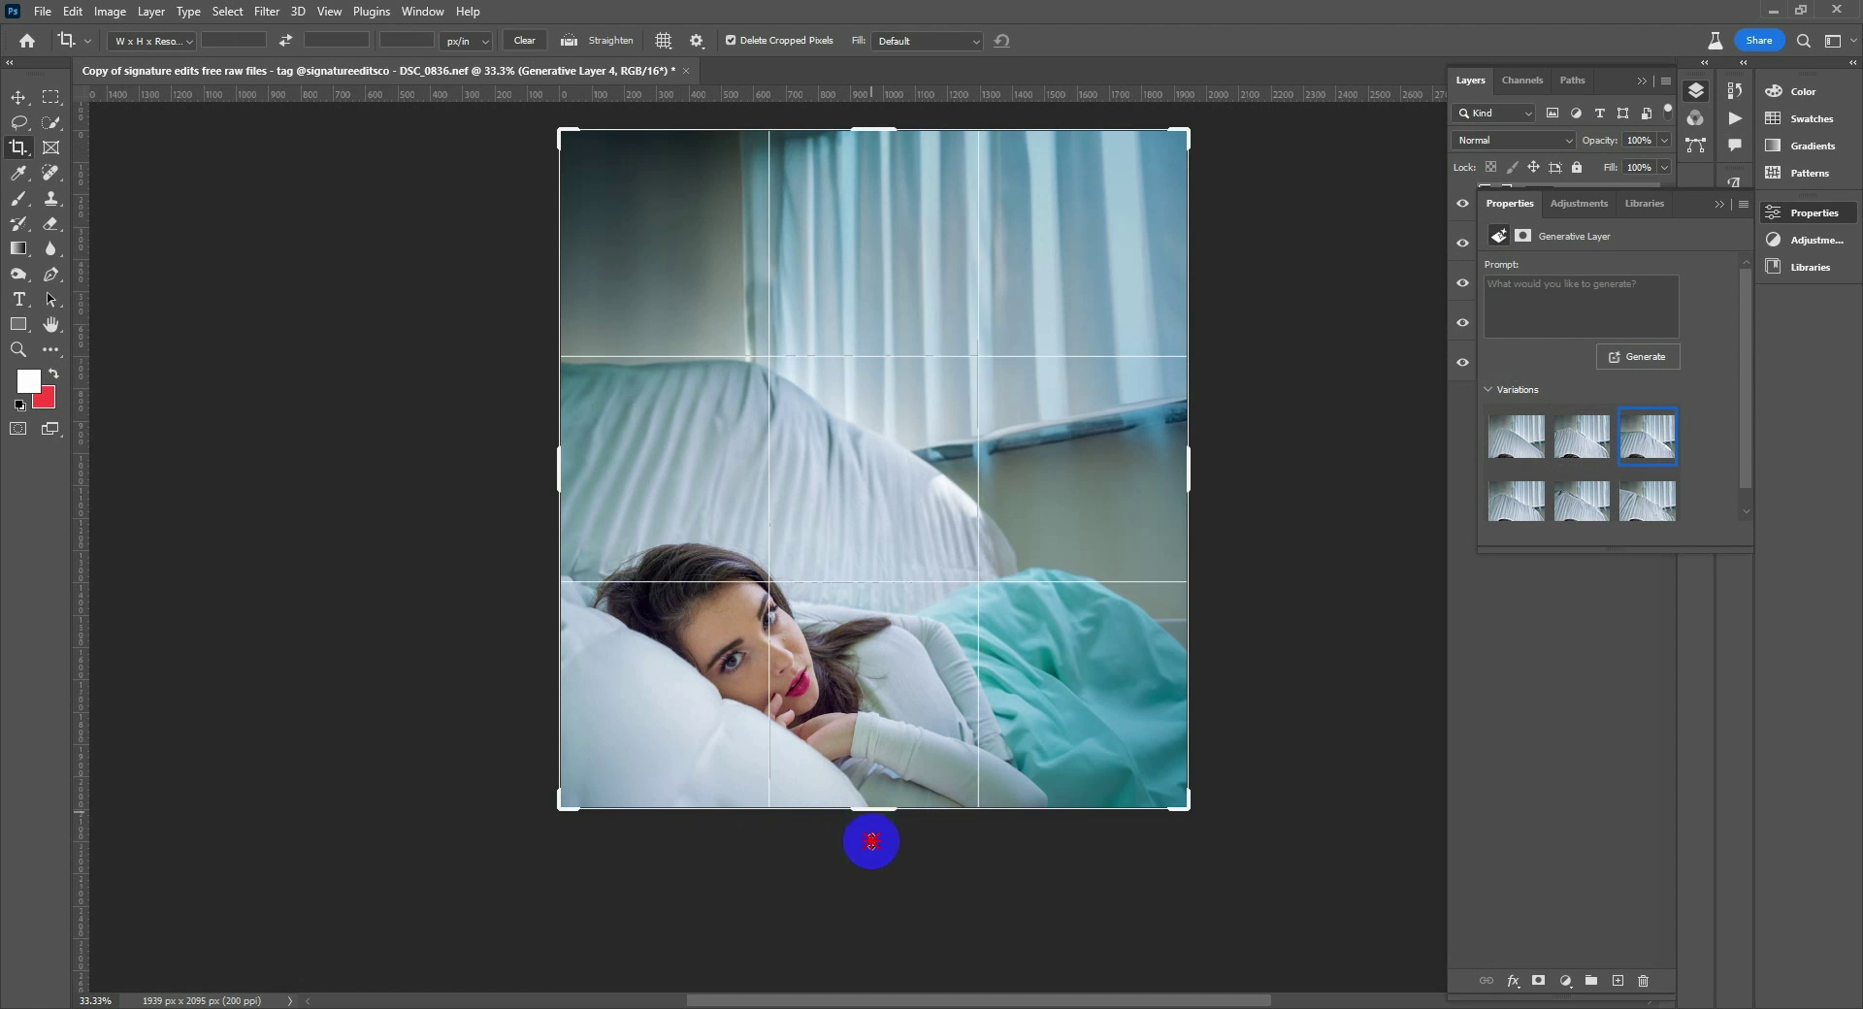
left_click(1064, 42)
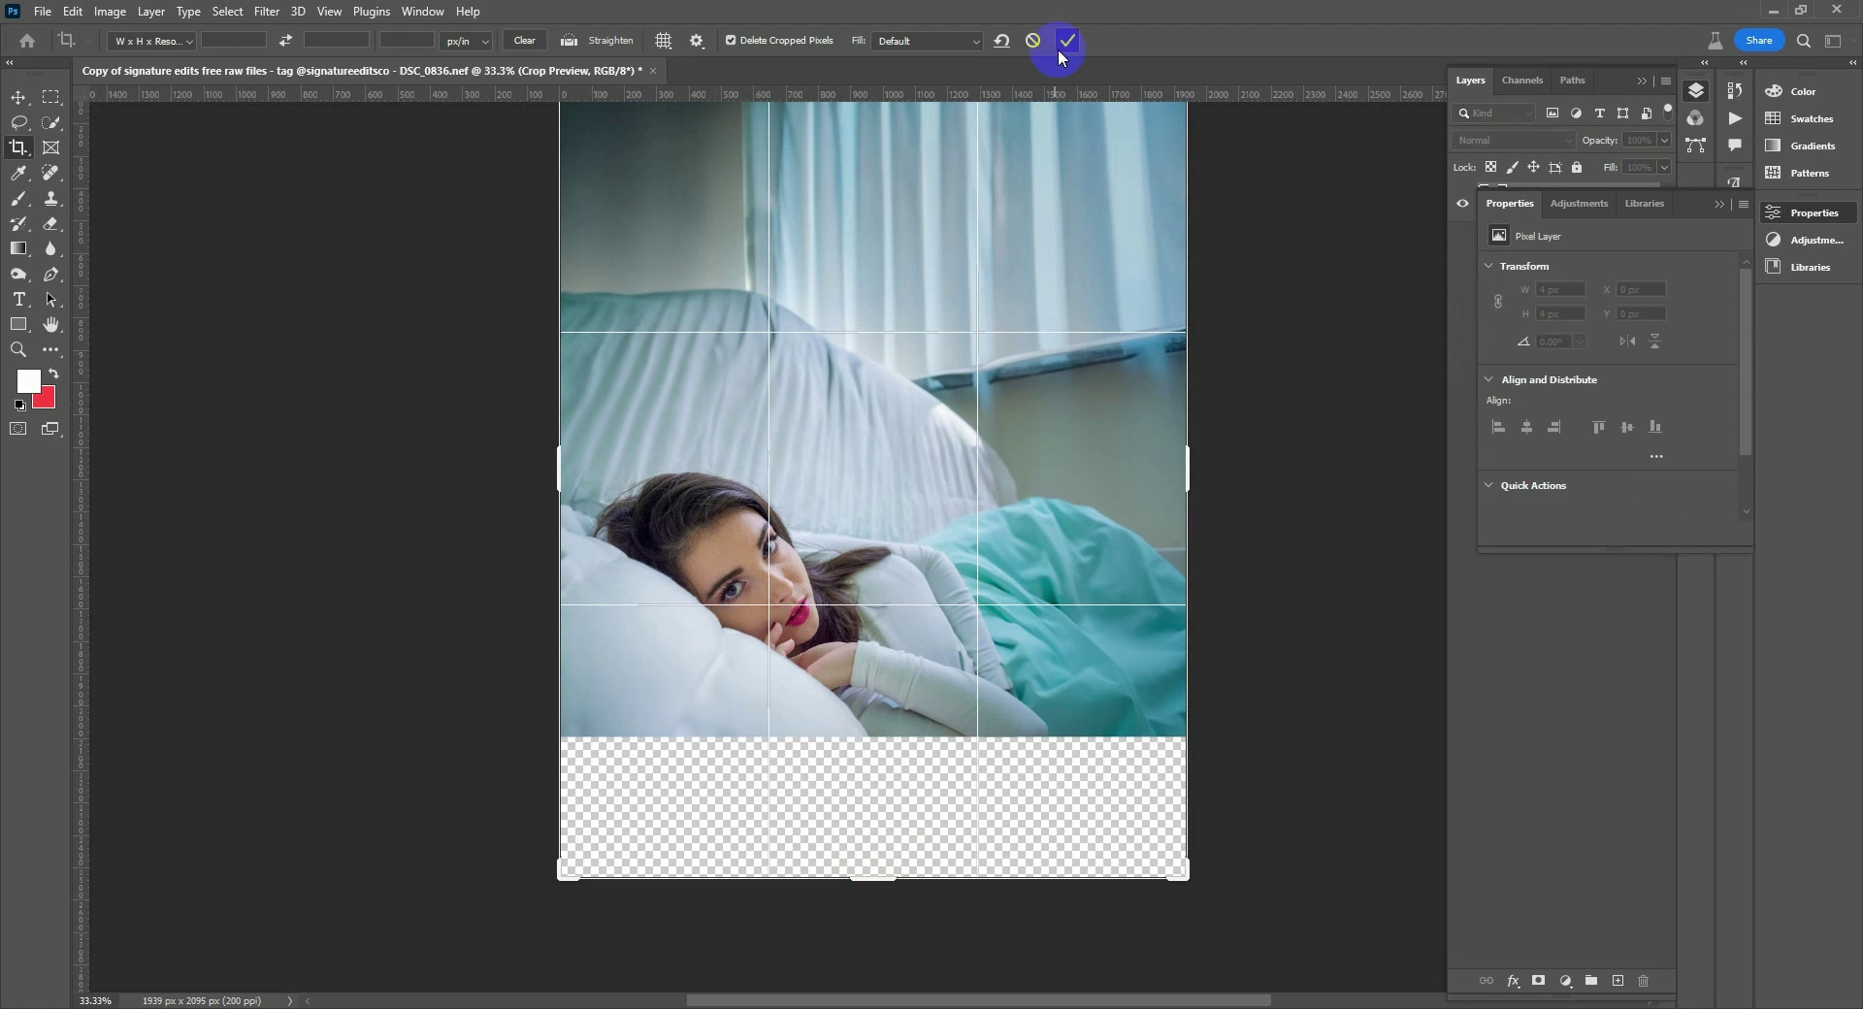
Step: Marquee-select the empty bottom strip and Generative Fill it with bedding
key("m")
mouse_move(531, 711)
left_mouse_down()
mouse_move(1196, 877)
mouse_move(1230, 906)
left_mouse_up()
left_click(719, 907)
key("Return")
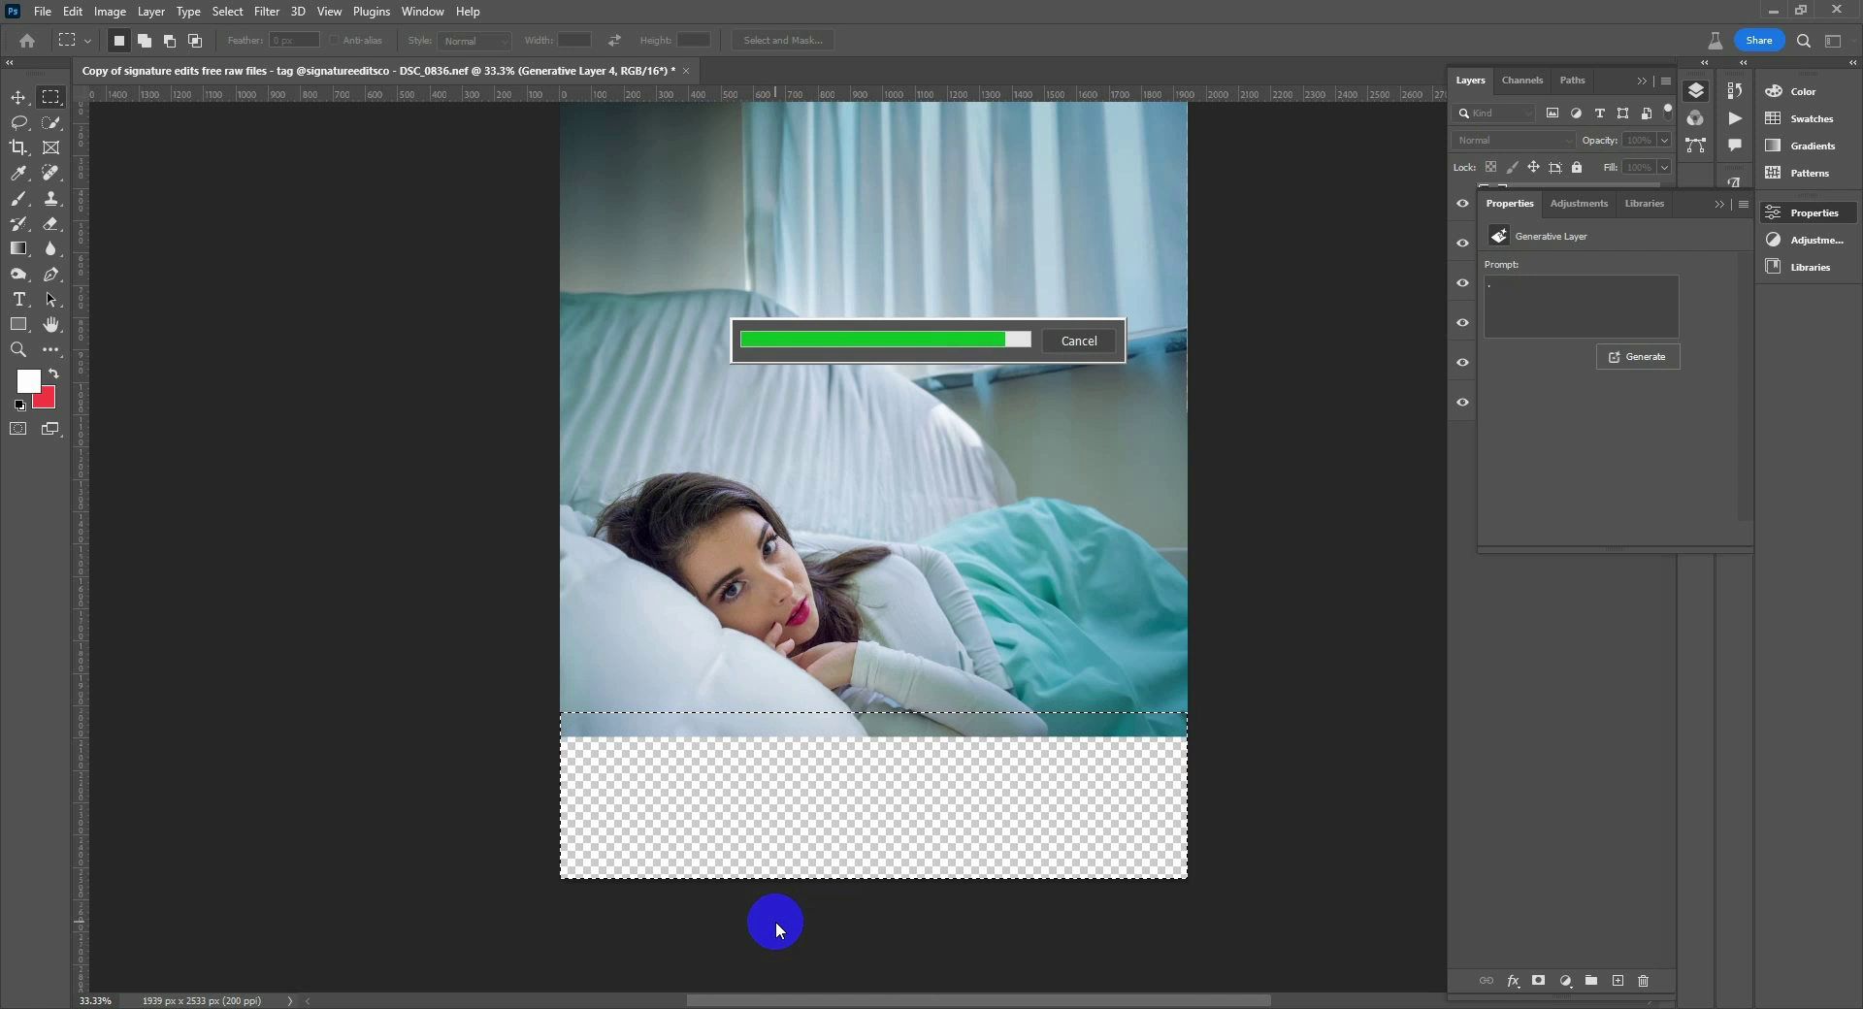
key("ctrl+minus")
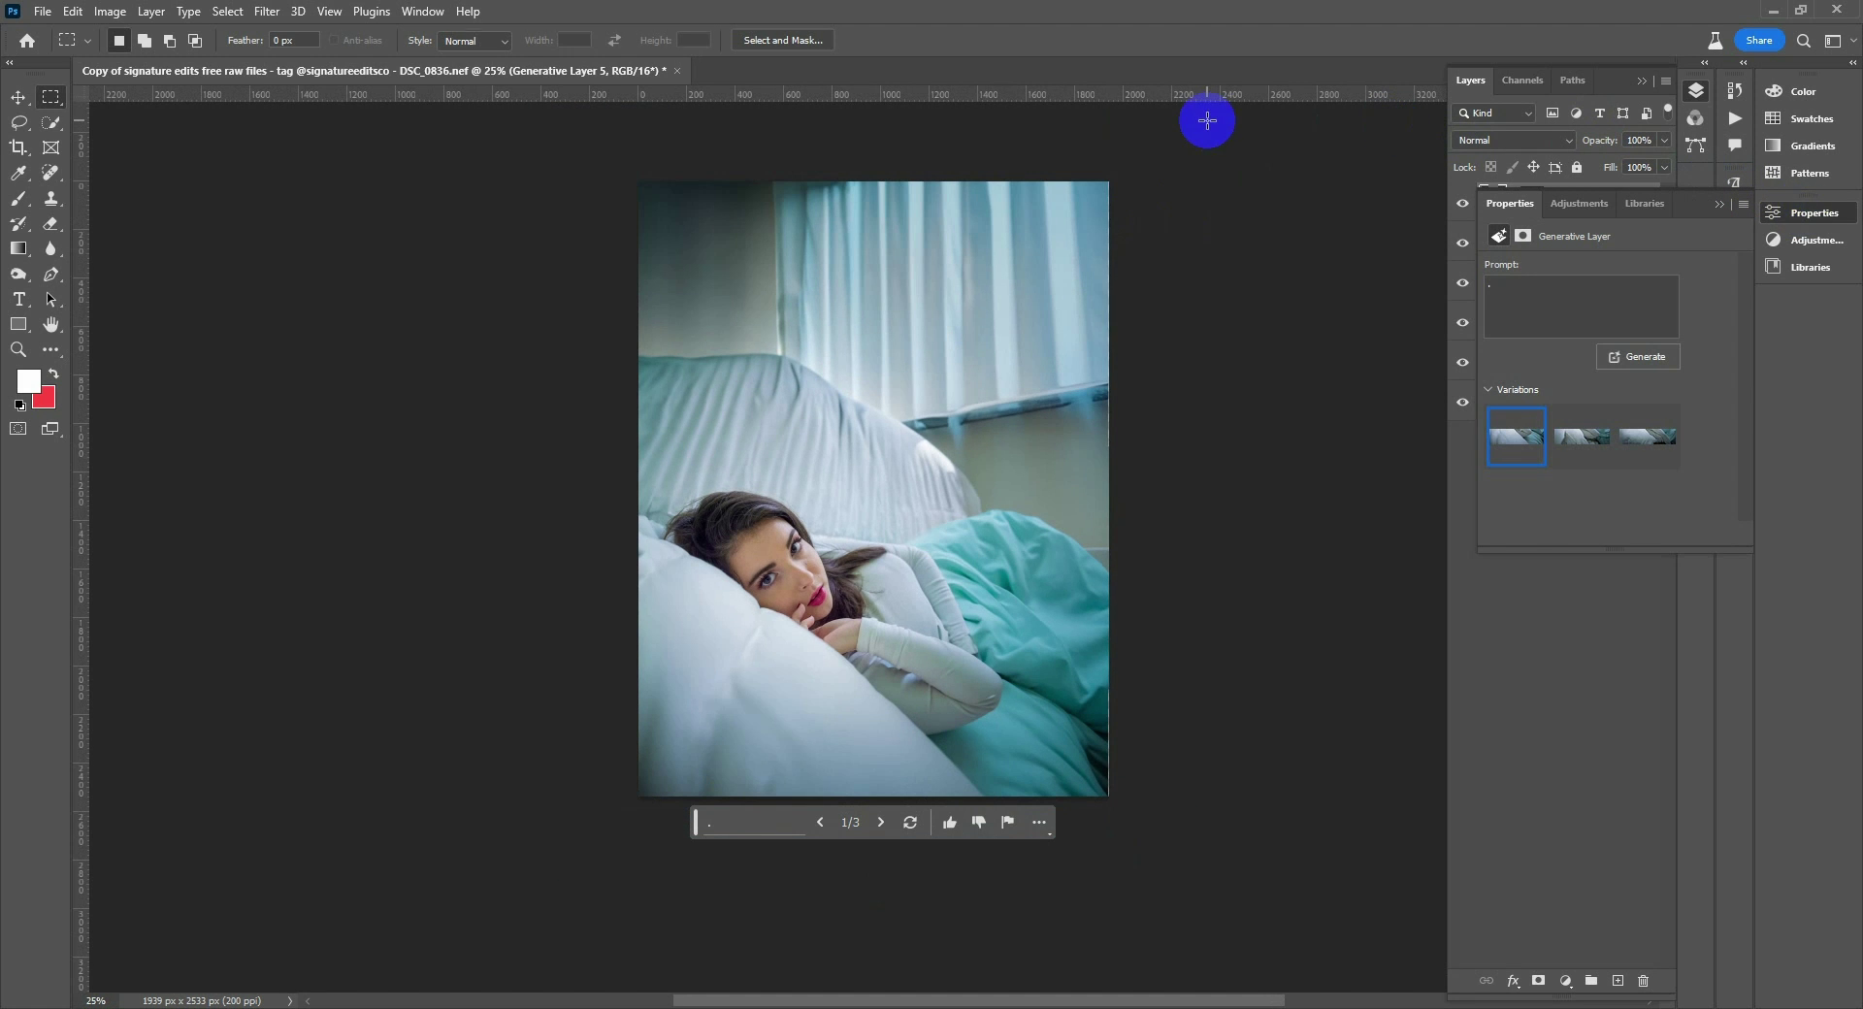
Step: Lasso the upper-right curtains and try a first prompt, dismissing the unsupported-language warning
key("l")
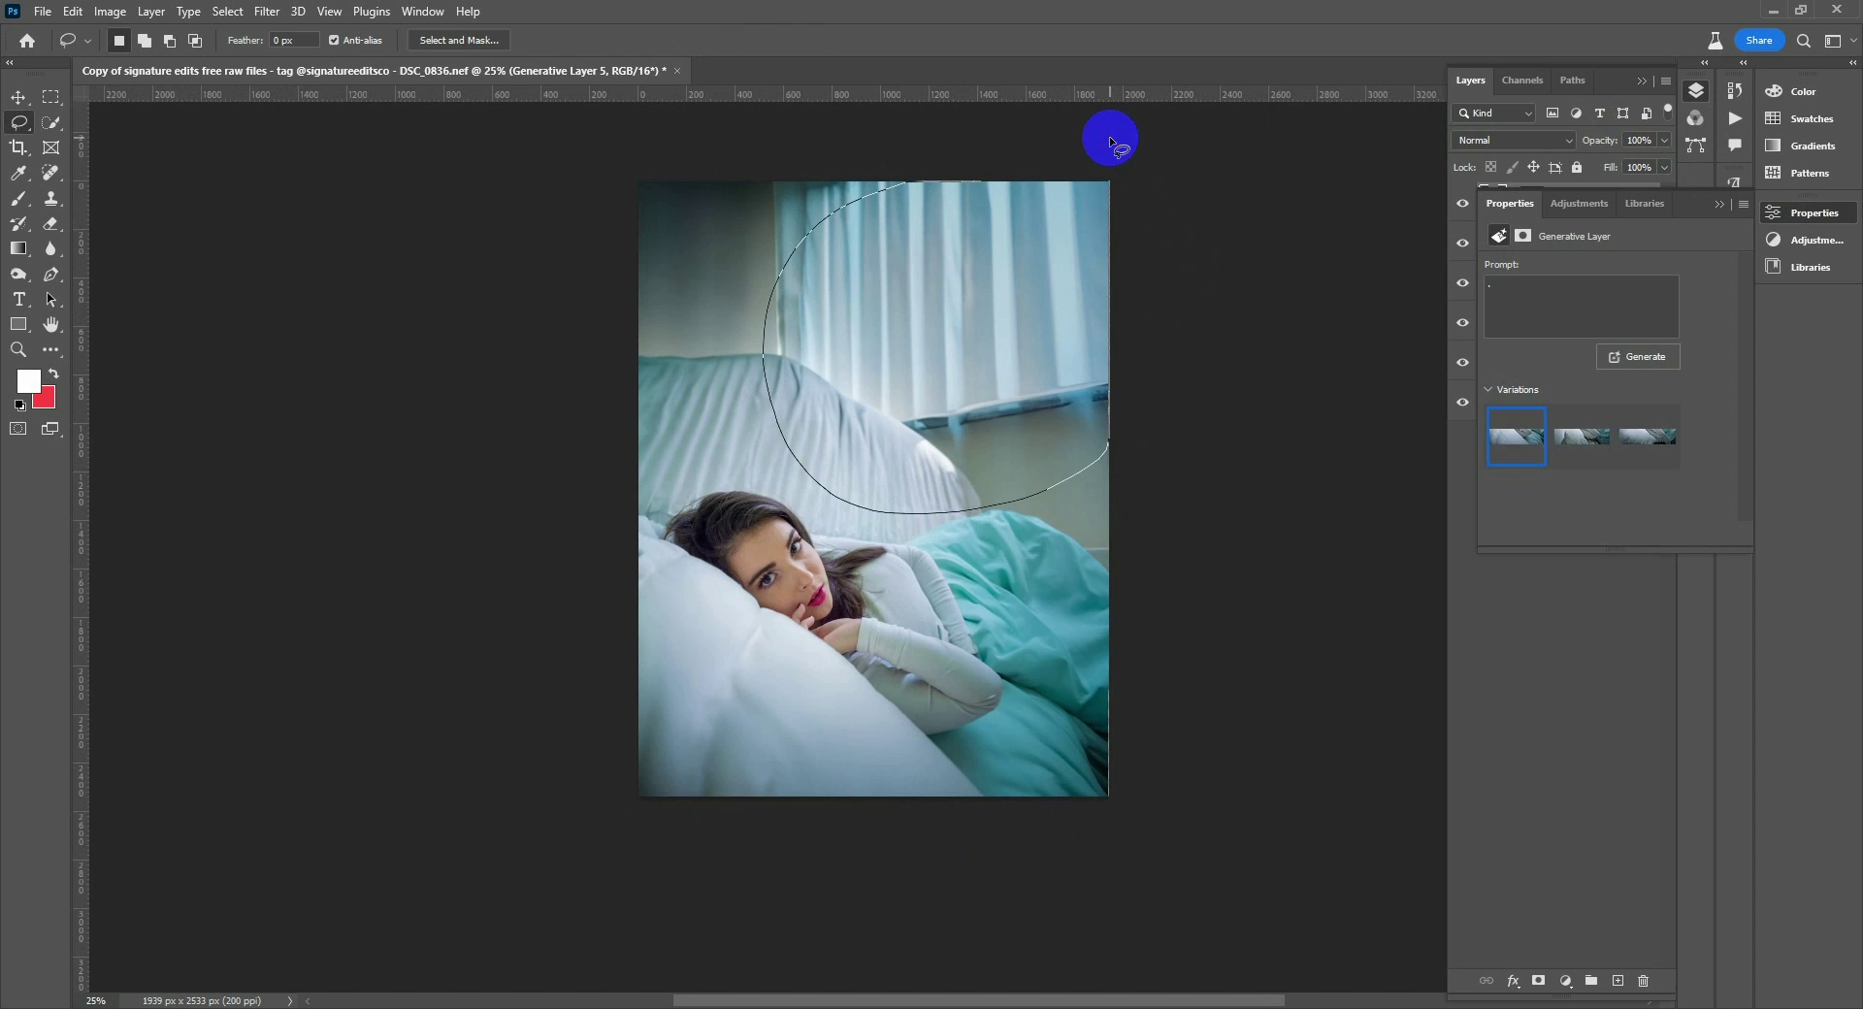
left_click_drag(982, 181, 1111, 136)
left_click(852, 555)
type("sun fla")
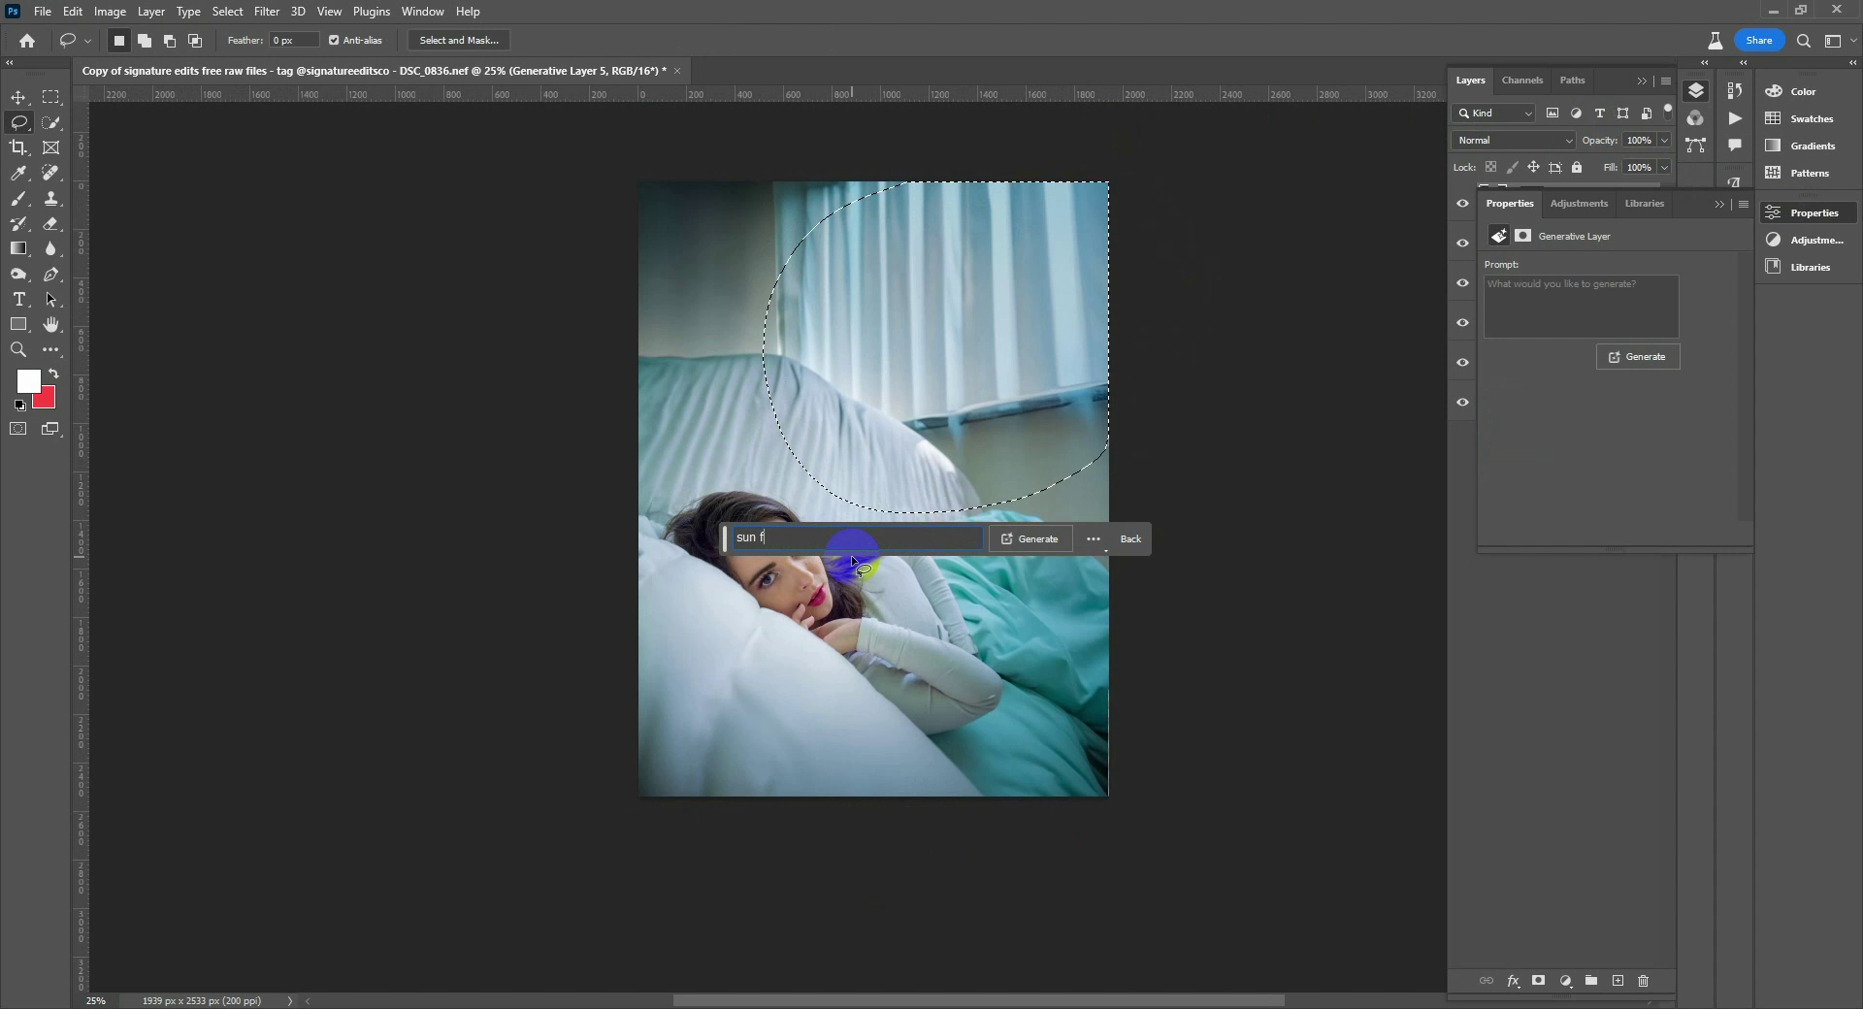
type("ire")
key("Return")
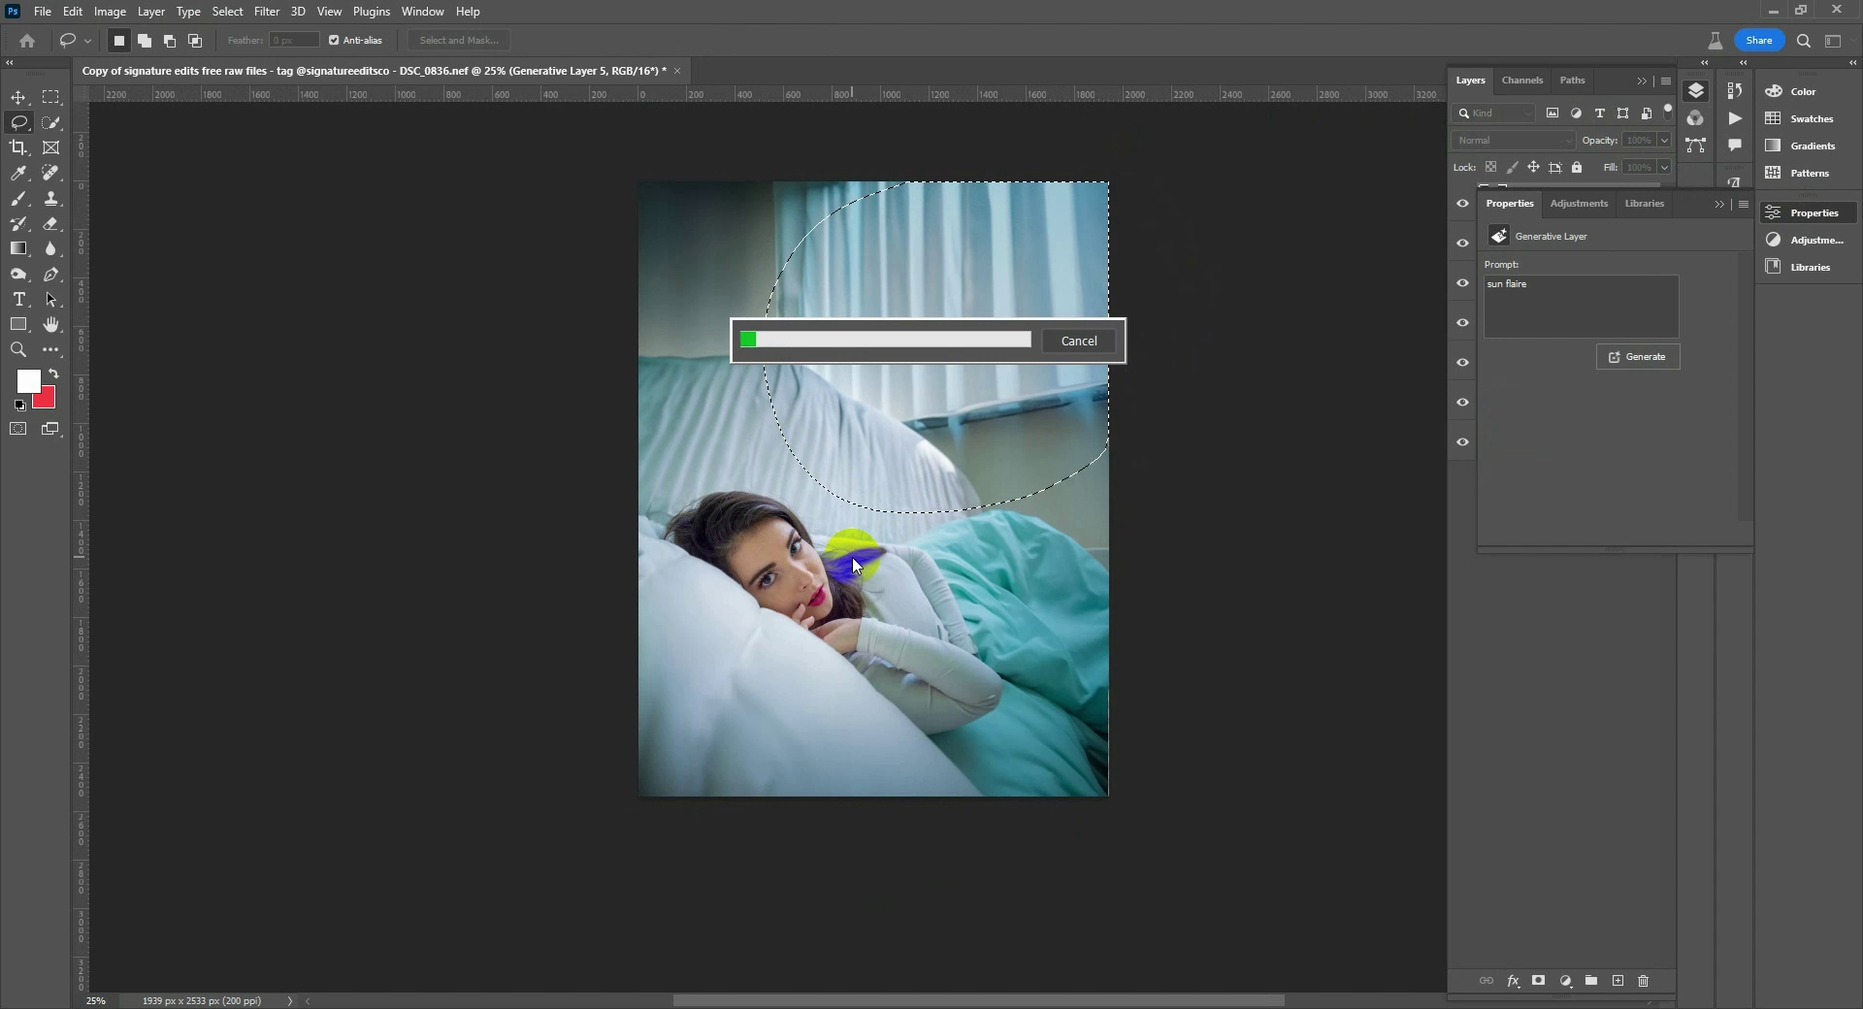
left_click(1082, 145)
Step: Generate 'sun lights soft' in the selection and keep the first of three variations
left_click(827, 540)
type("sun lights soft")
key("Return")
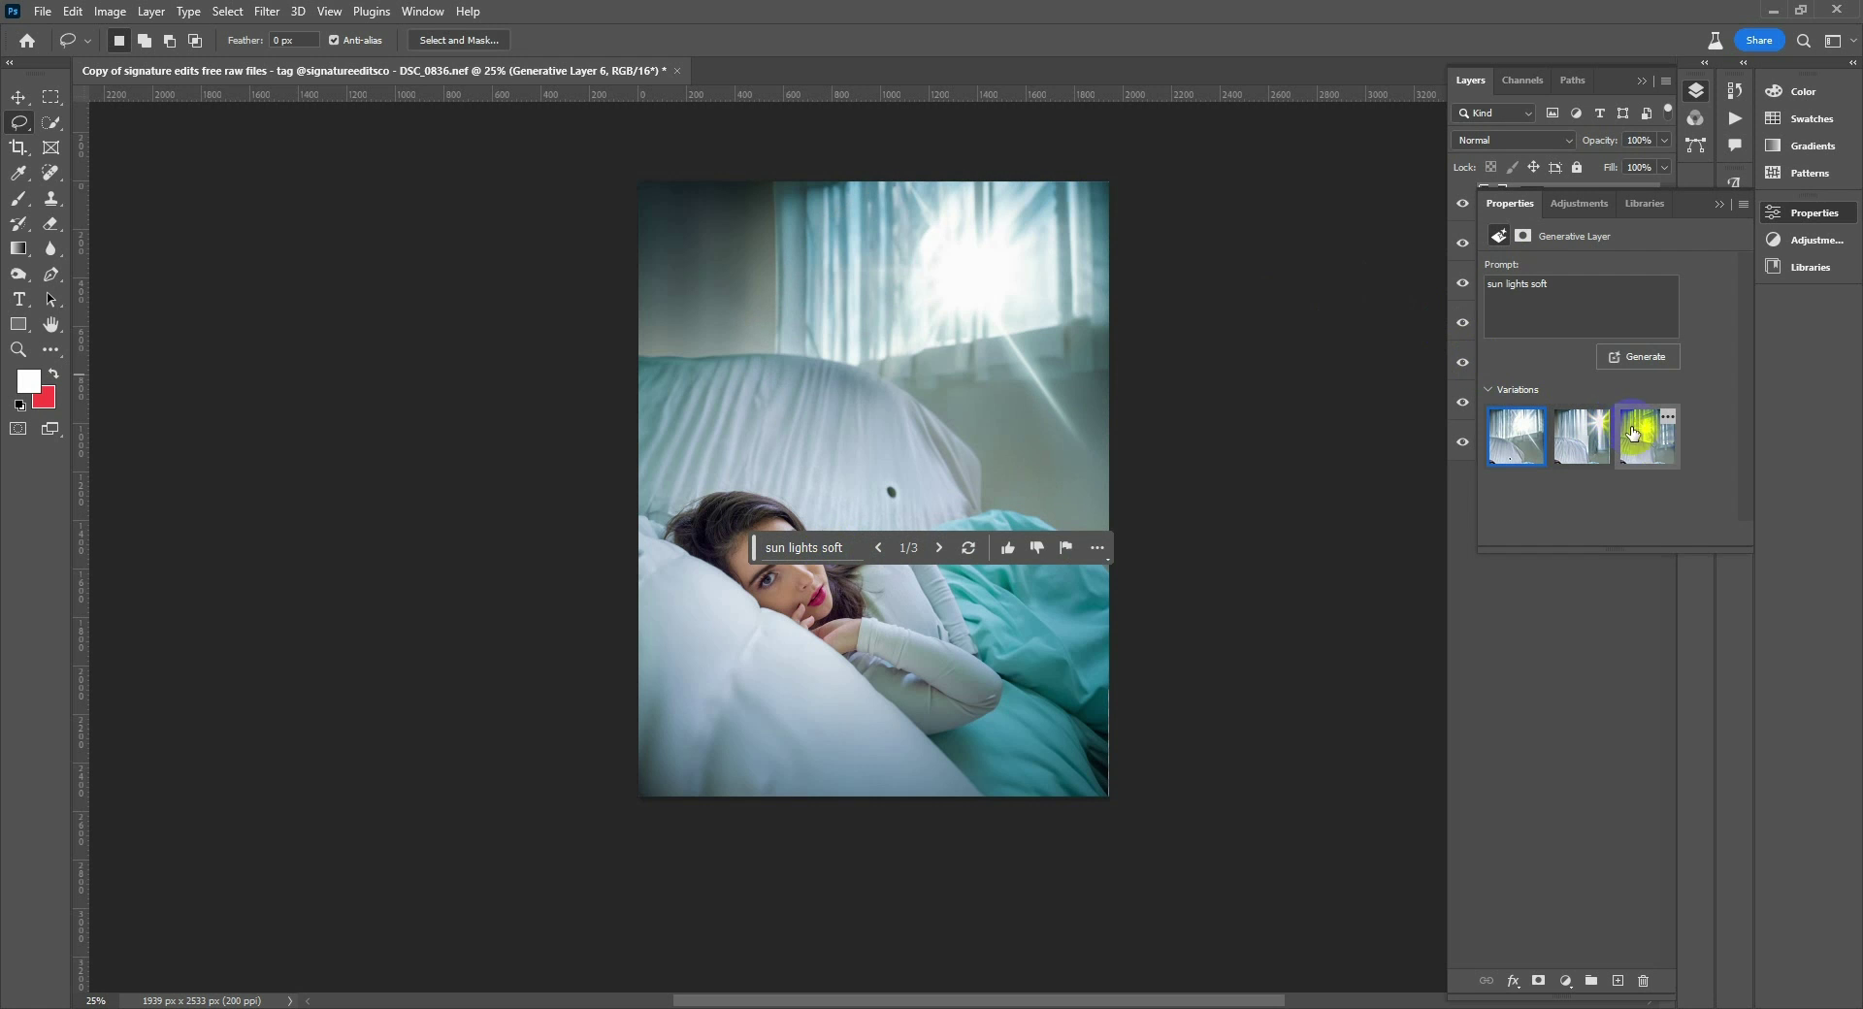
left_click(1633, 434)
left_click(1637, 456)
left_click(1524, 458)
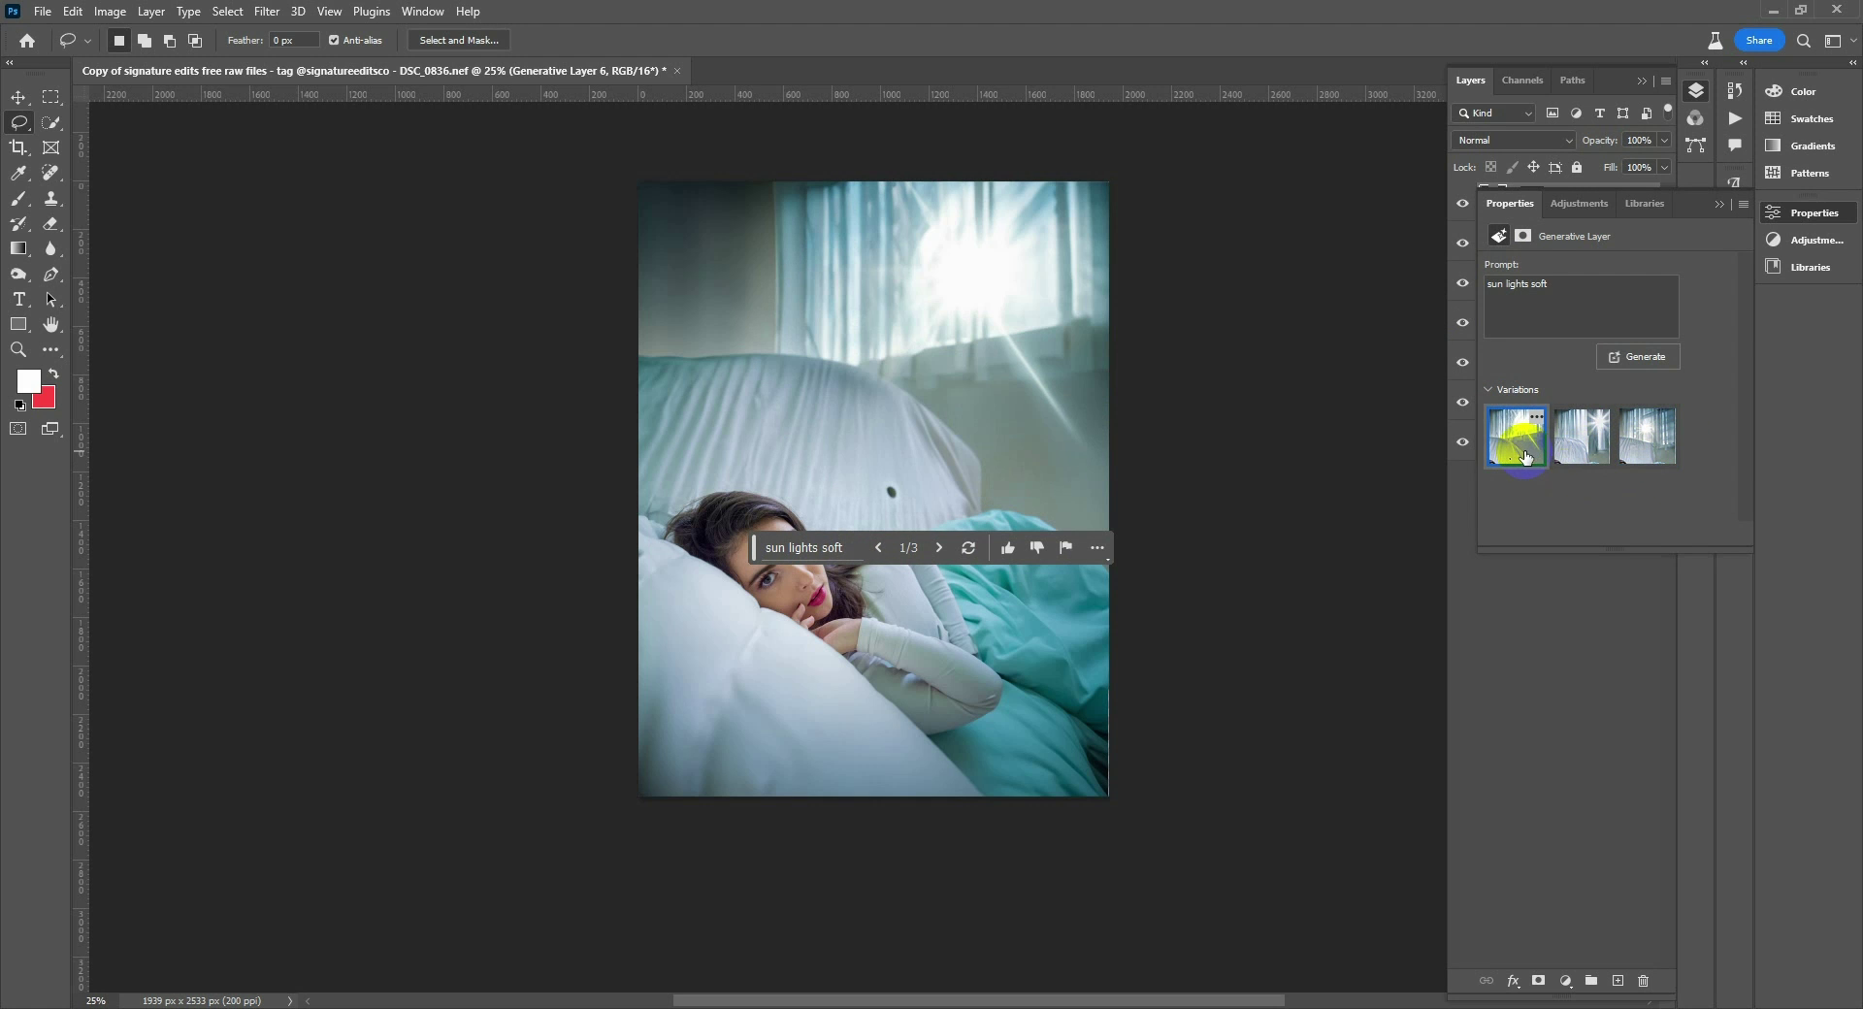
left_click(17, 97)
Step: Compare the image with and without the sunlight layer
key("Tab")
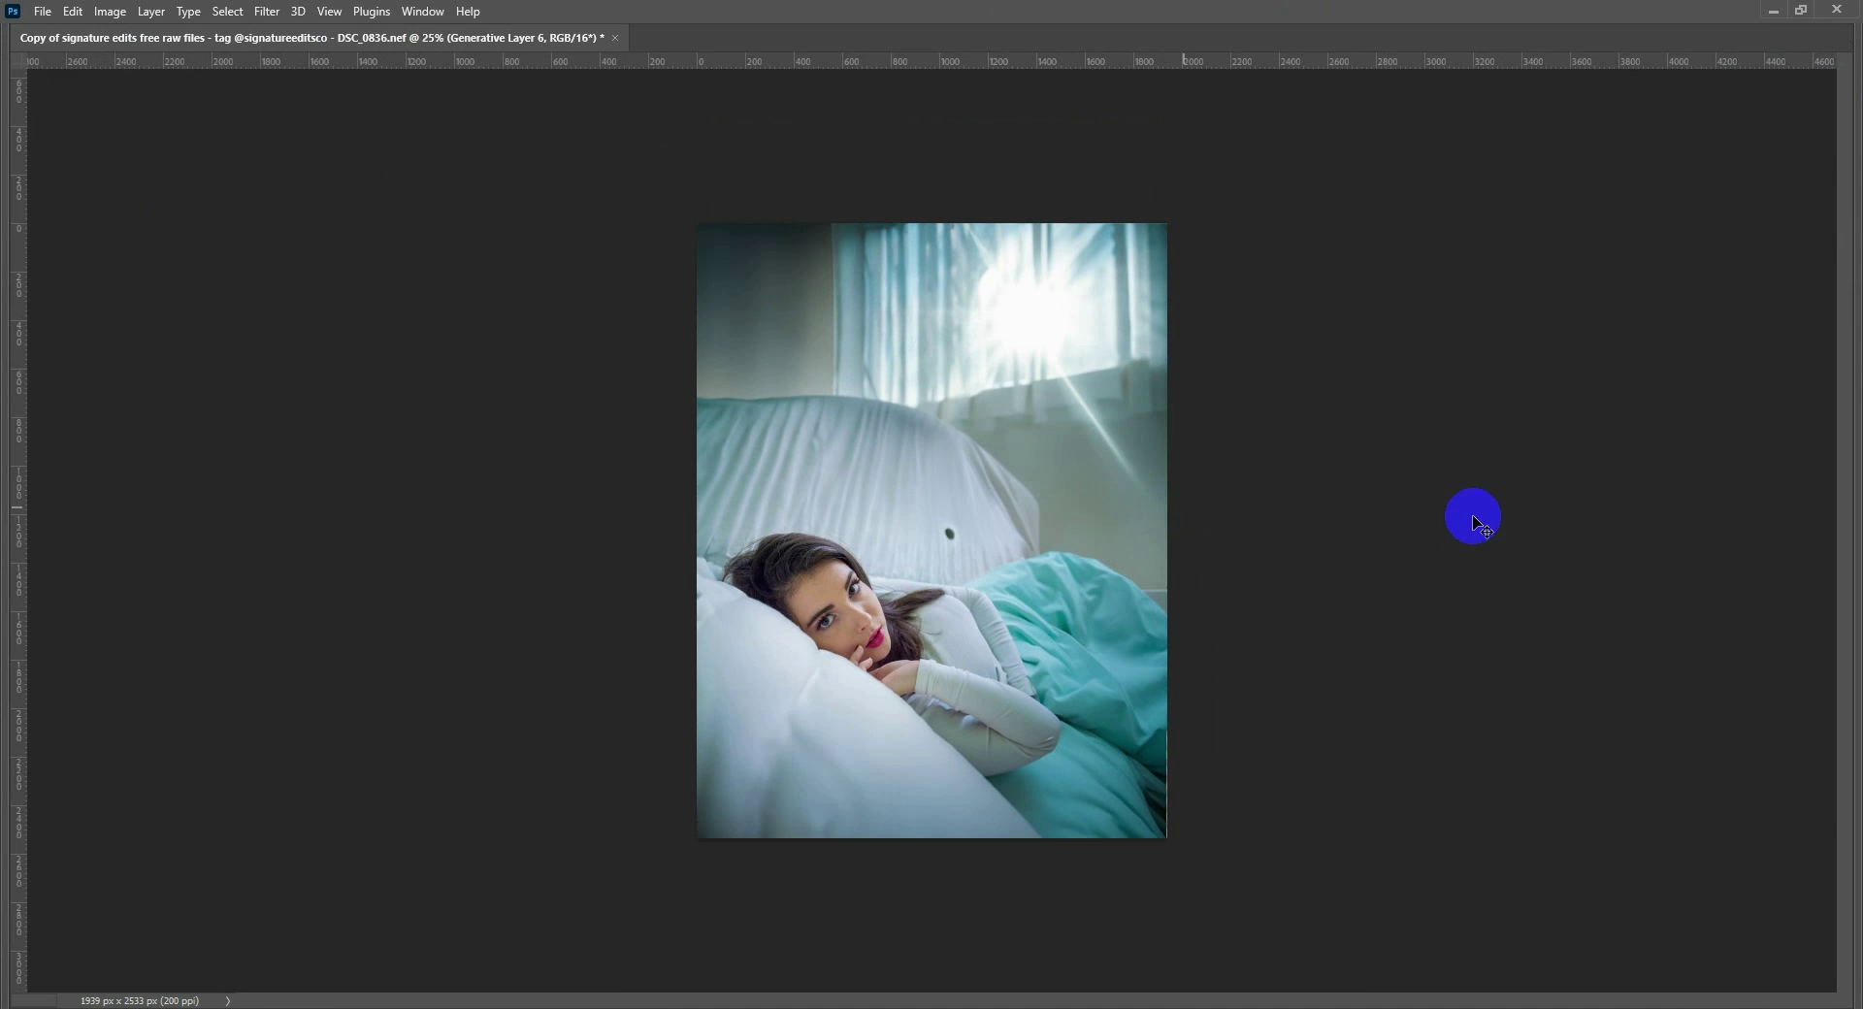
key("Tab")
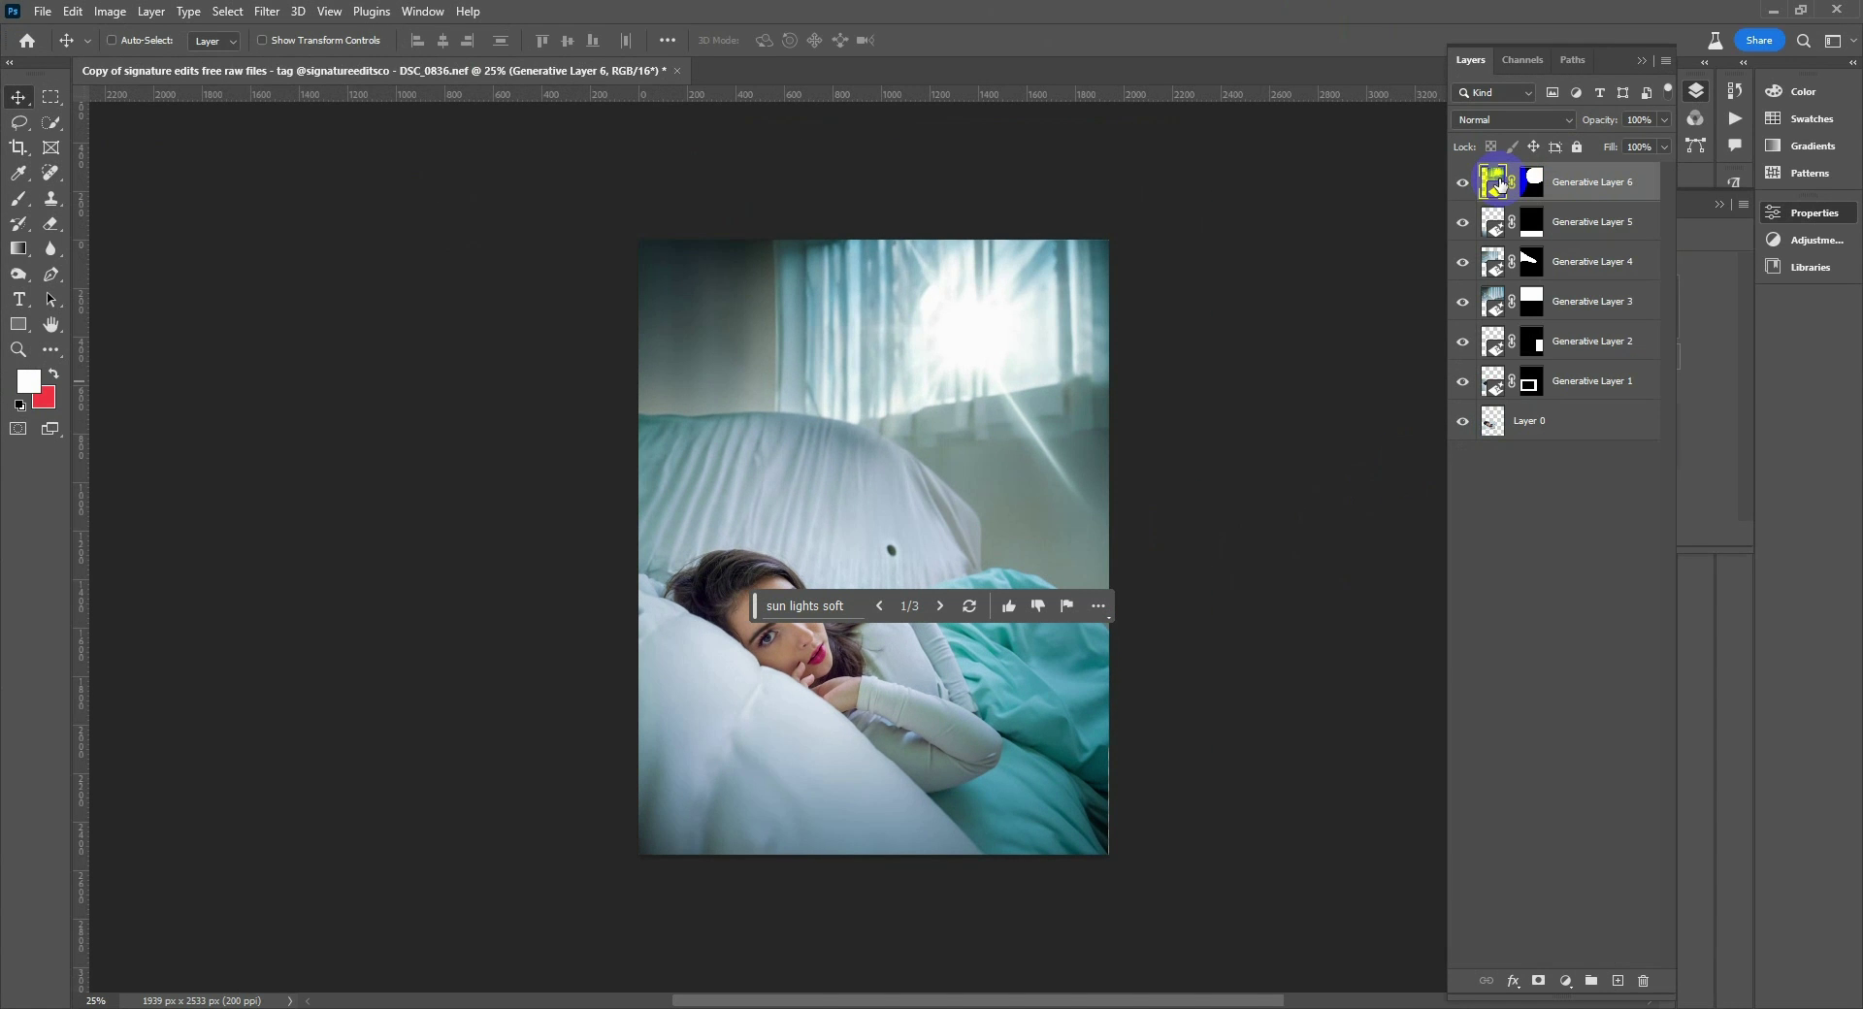
left_click(1462, 182)
left_click(1463, 183)
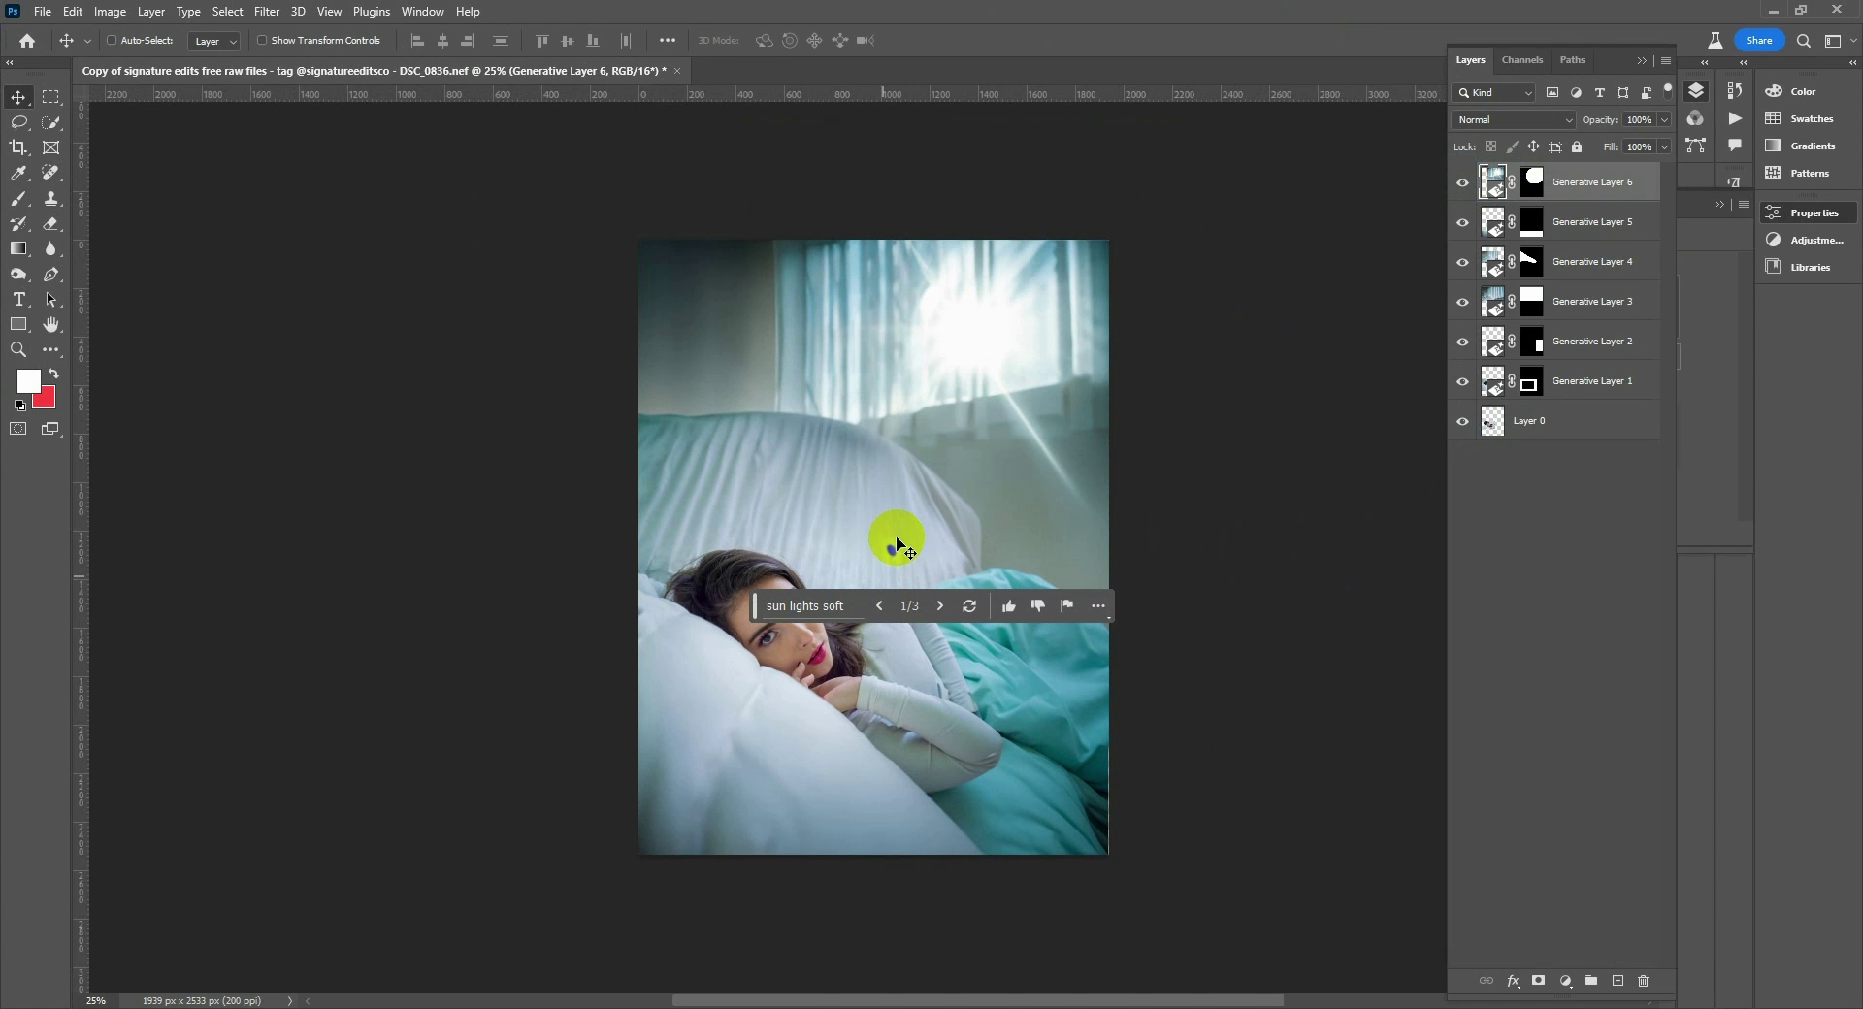
Step: Heal the dark spot on the pillow with the Spot Healing Brush, rasterizing the sunlight layer
key("j")
left_click(896, 546)
left_click(1023, 377)
right_click(56, 173)
left_click(888, 548)
left_click(859, 383)
left_click(893, 556)
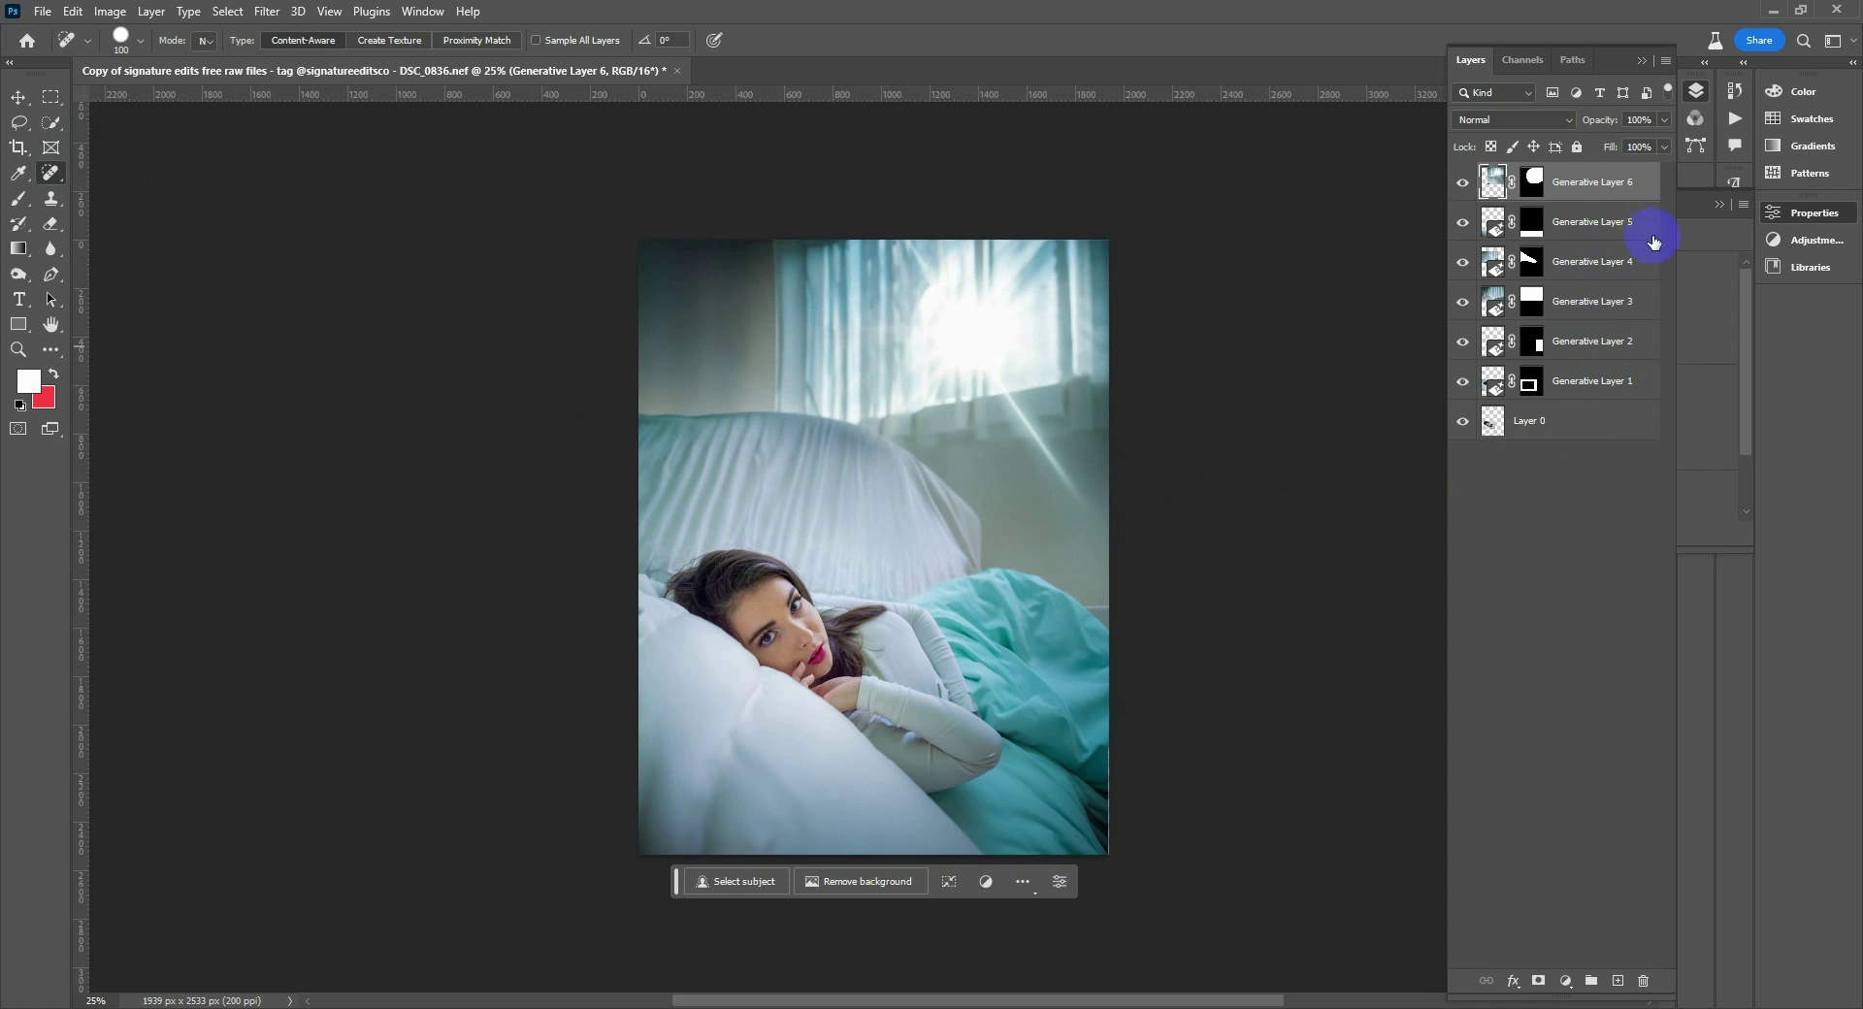
Step: Add a Curves adjustment layer and raise the curve to brighten the photo
left_click(1566, 984)
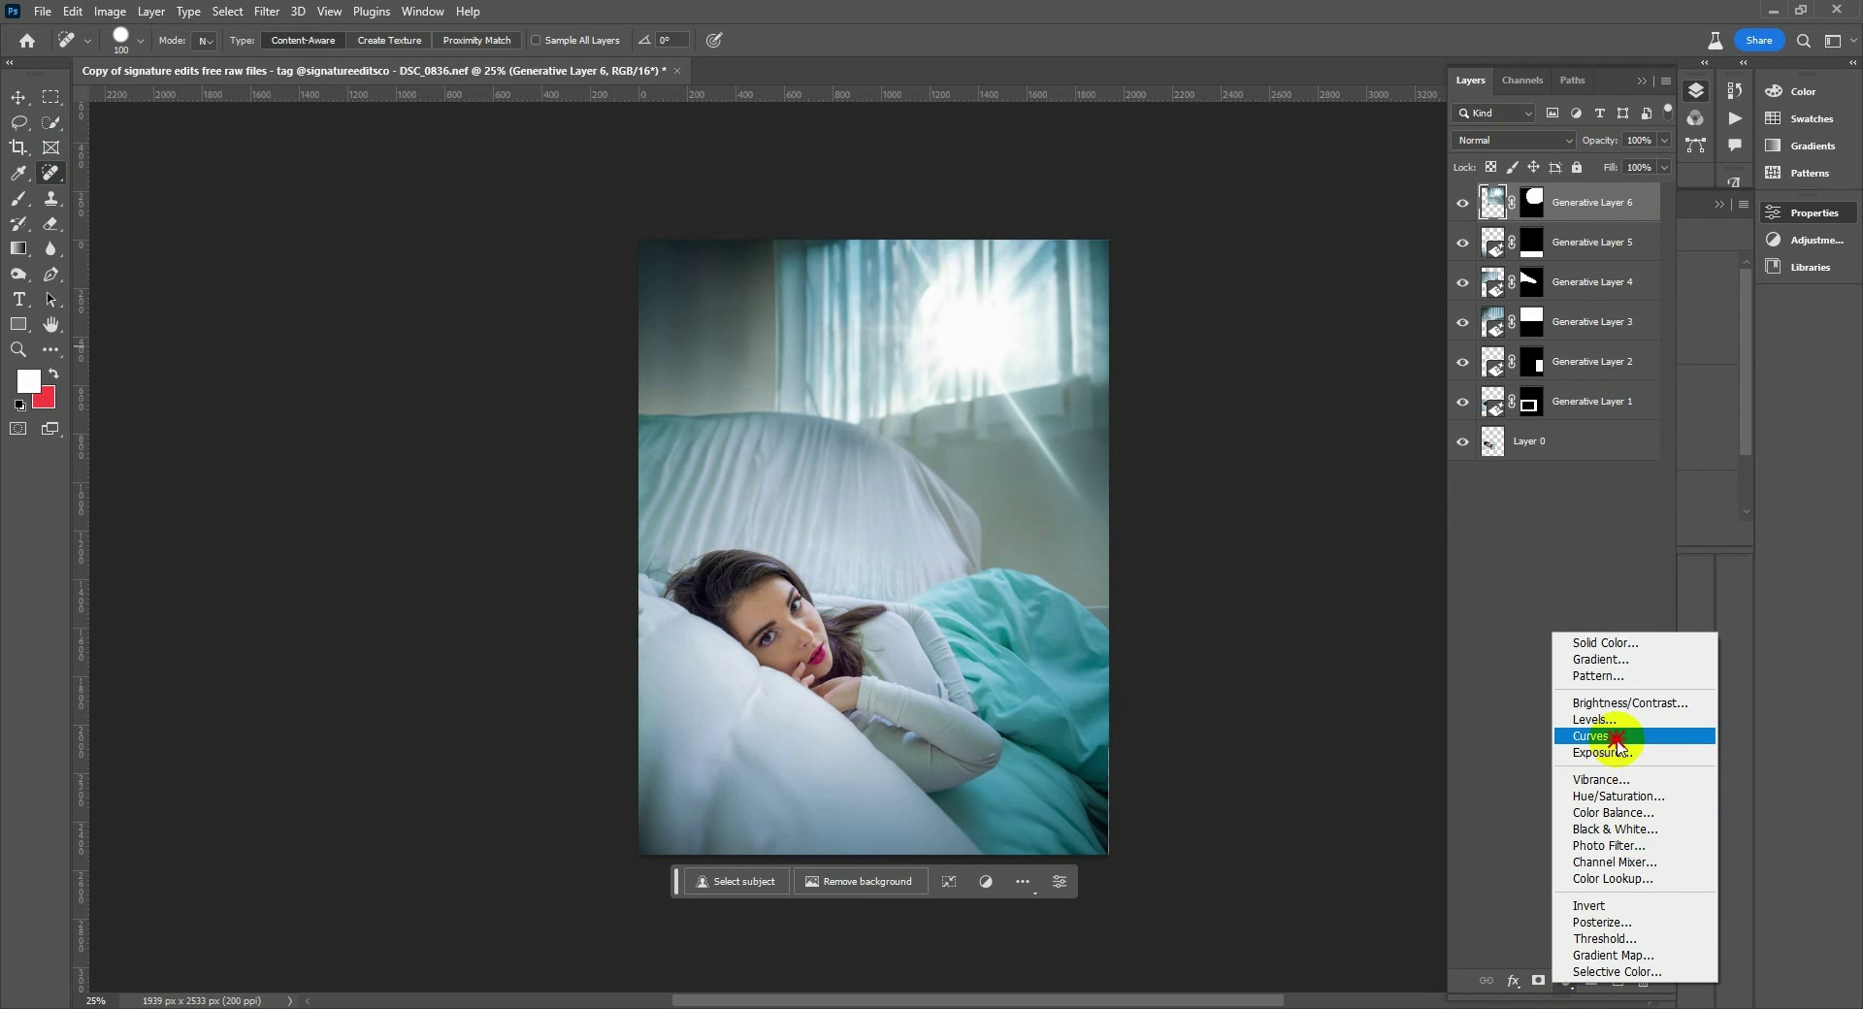
left_click(1617, 740)
left_click_drag(1613, 420, 1614, 406)
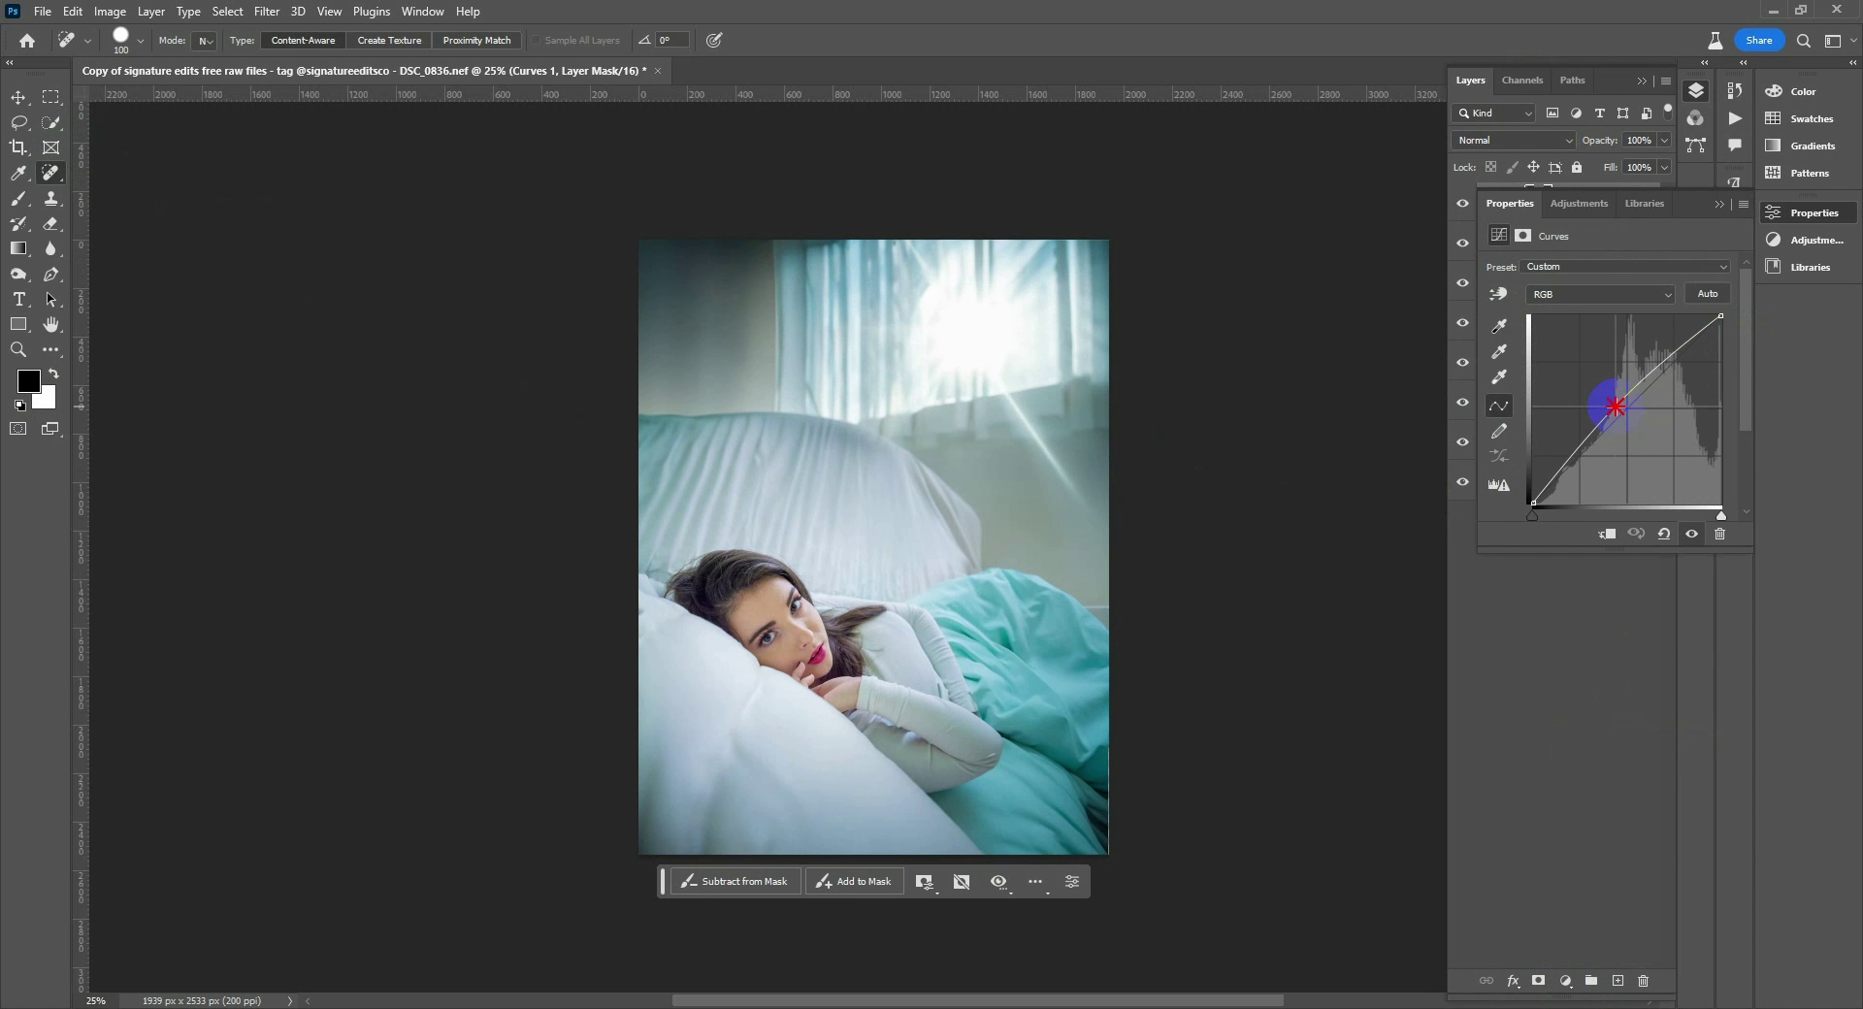
left_click(1766, 213)
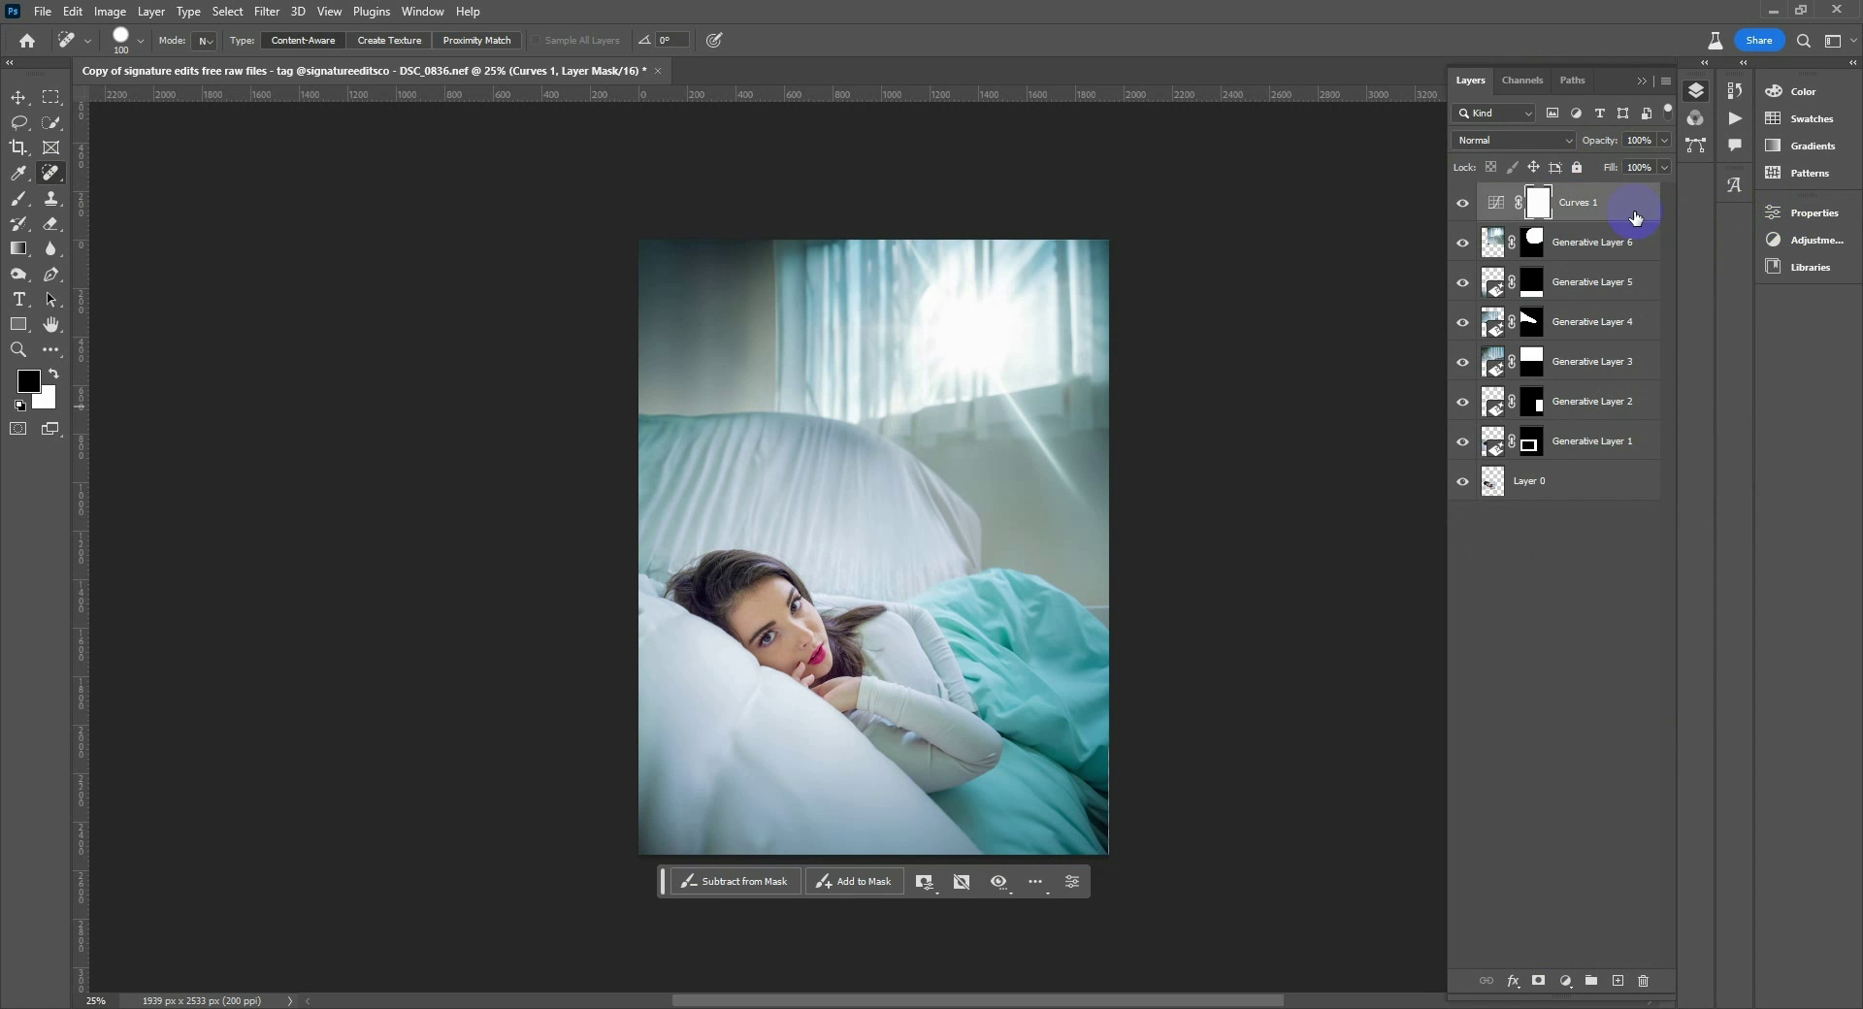
Step: Stamp all visible layers into a new Layer 1, reset default colours, and convert to 8-bit
key("ctrl+shift+alt+e")
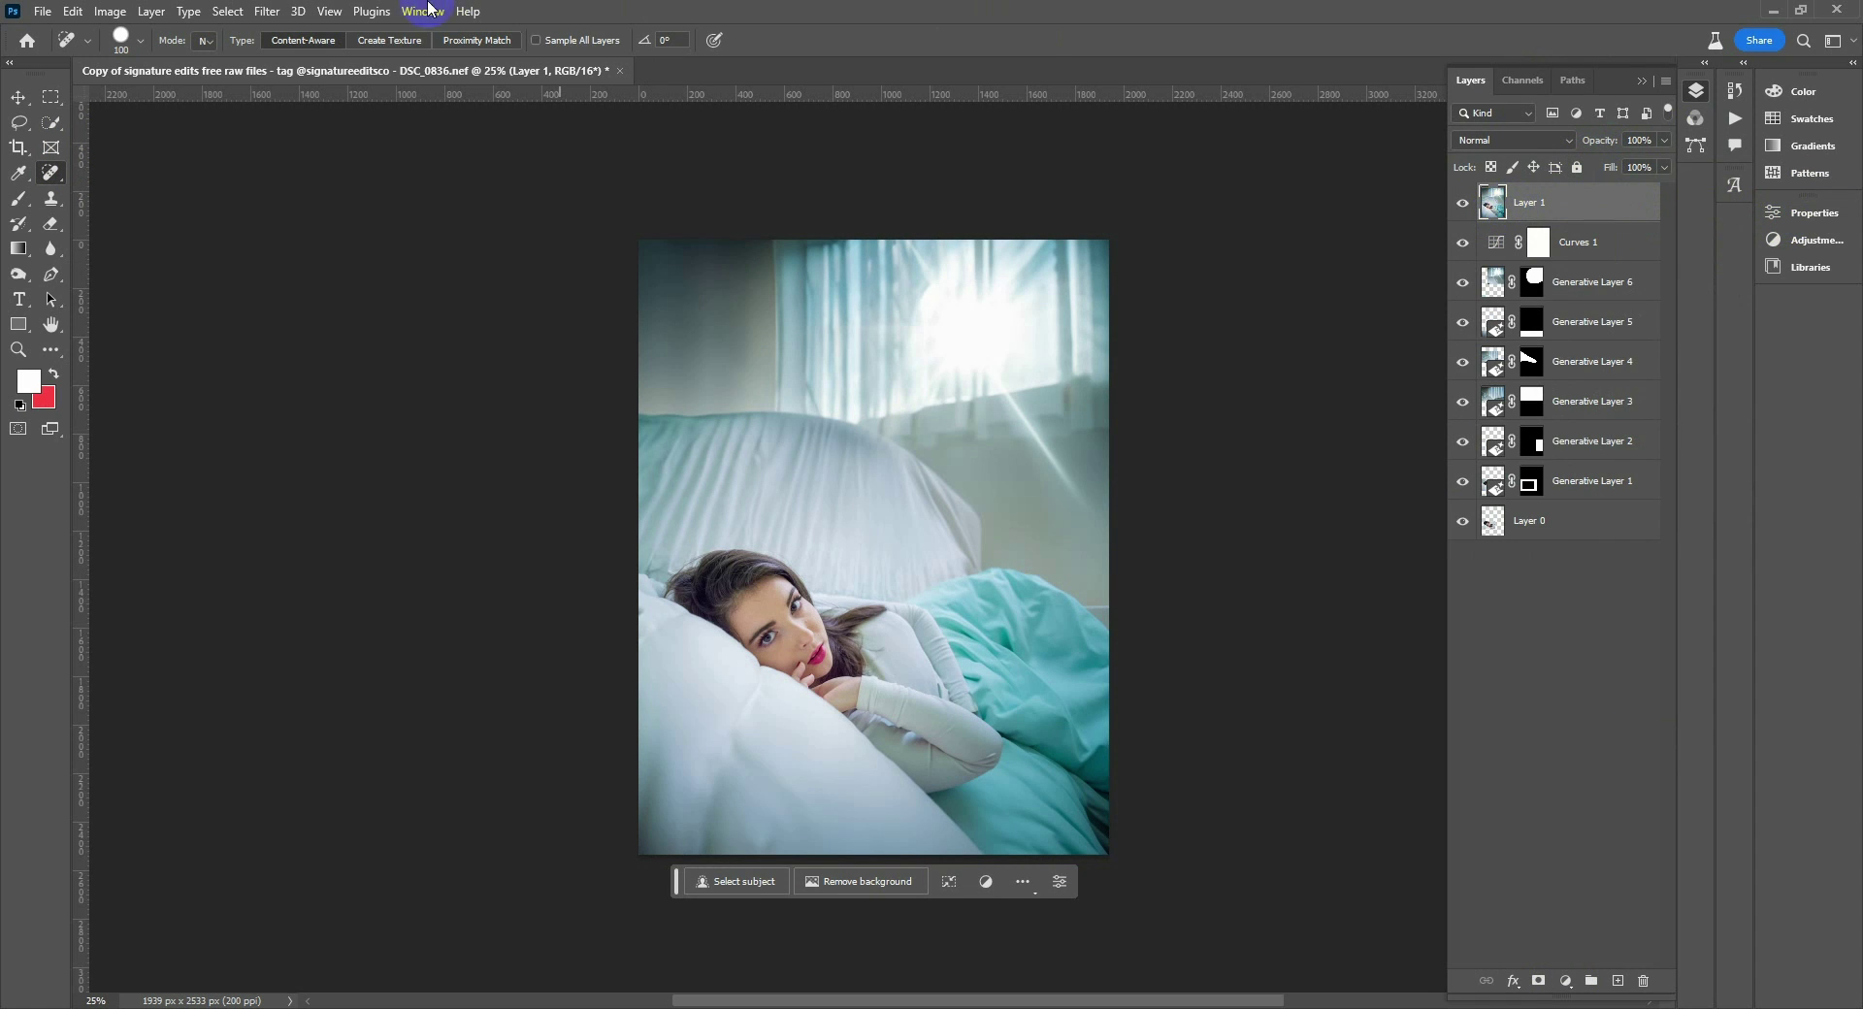
left_click(18, 406)
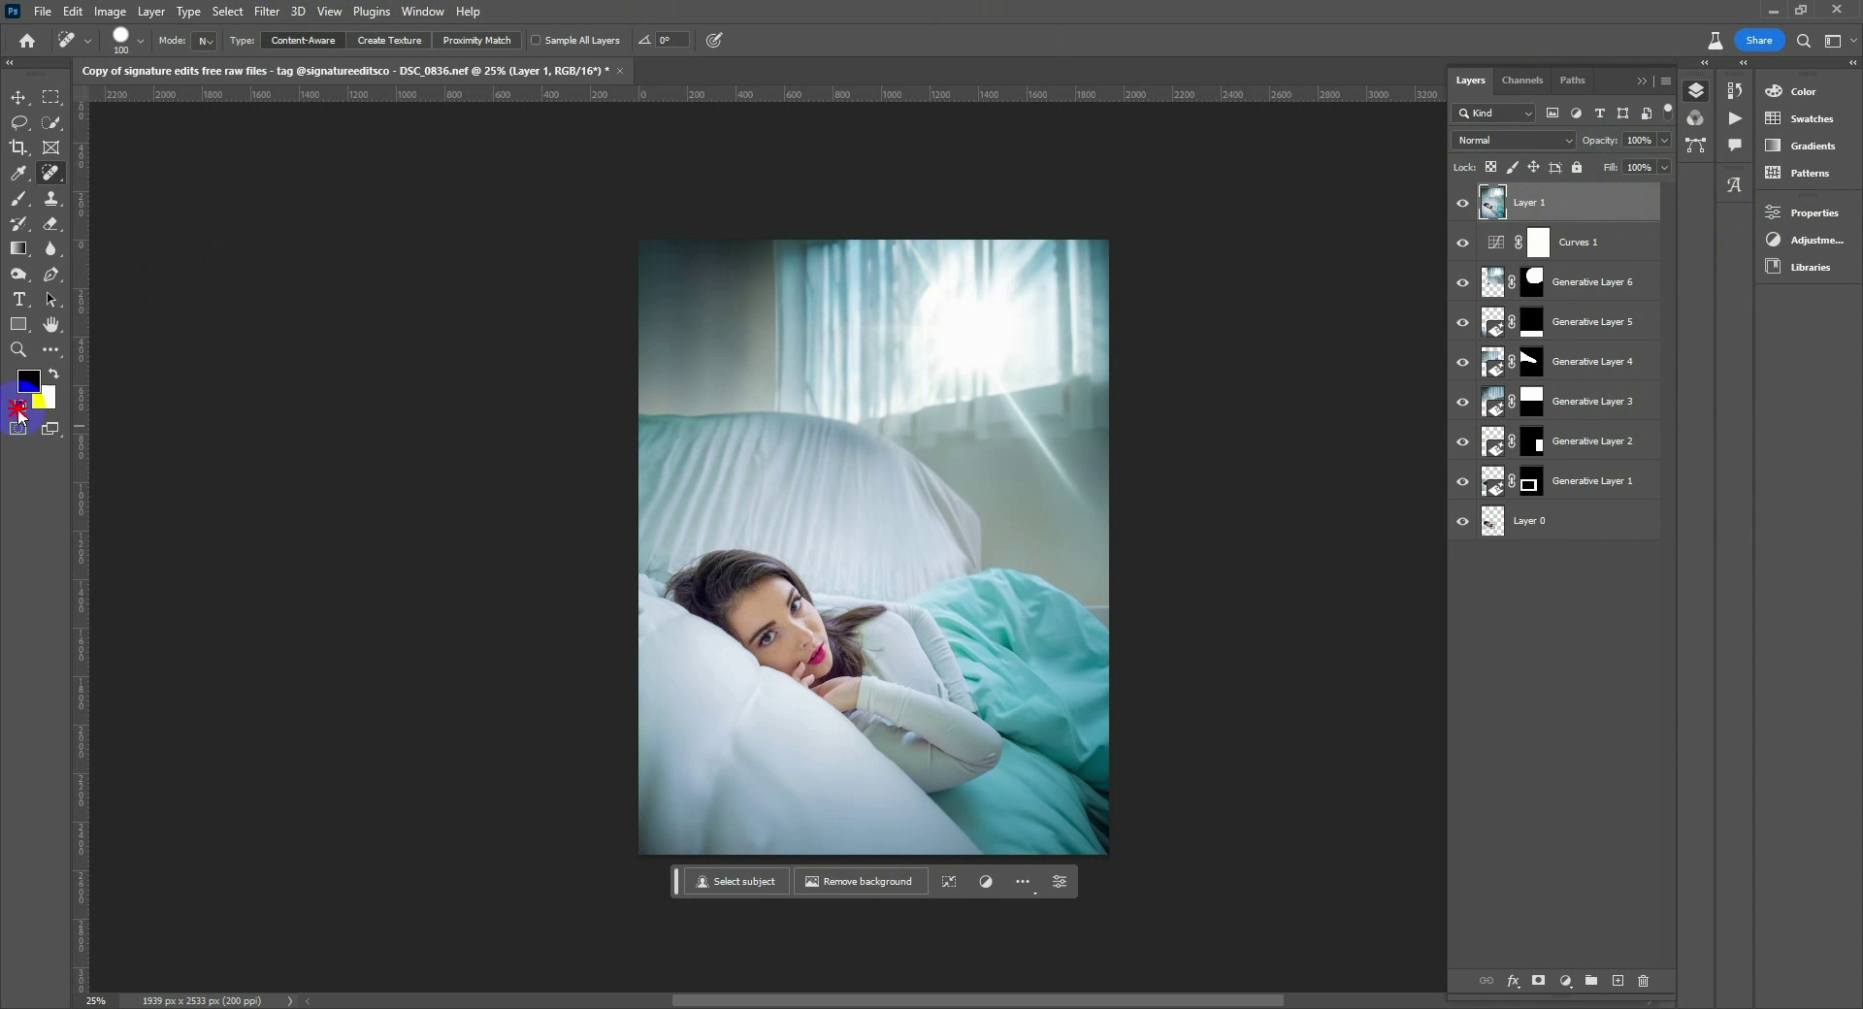
left_click(264, 14)
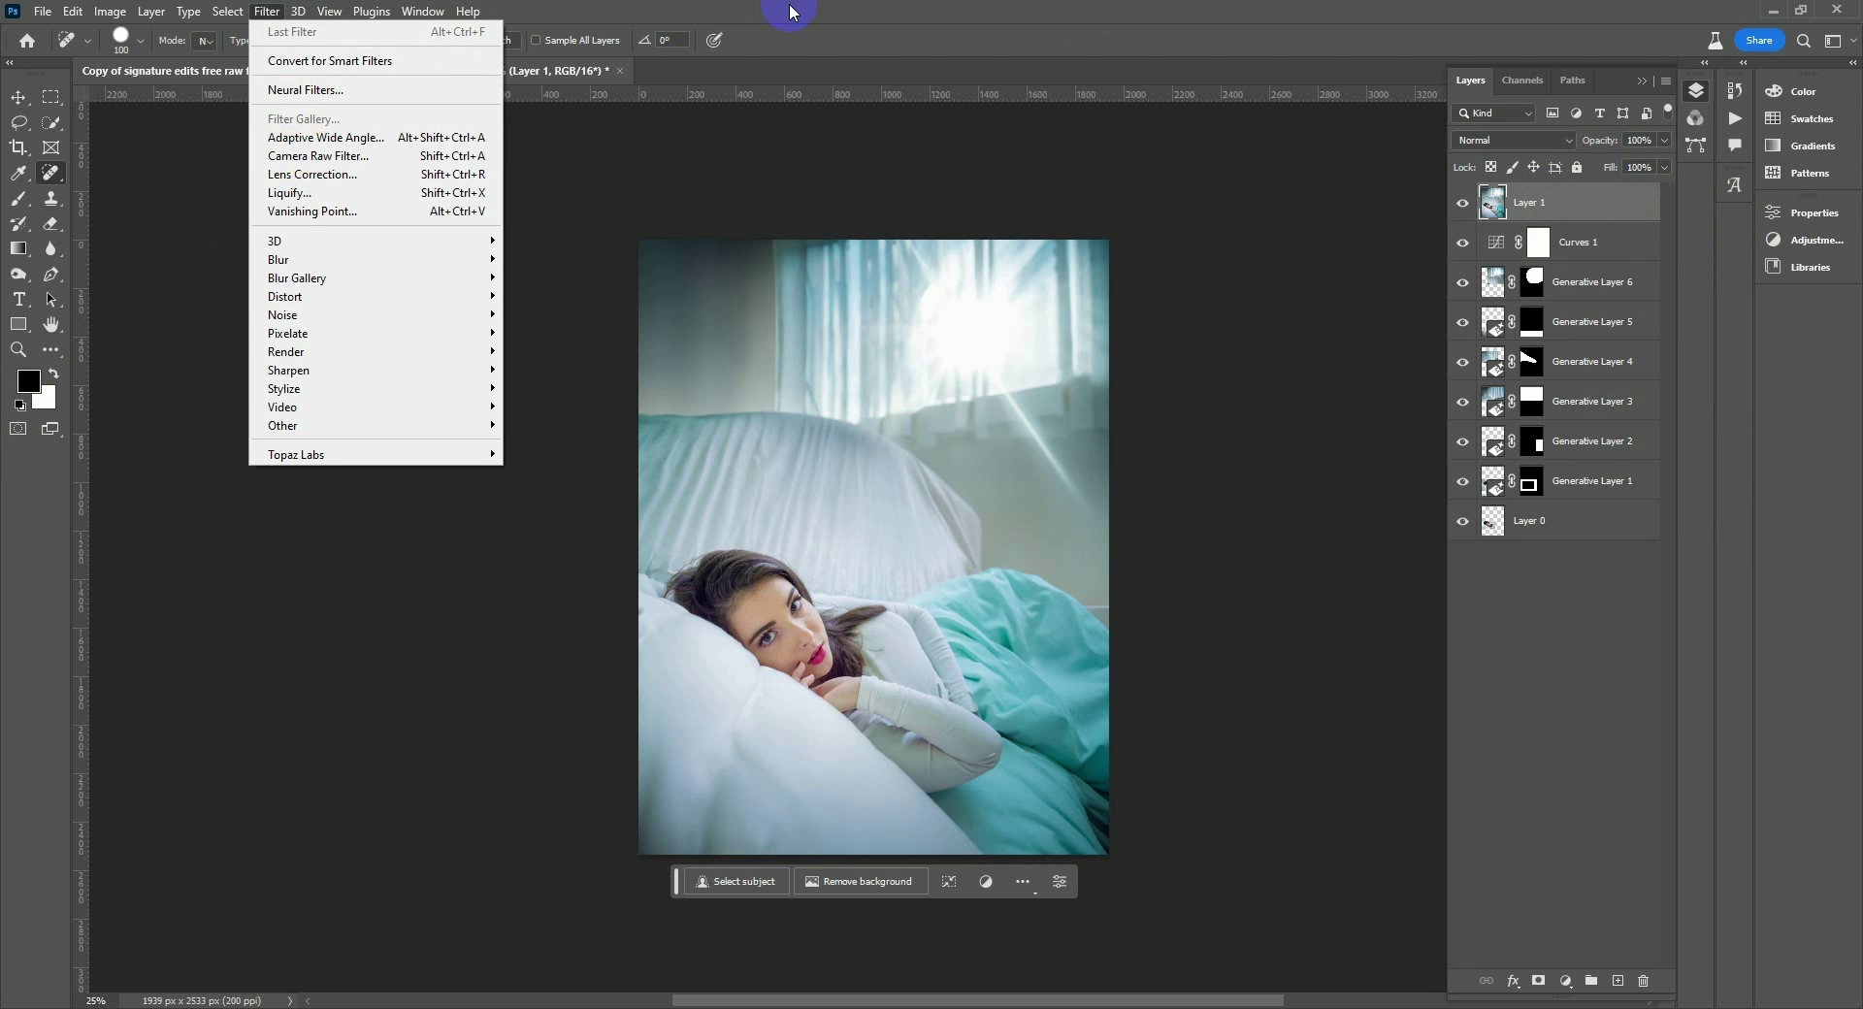
left_click(267, 12)
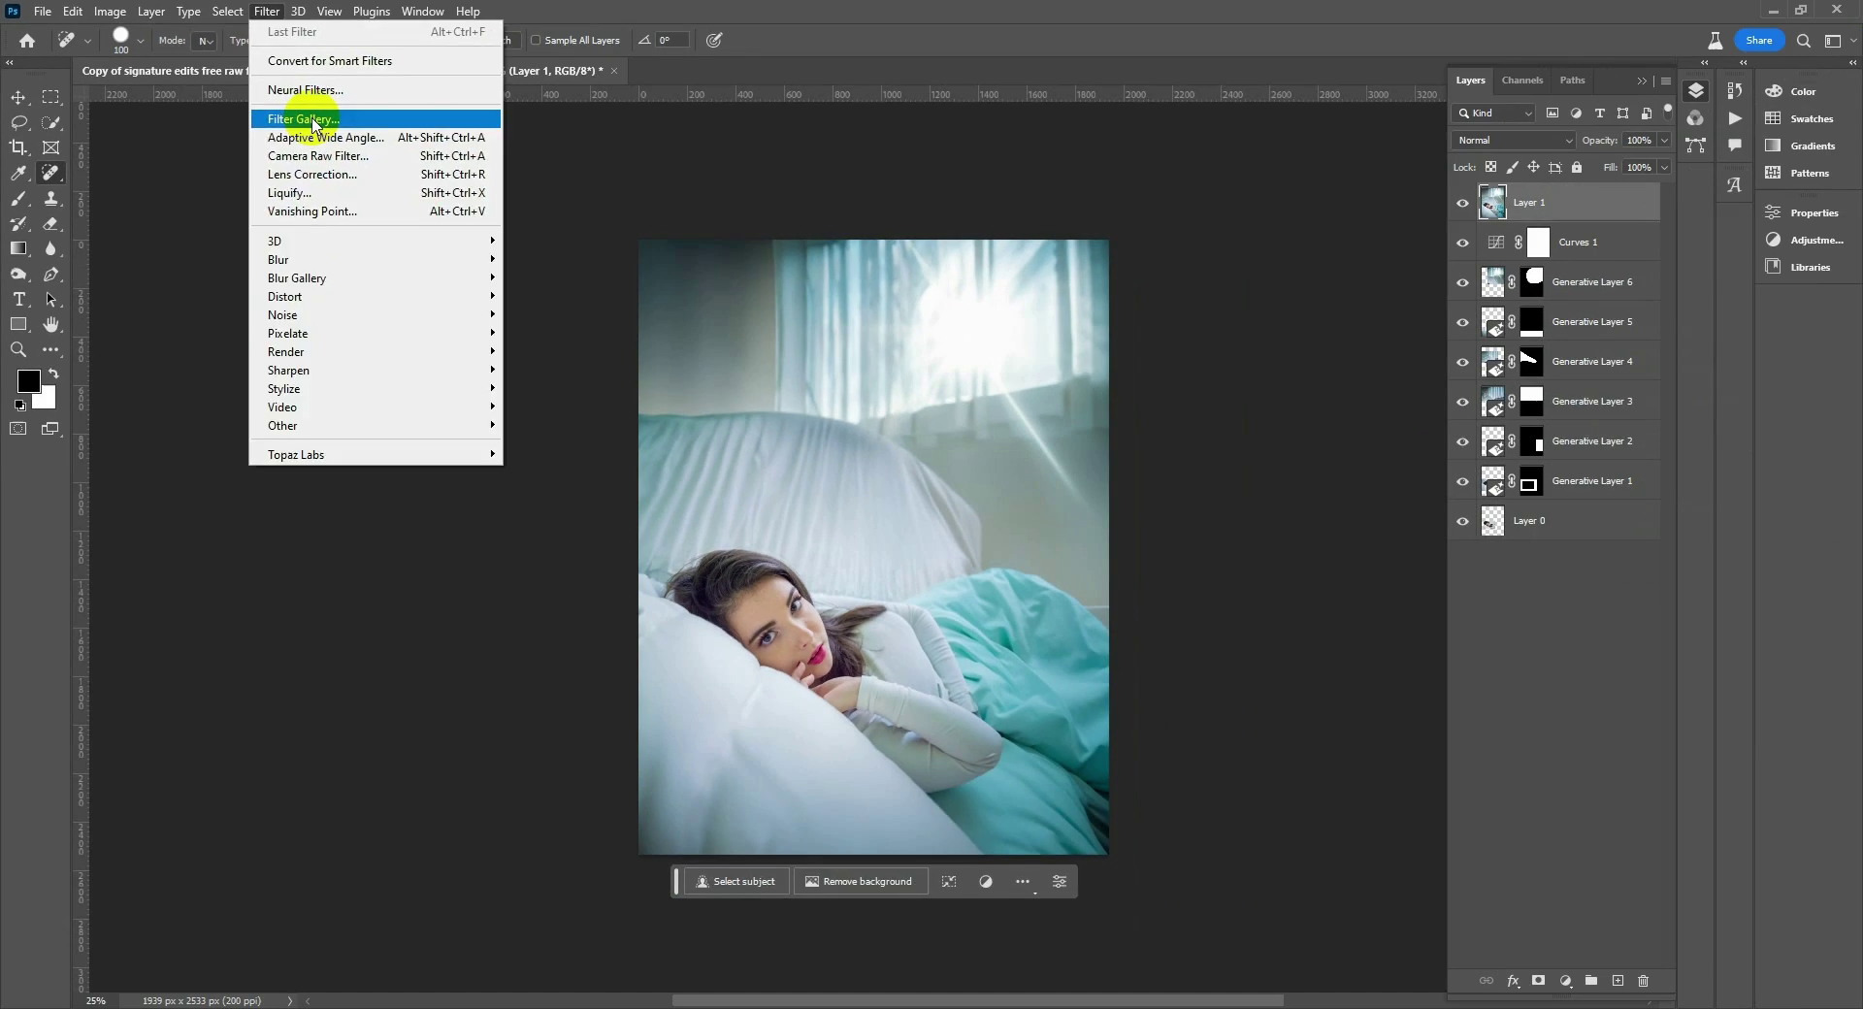
Step: Apply Diffuse Glow from the Filter Gallery to Layer 1 with Glow Amount 4
left_click(625, 236)
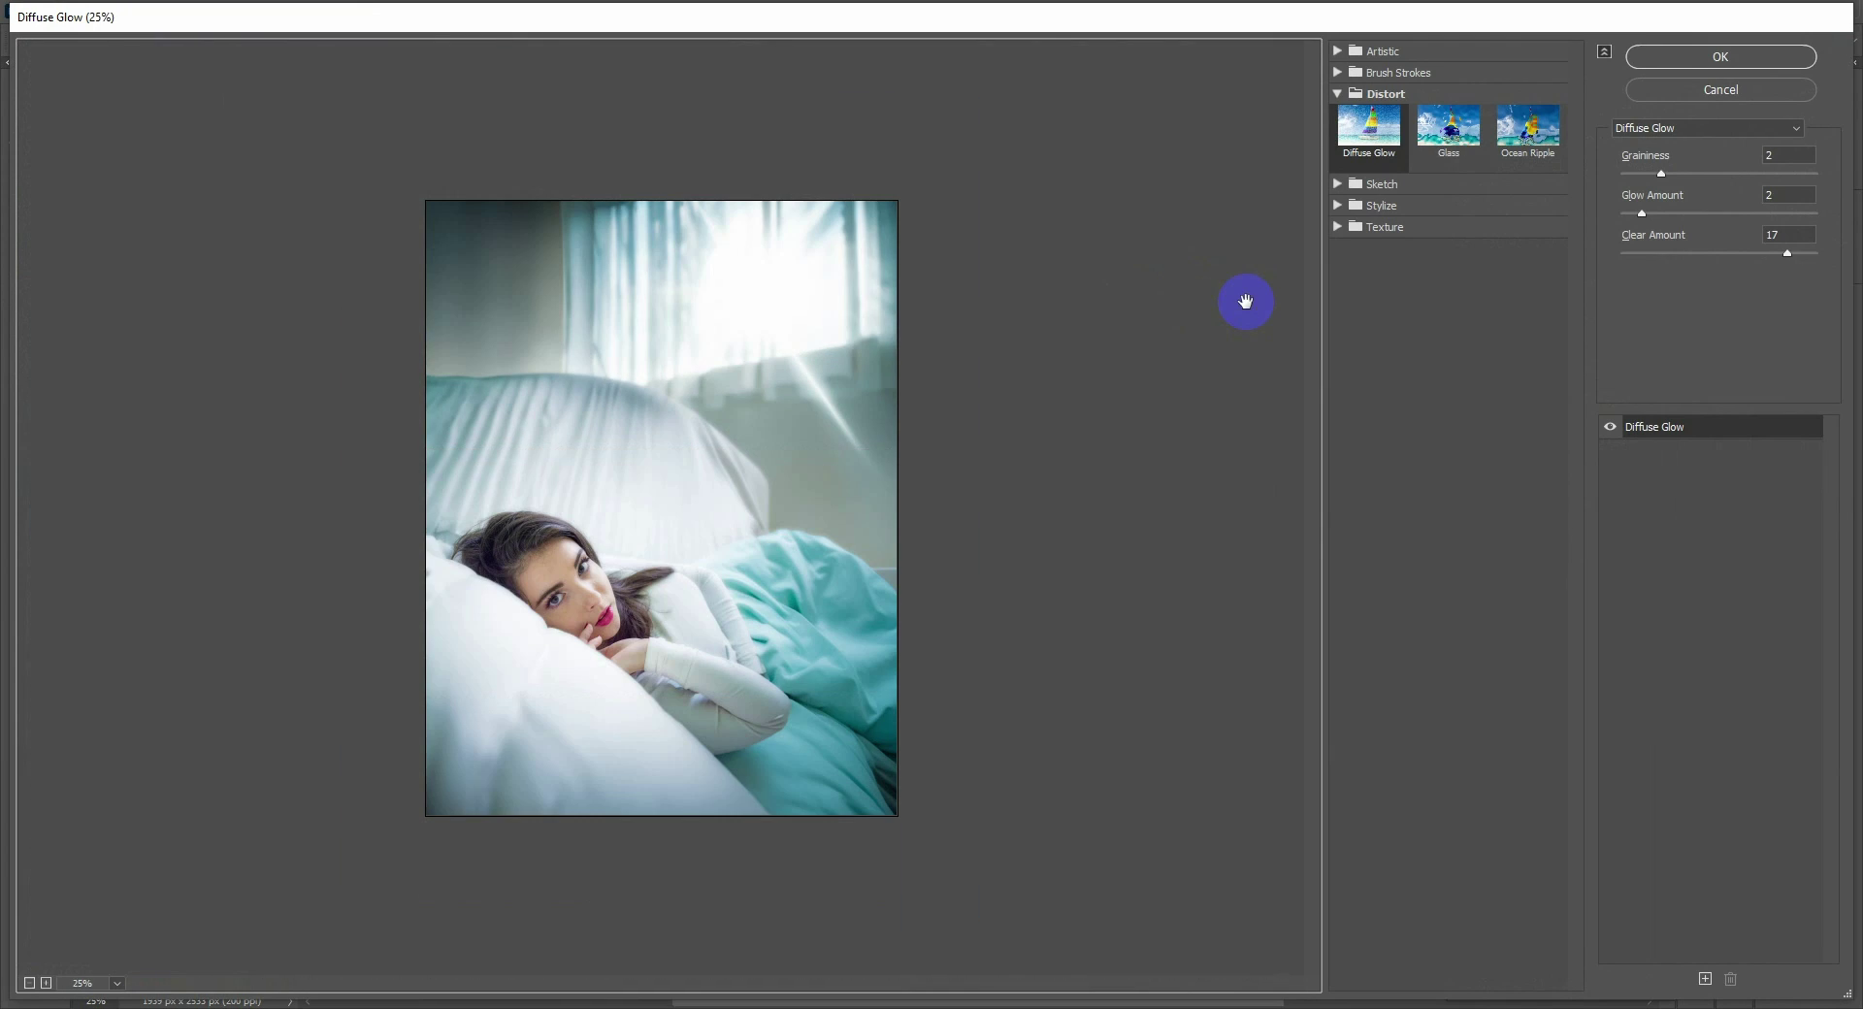
left_click(1337, 94)
left_click(1337, 94)
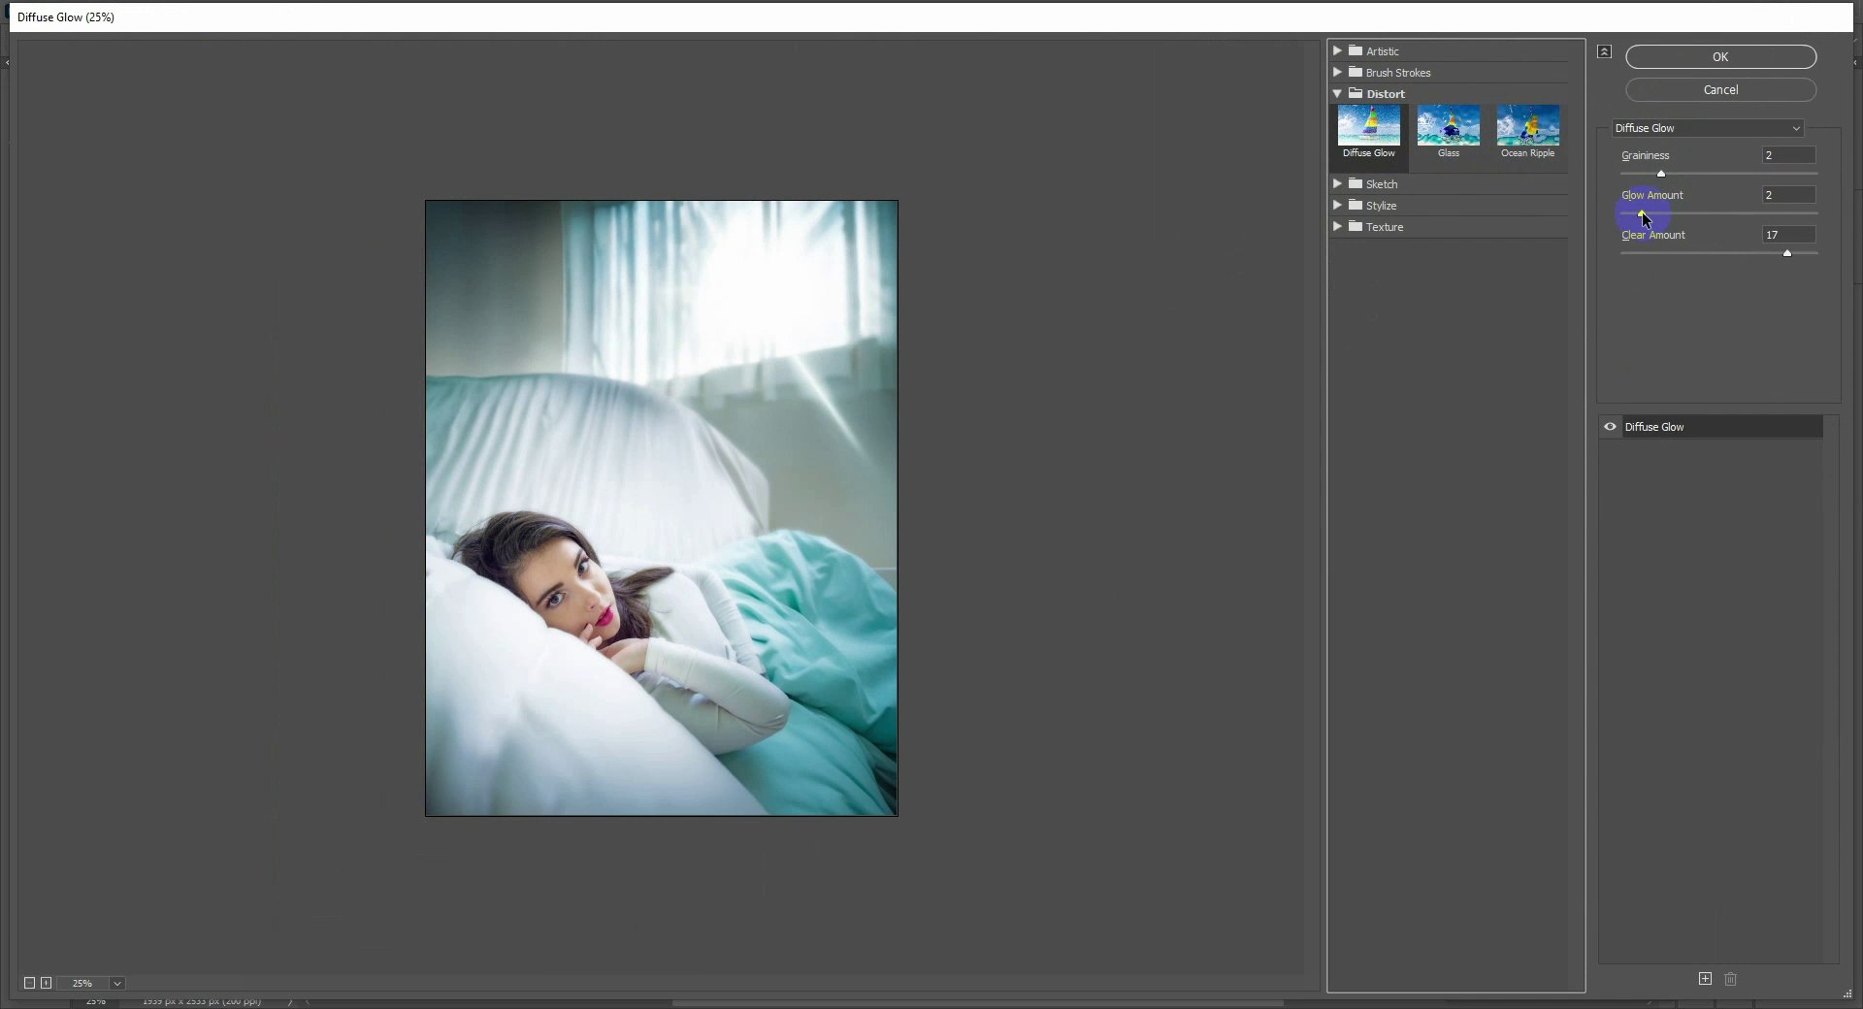
left_click_drag(1642, 213, 1660, 213)
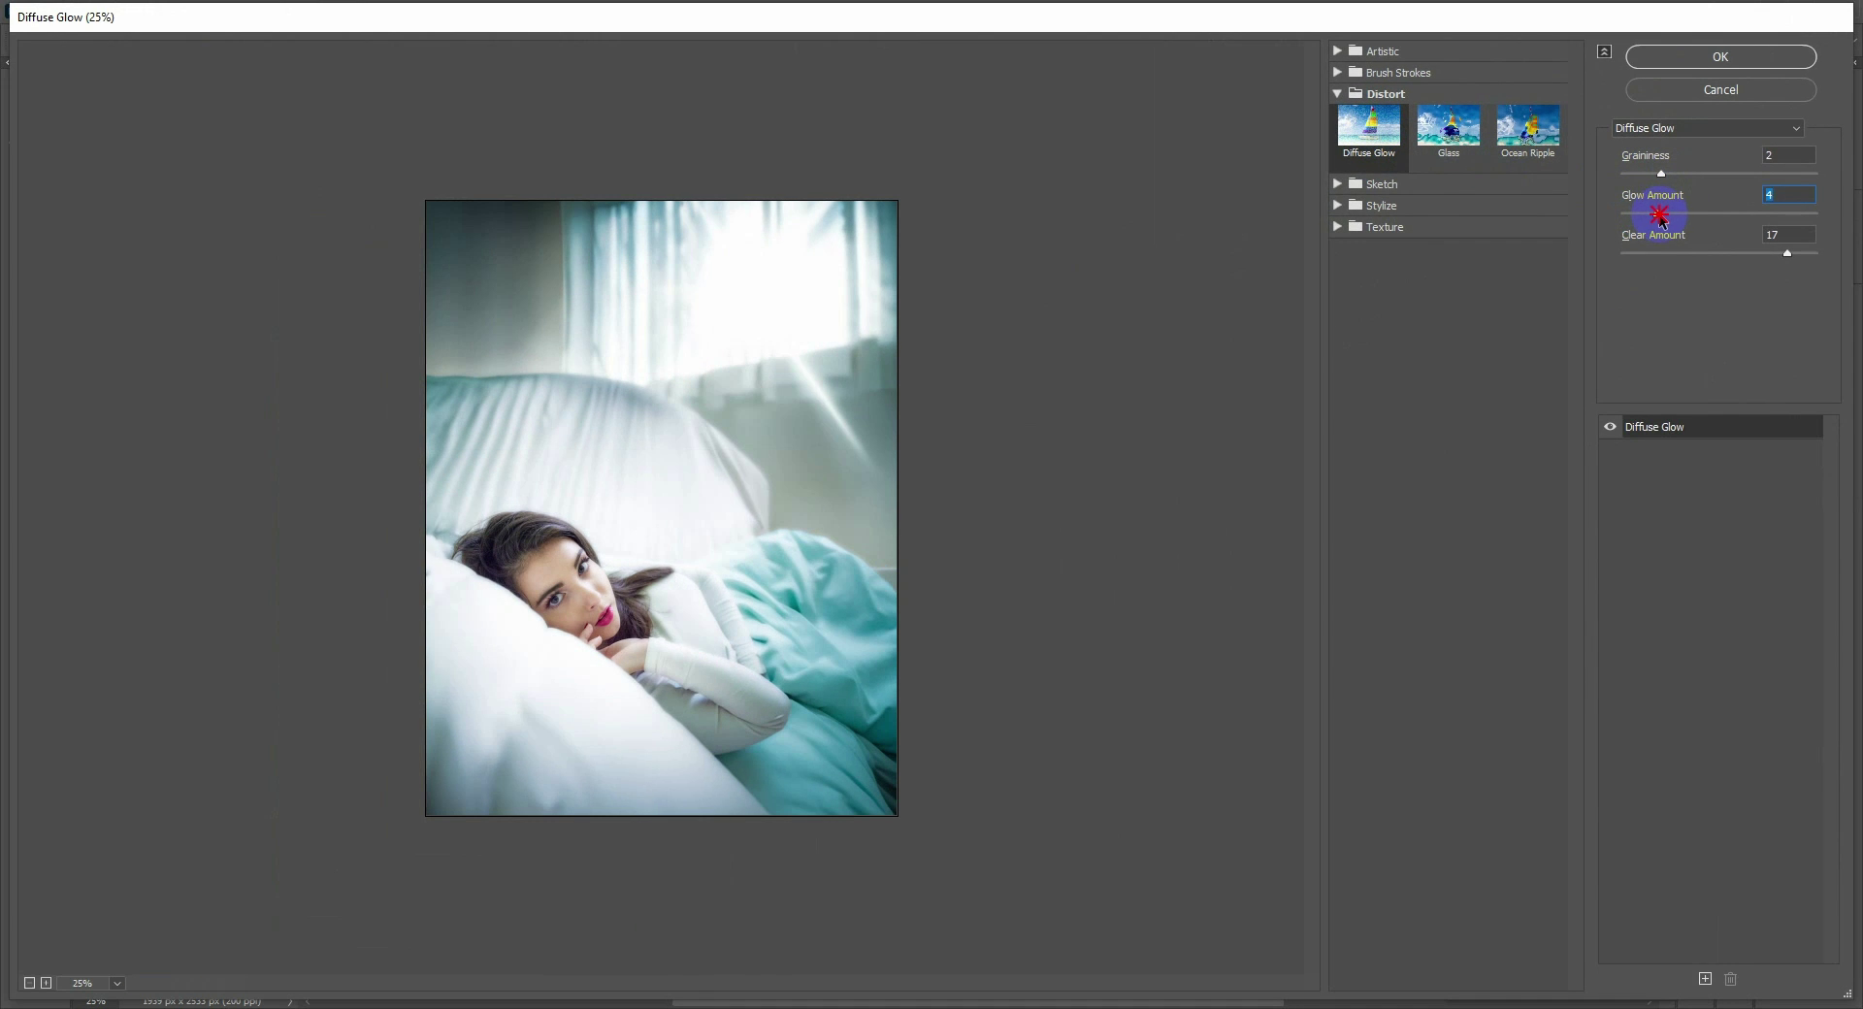
left_click(1713, 60)
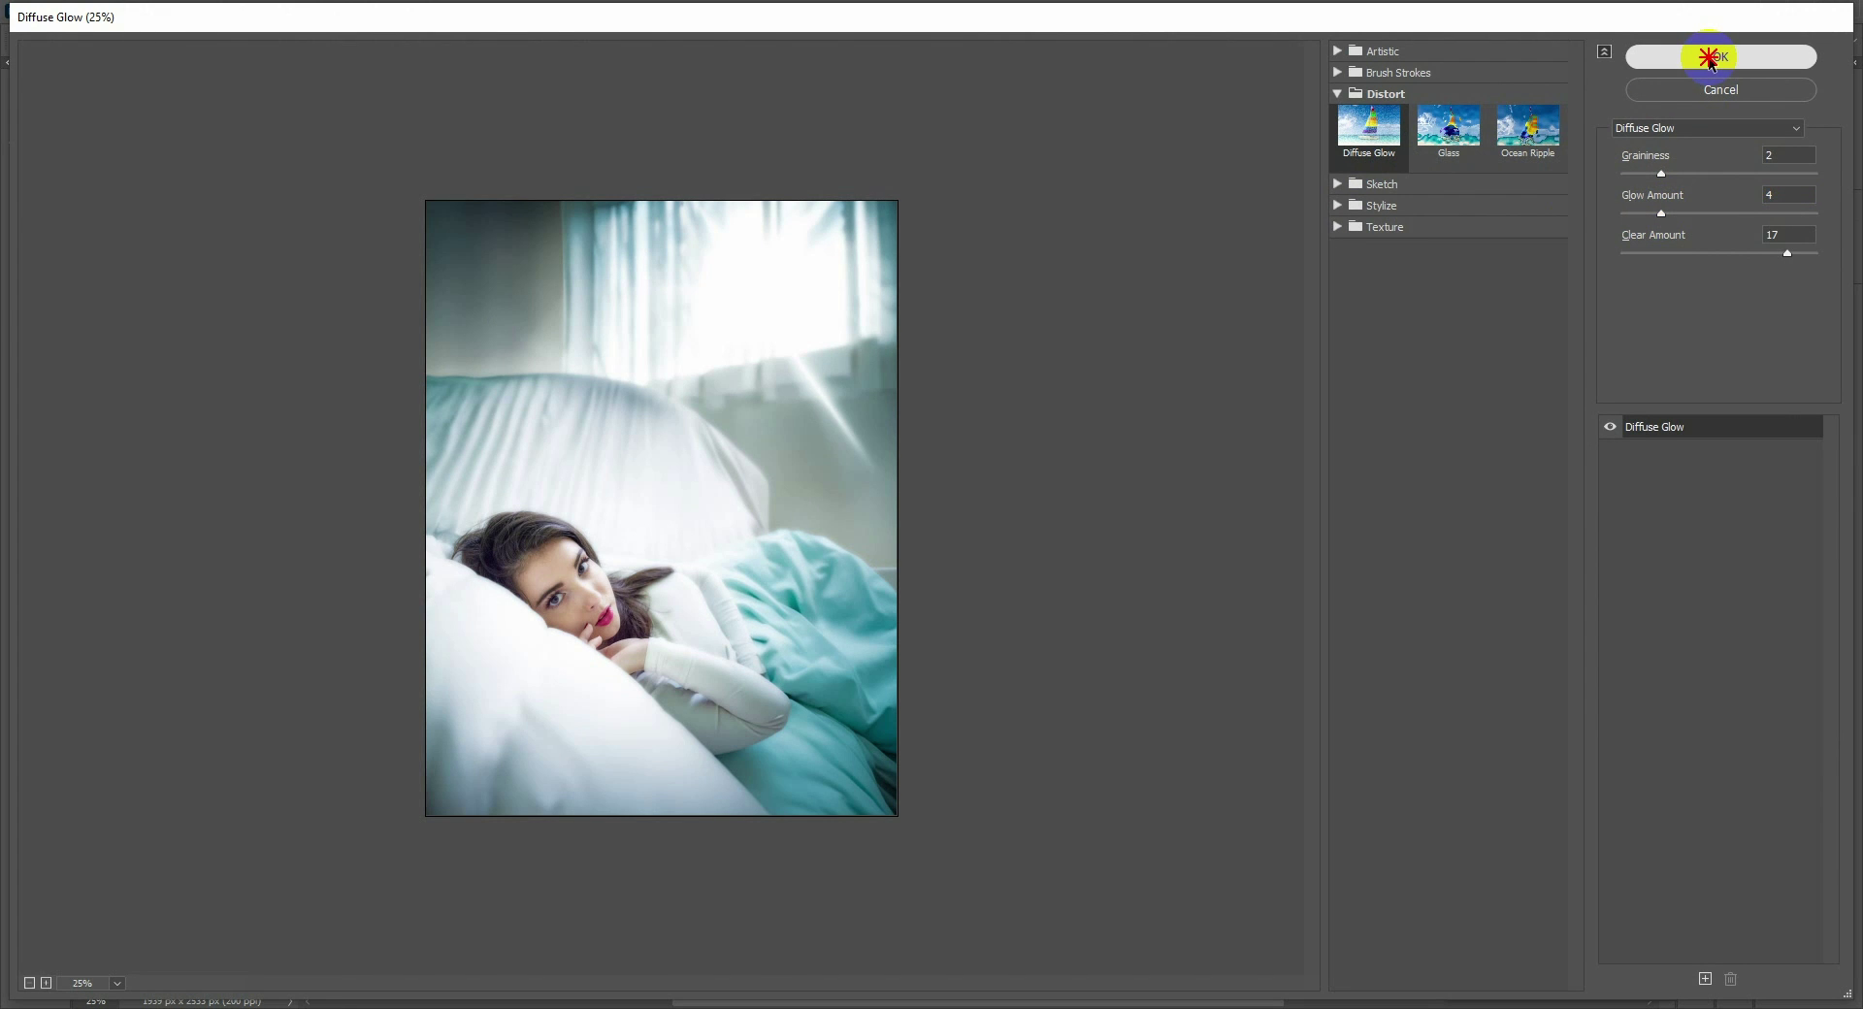
left_click(769, 761)
Step: Toggle Layer 1's visibility twice to compare the portrait before and after the glow
left_click(832, 479)
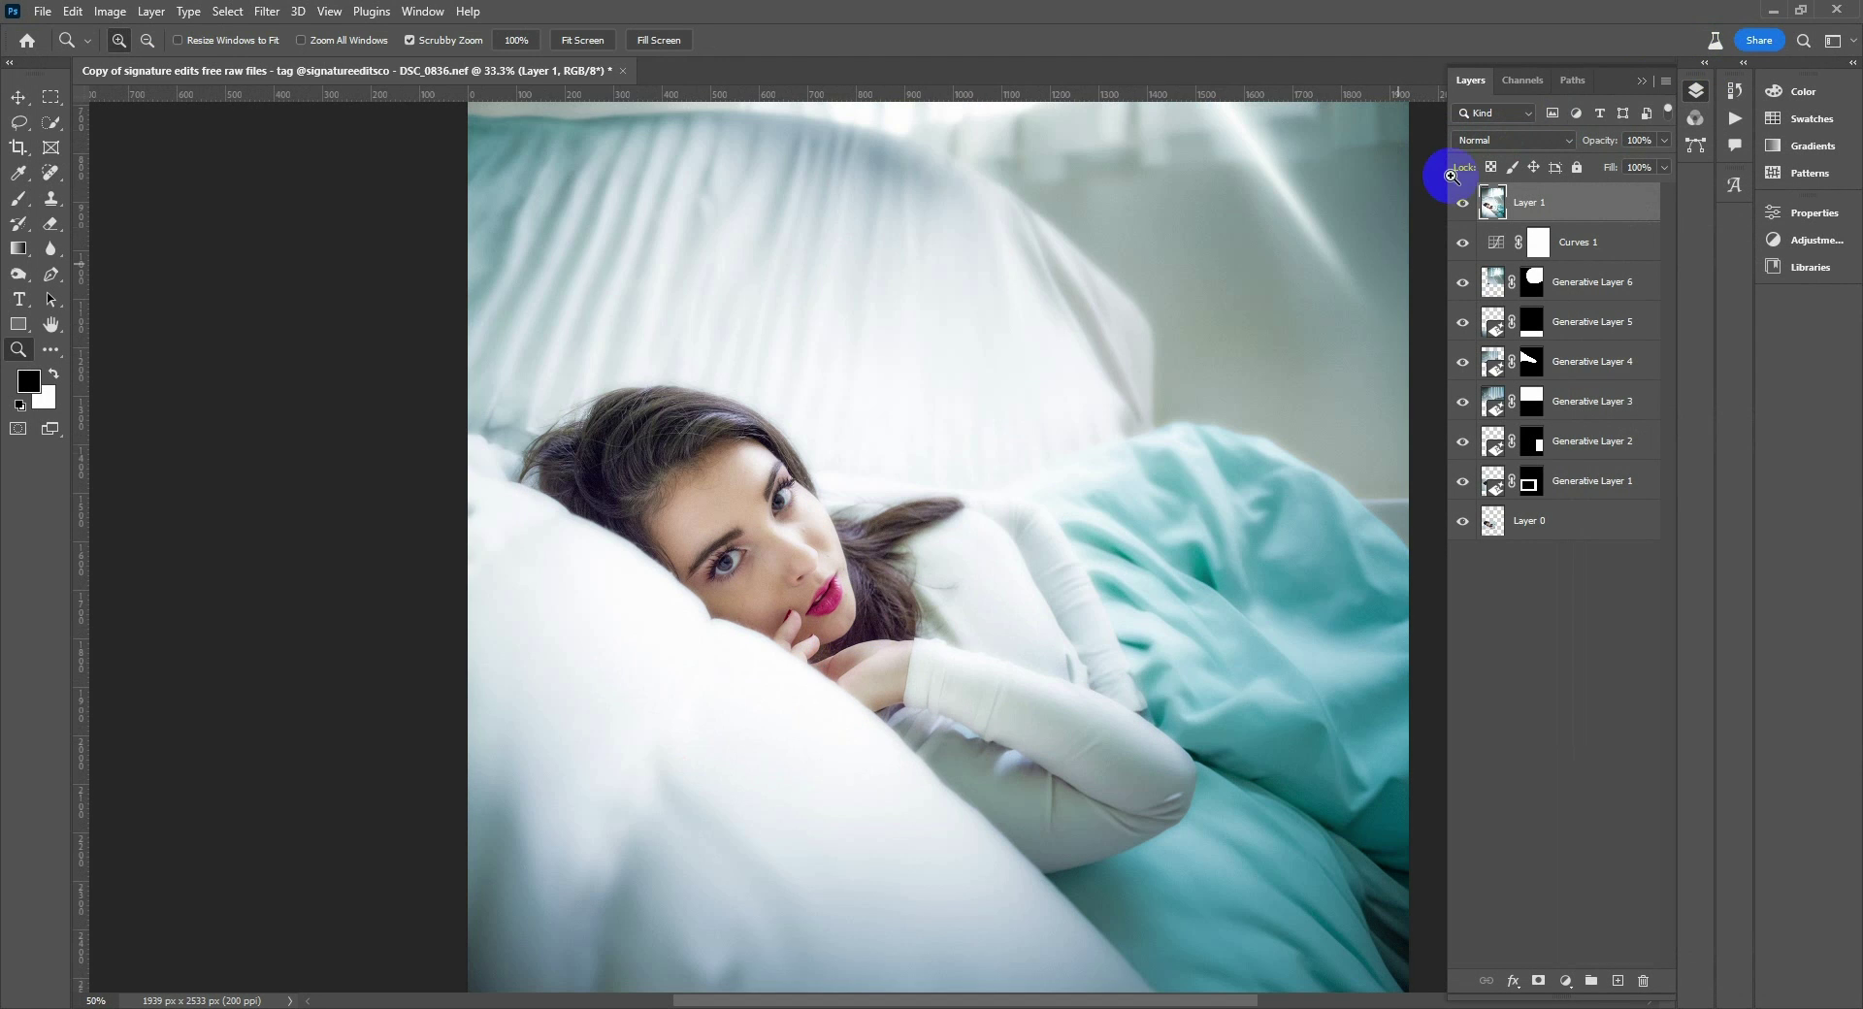
key("j")
left_click(1463, 204)
left_click(1463, 203)
left_click(1464, 204)
left_click(1464, 203)
Step: Spot-heal a small mark on the sheet near the arm
key("ctrl+minus")
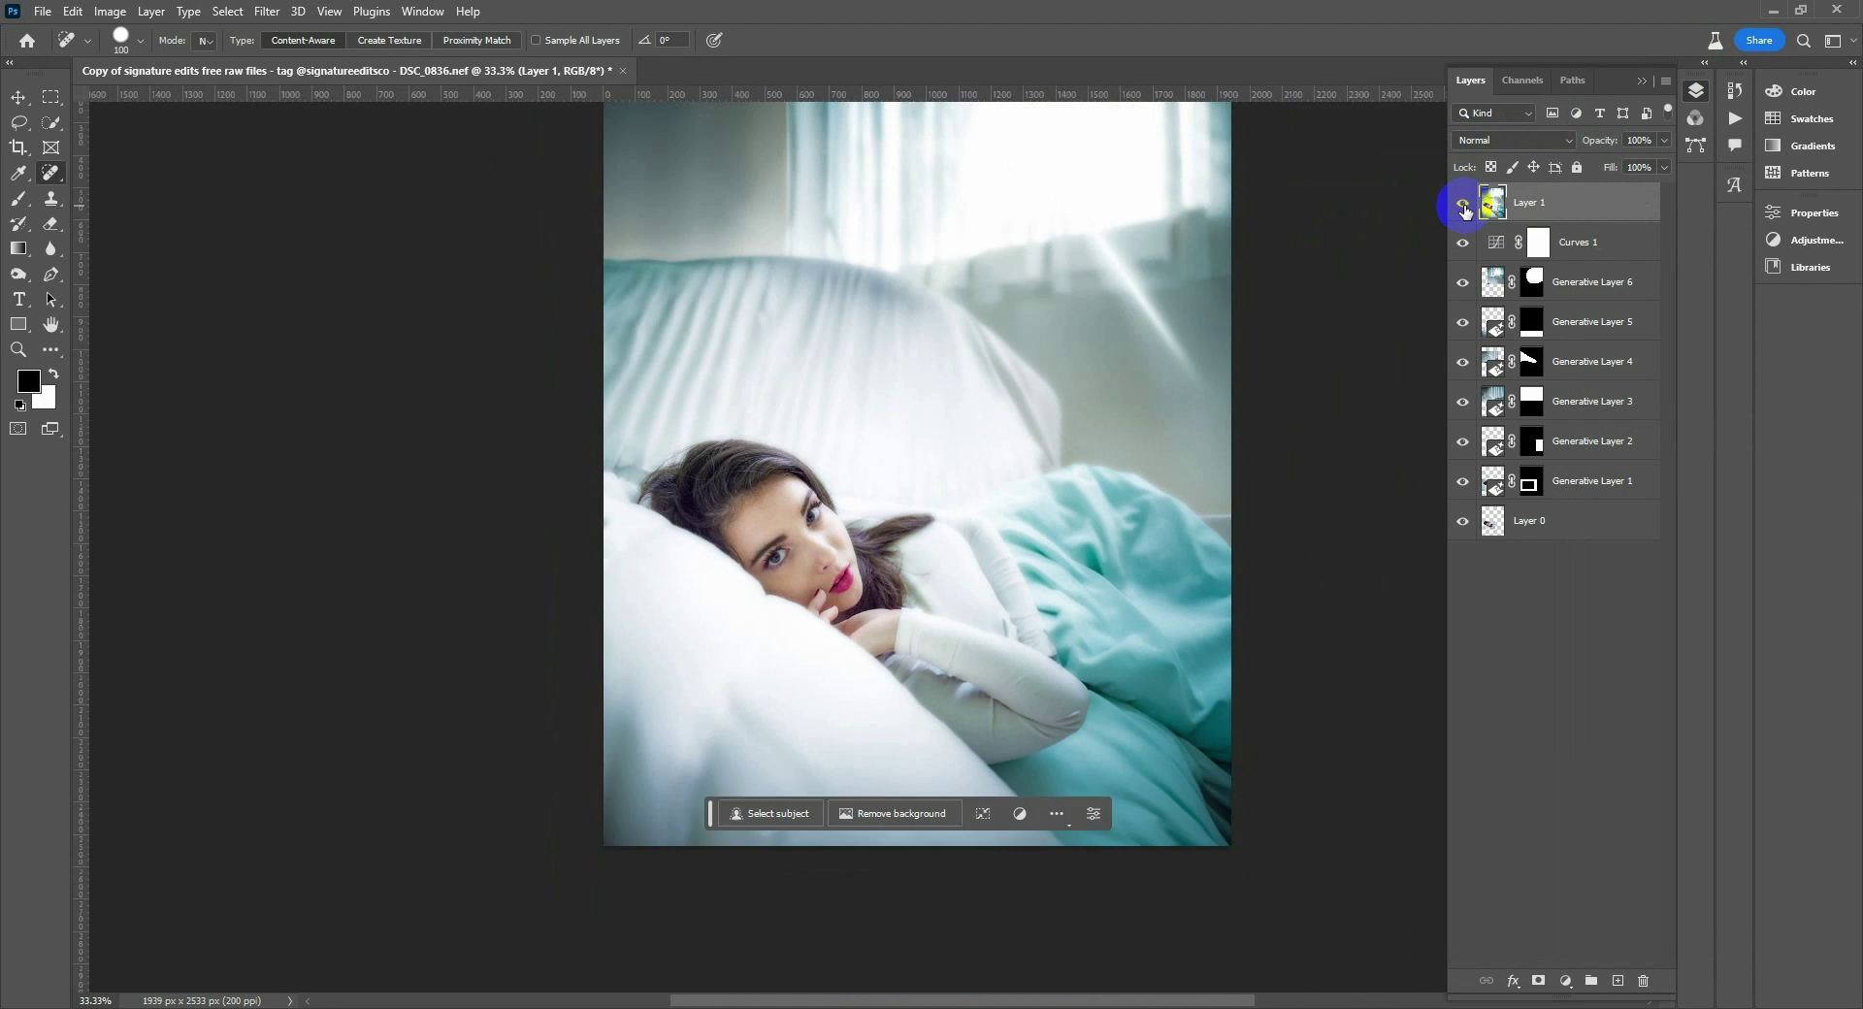
key("ctrl+minus")
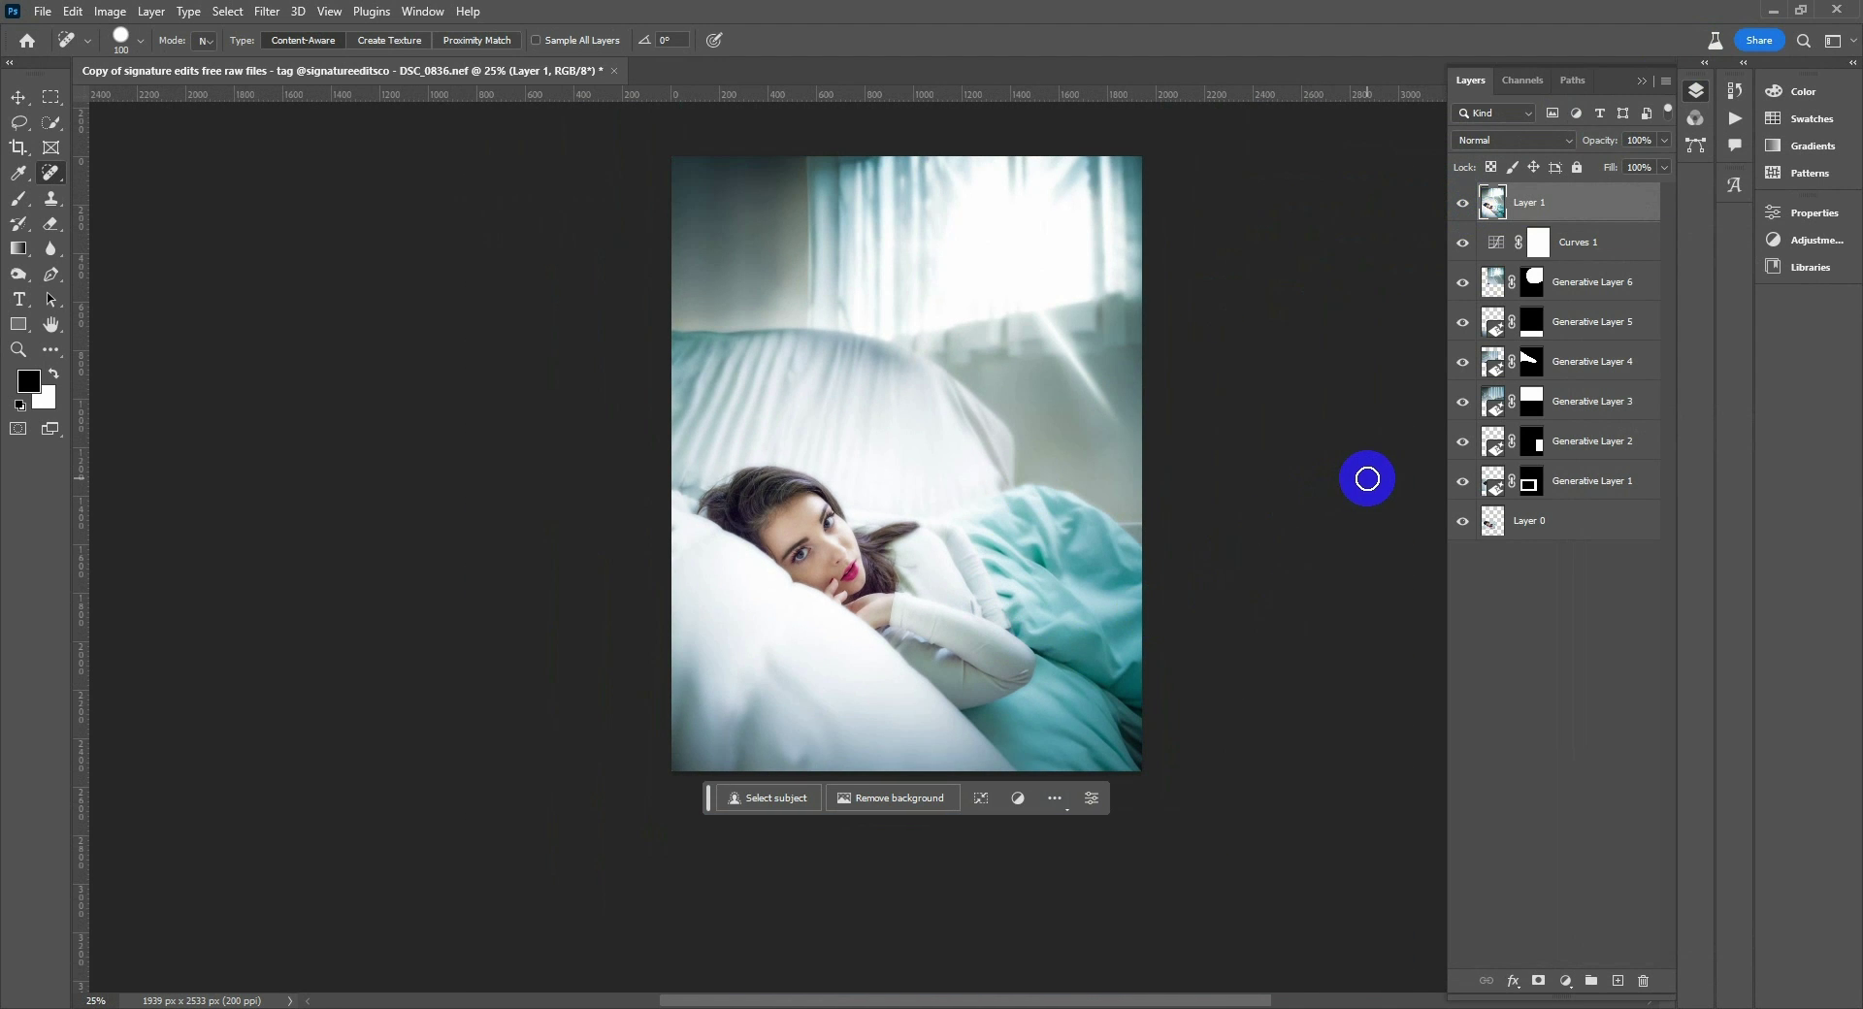
left_click(950, 569)
Step: Save a copy of the edited portrait with File > Save a Copy
left_click(42, 11)
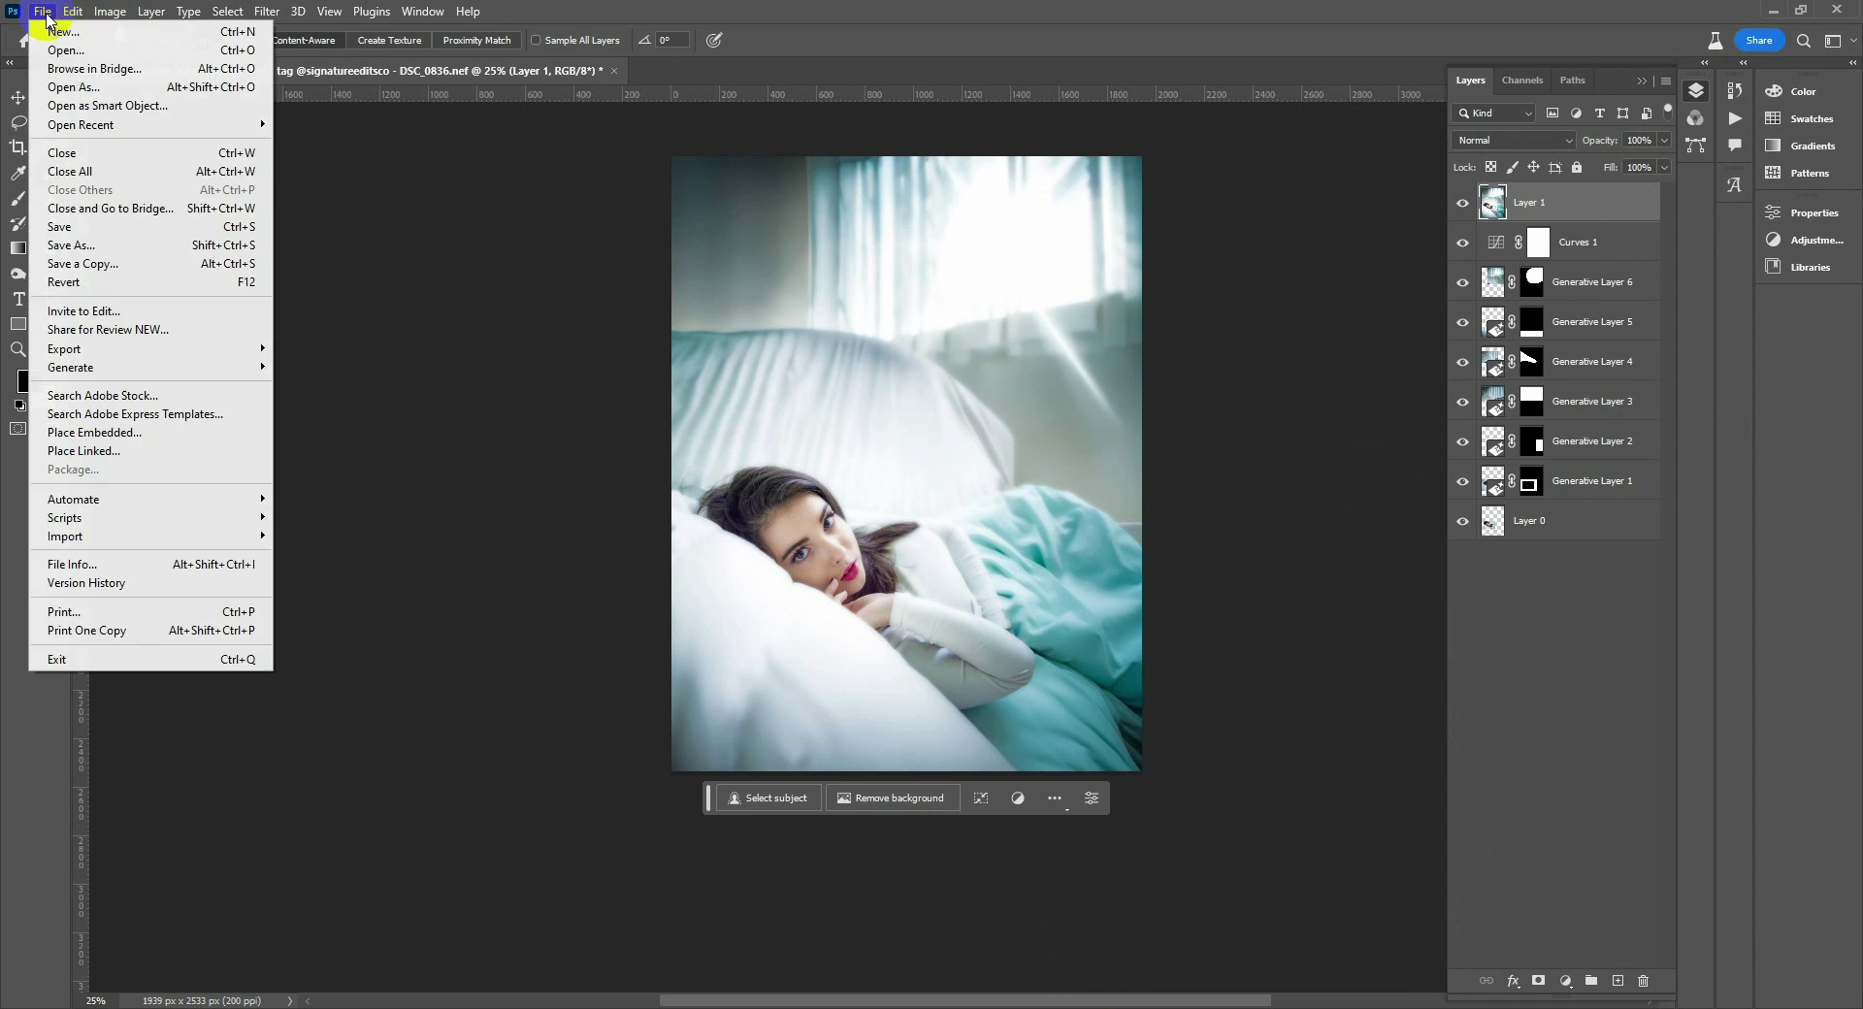
left_click(39, 270)
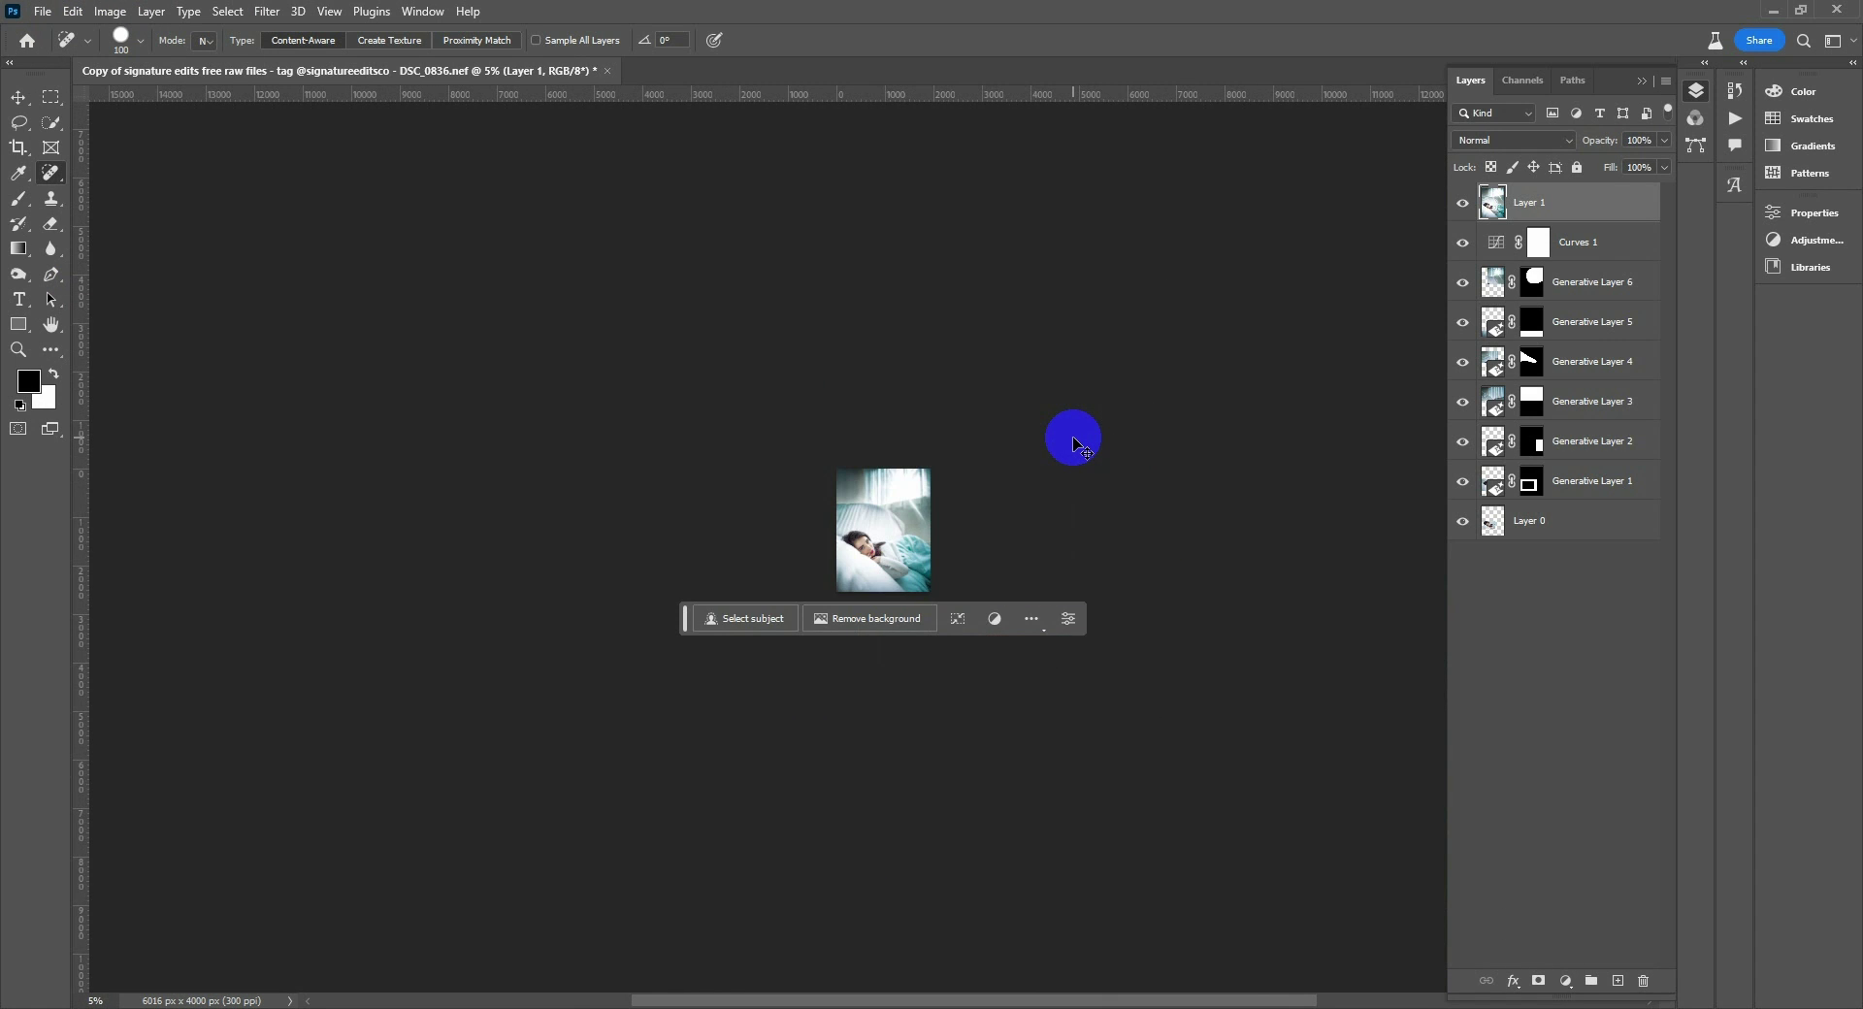
key("ctrl+plus")
key("ctrl+plus")
key("ctrl+plus")
key("ctrl+plus")
key("ctrl+plus")
key("ctrl+plus")
key("ctrl+plus")
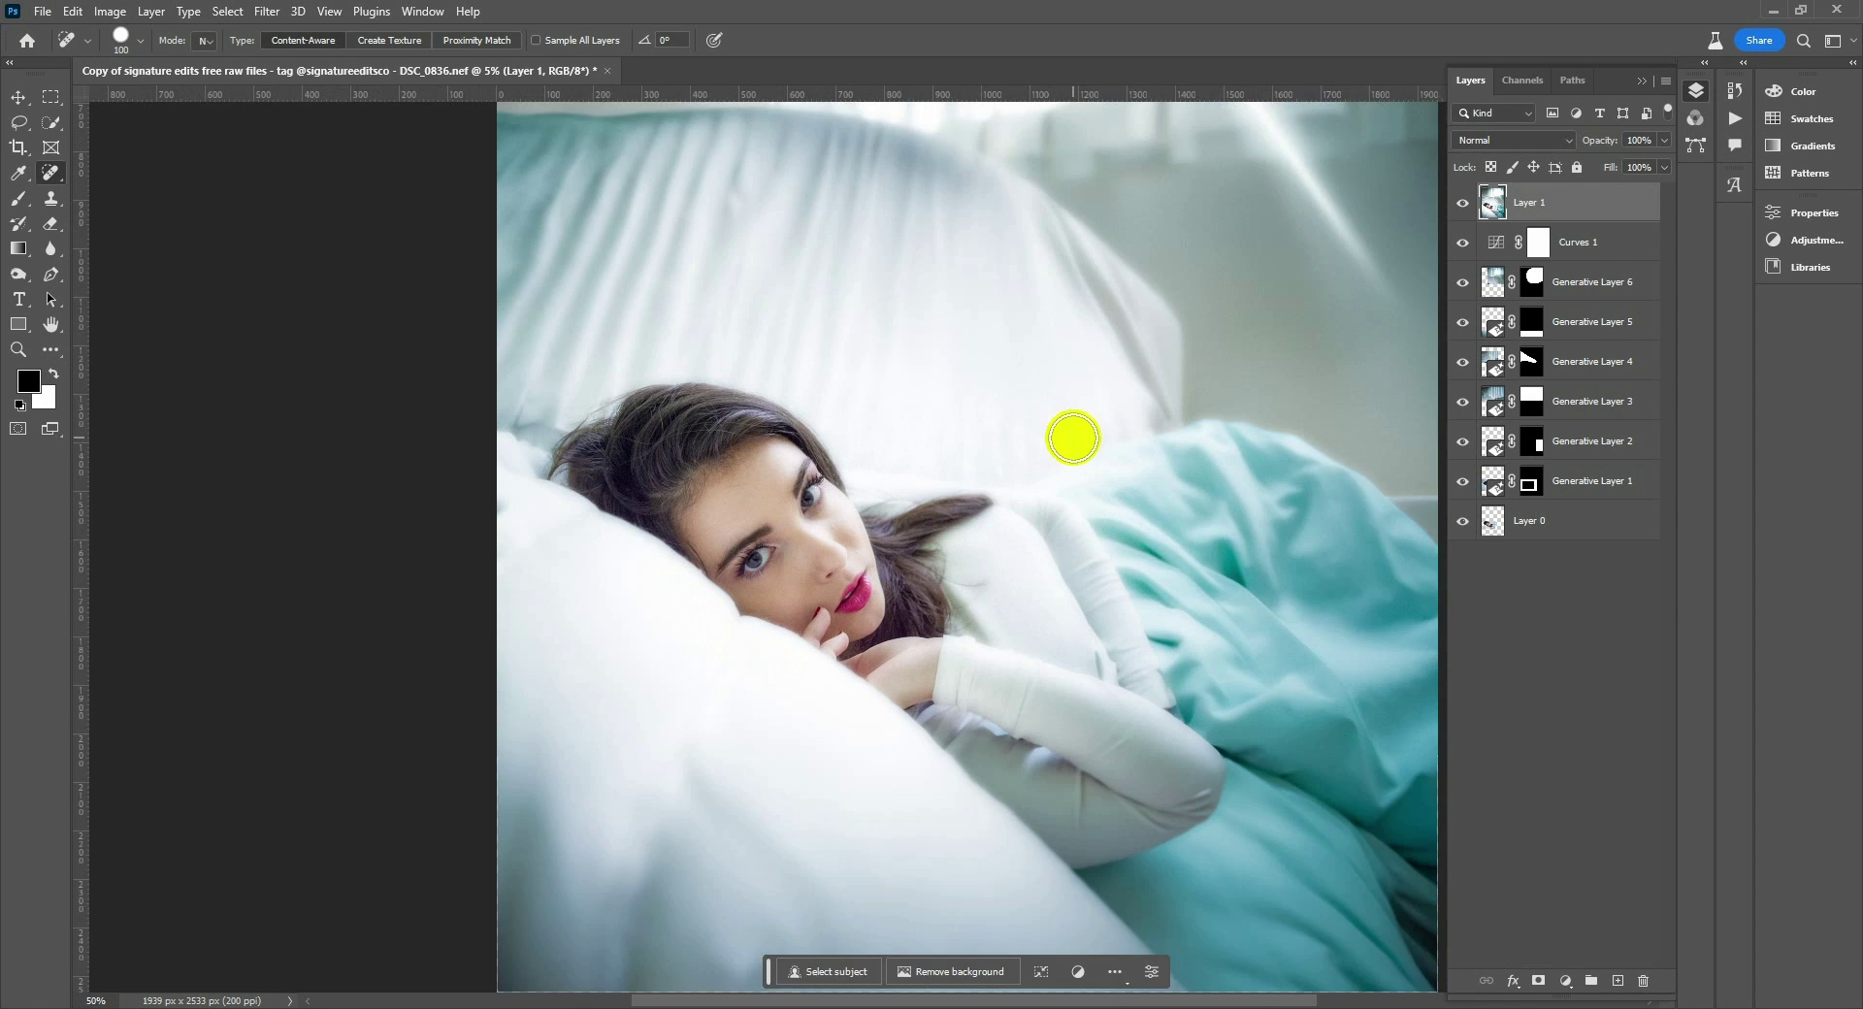
key("ctrl+plus")
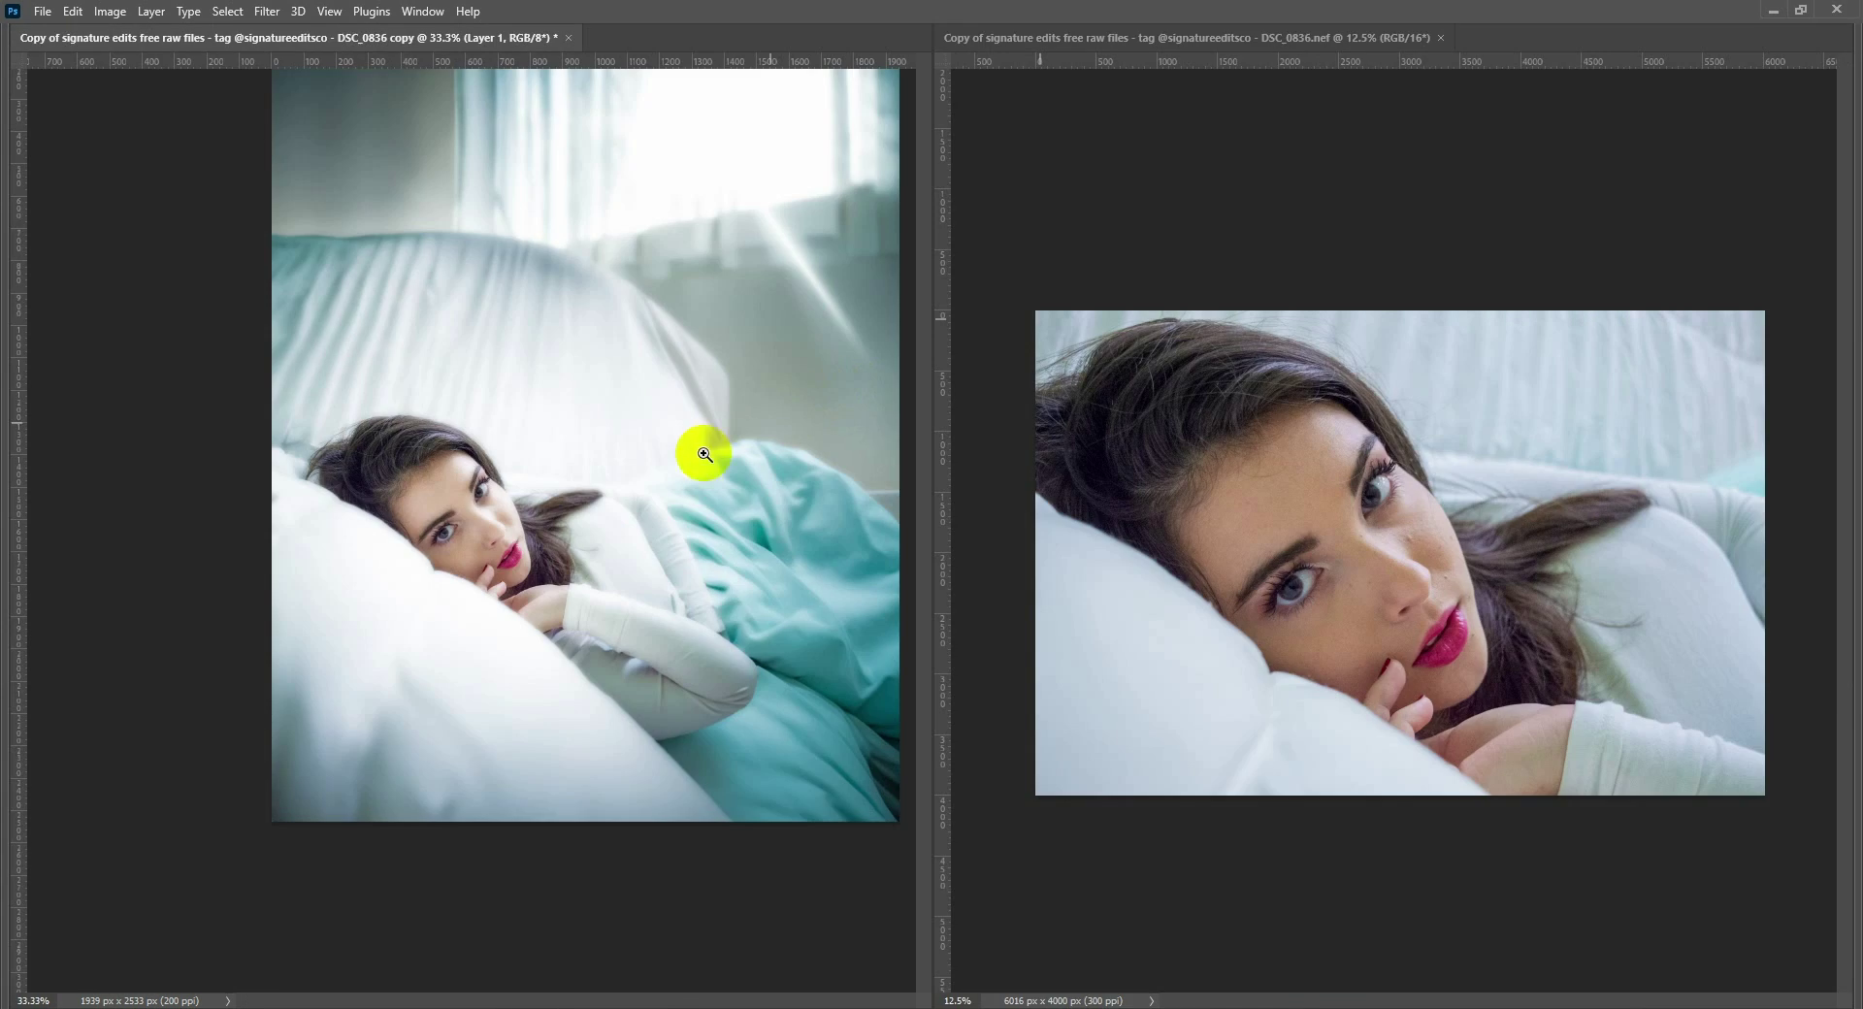